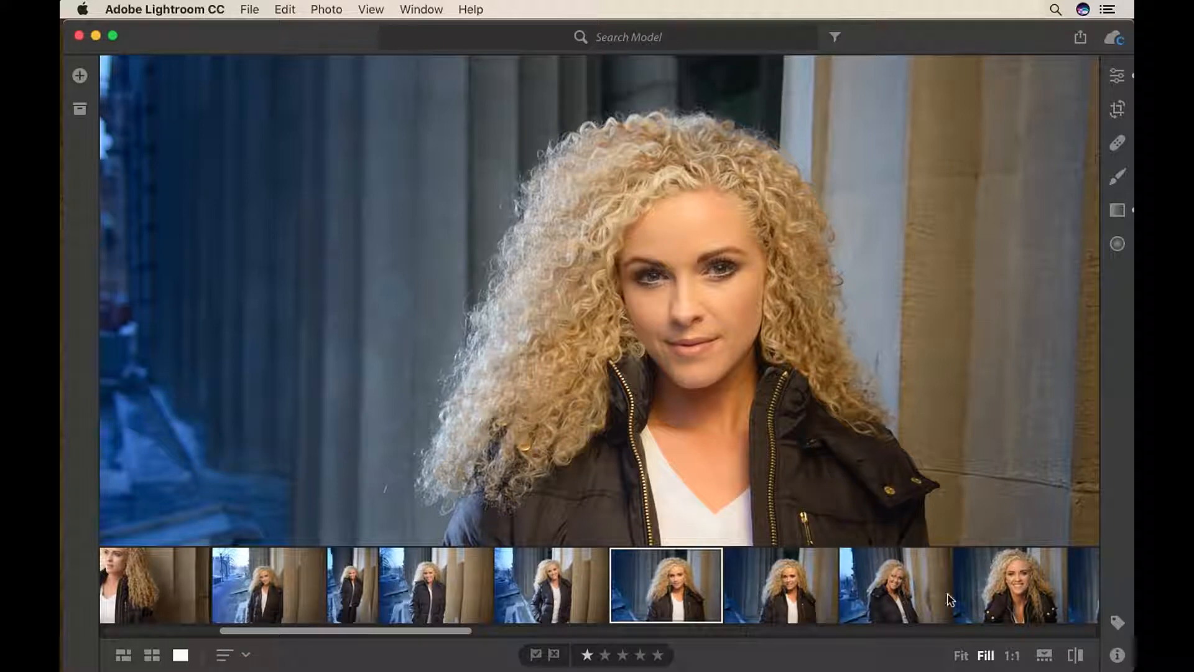
- Browse the album's portraits first as a square grid and then as a photo grid
{"action": "left_click", "coordinate": [1044, 655]}
{"action": "left_click", "coordinate": [1044, 656]}
{"action": "left_click", "coordinate": [152, 656]}
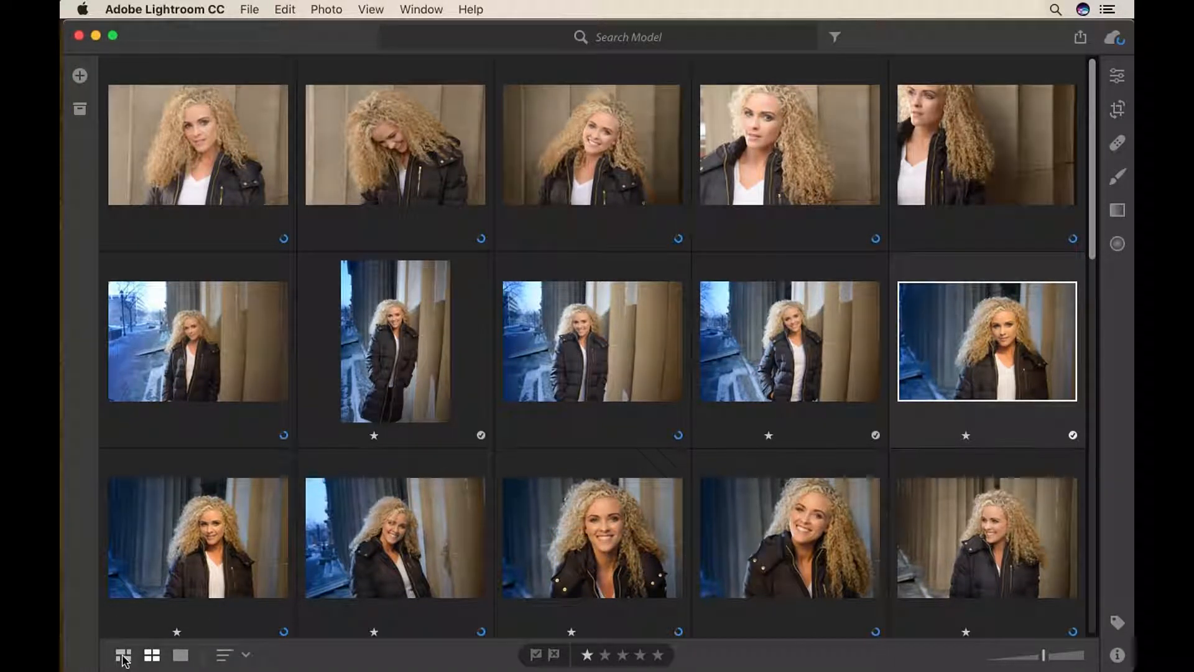
{"action": "left_click", "coordinate": [124, 657]}
{"action": "scroll", "coordinate": [476, 405], "scroll_direction": "up", "scroll_amount": 2}
{"action": "scroll", "coordinate": [476, 406], "scroll_direction": "up", "scroll_amount": 3}
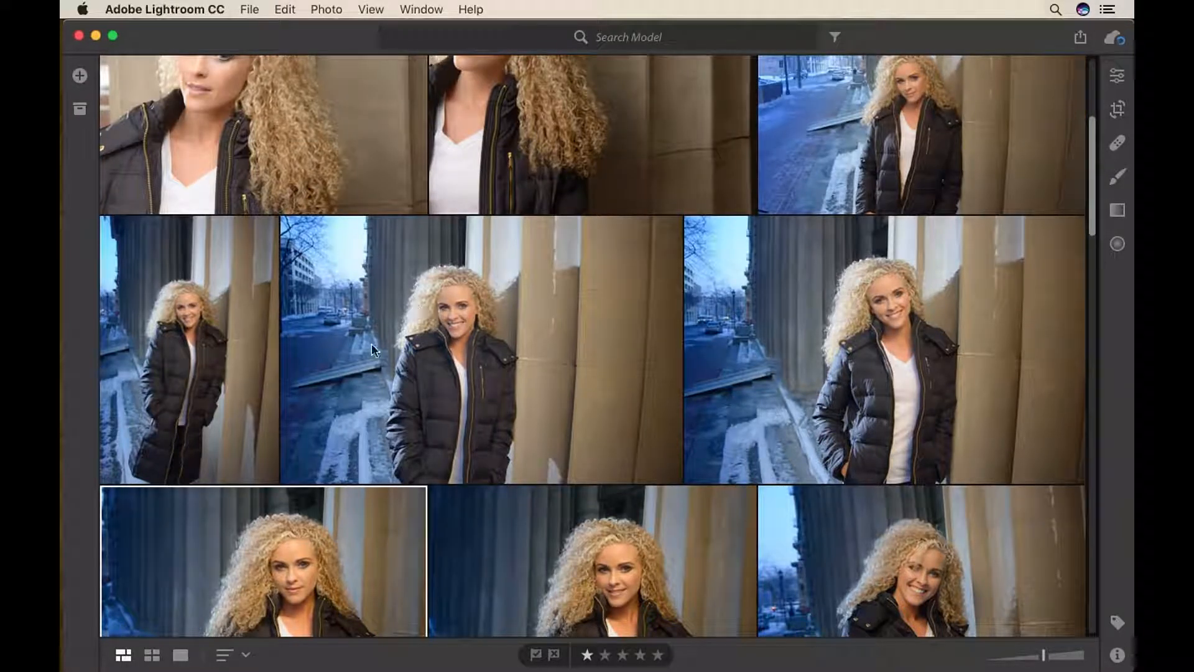
{"action": "scroll", "coordinate": [741, 349], "scroll_direction": "down", "scroll_amount": 6}
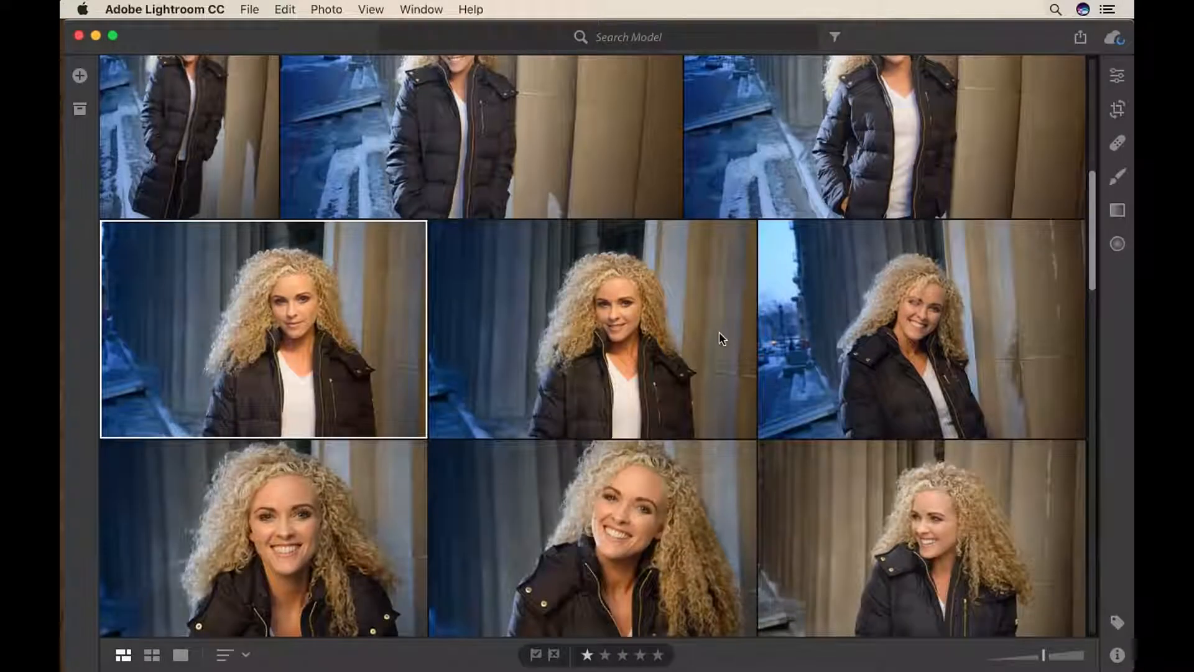
{"action": "scroll", "coordinate": [513, 326], "scroll_direction": "down", "scroll_amount": 10}
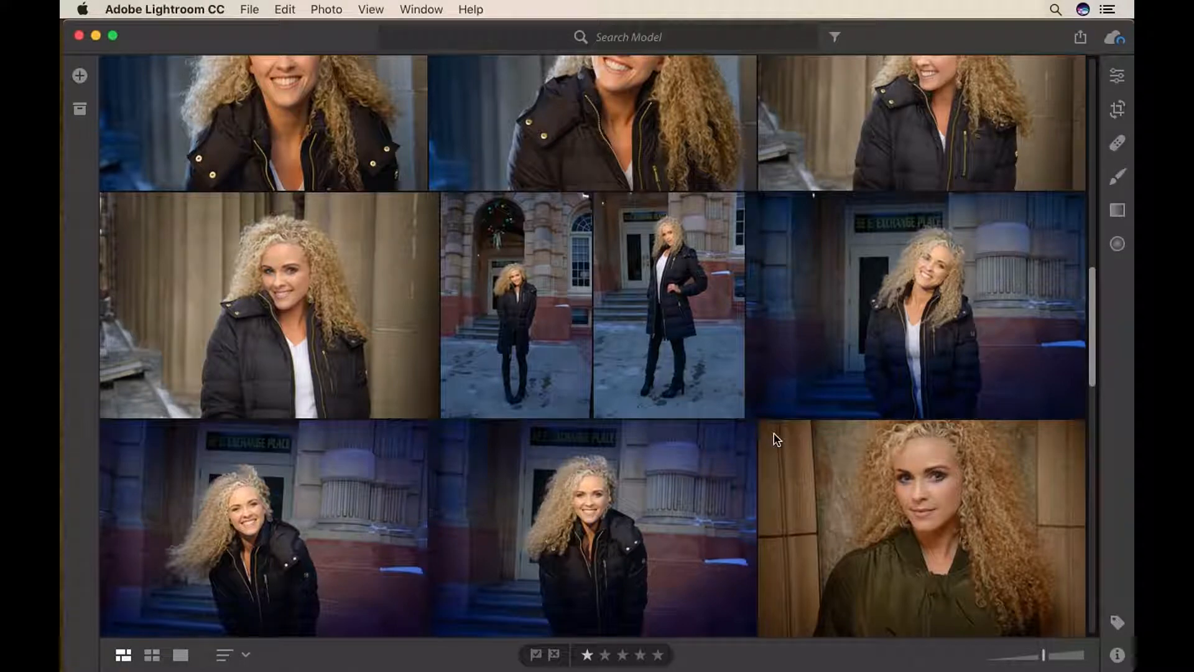
- Compare the square grid with the photo grid, and return to the single-photo view of the selected portrait
{"action": "left_click", "coordinate": [149, 654]}
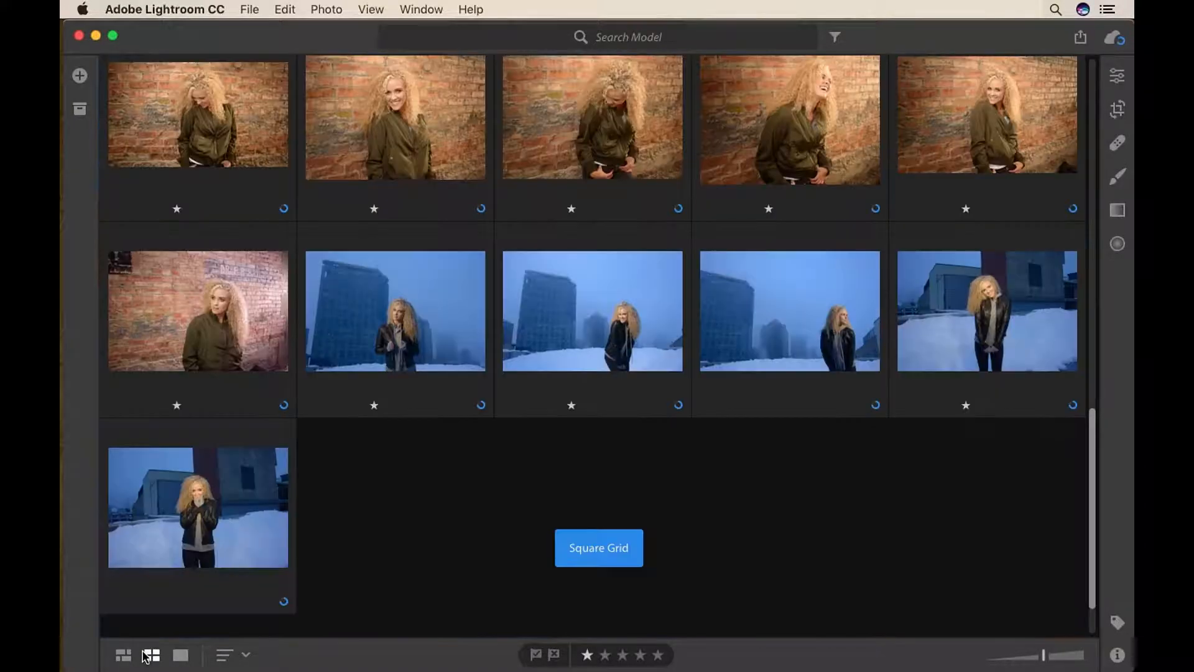
{"action": "scroll", "coordinate": [487, 401], "scroll_direction": "up", "scroll_amount": 10}
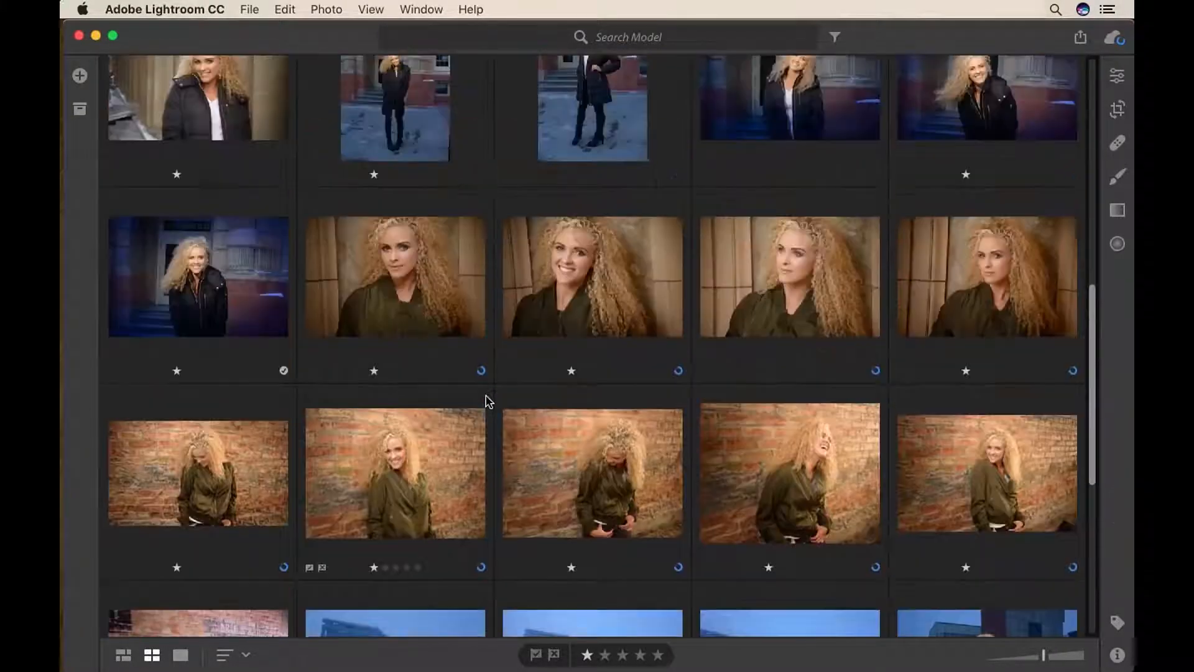
{"action": "left_click", "coordinate": [123, 655]}
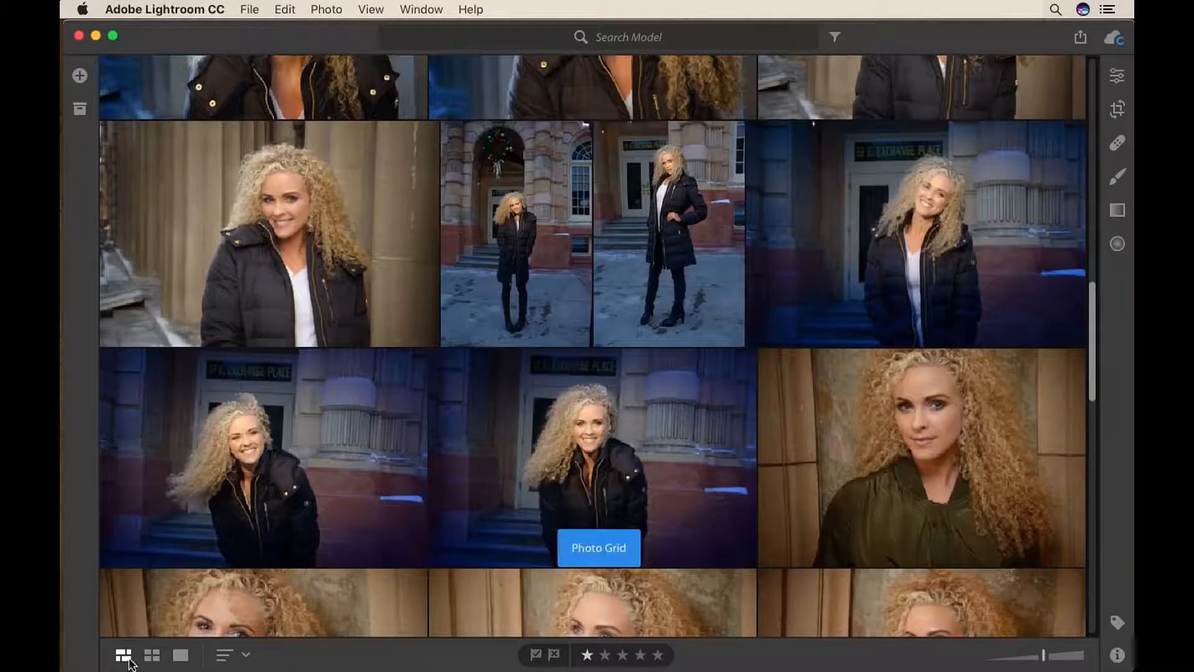
{"action": "left_click", "coordinate": [185, 656]}
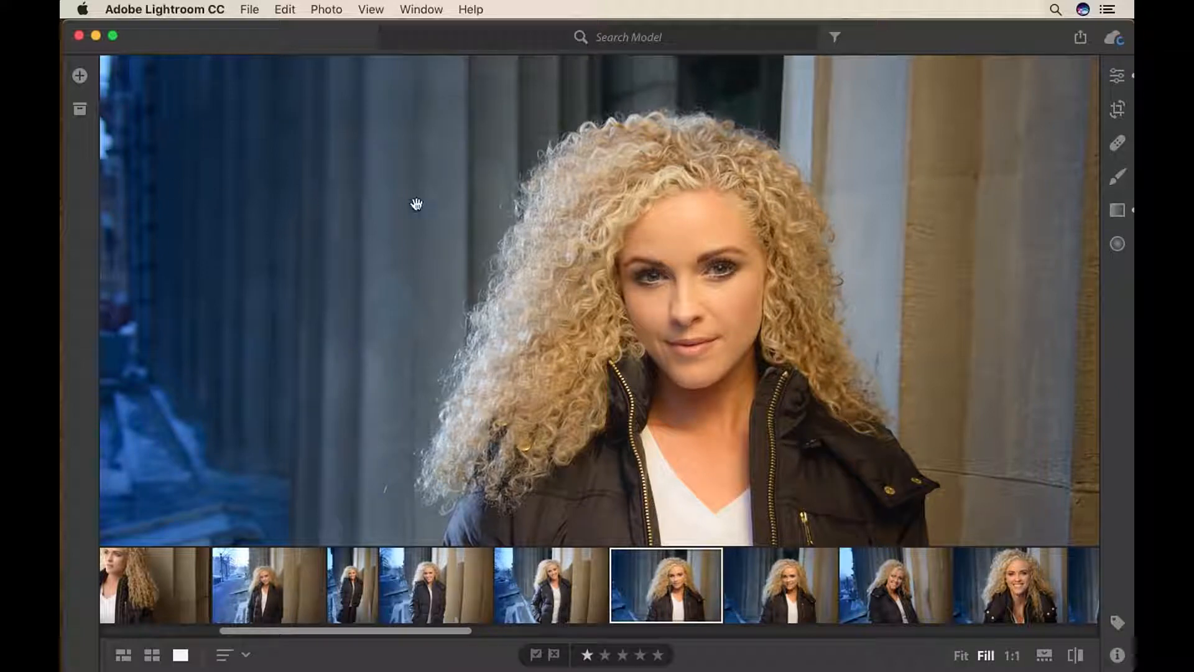
- Look over different areas of the enlarged portrait, and fit the whole photo in the view
{"action": "scroll", "coordinate": [471, 250], "scroll_direction": "down", "scroll_amount": 2}
{"action": "left_click_drag", "start_coordinate": [471, 249], "coordinate": [467, 141]}
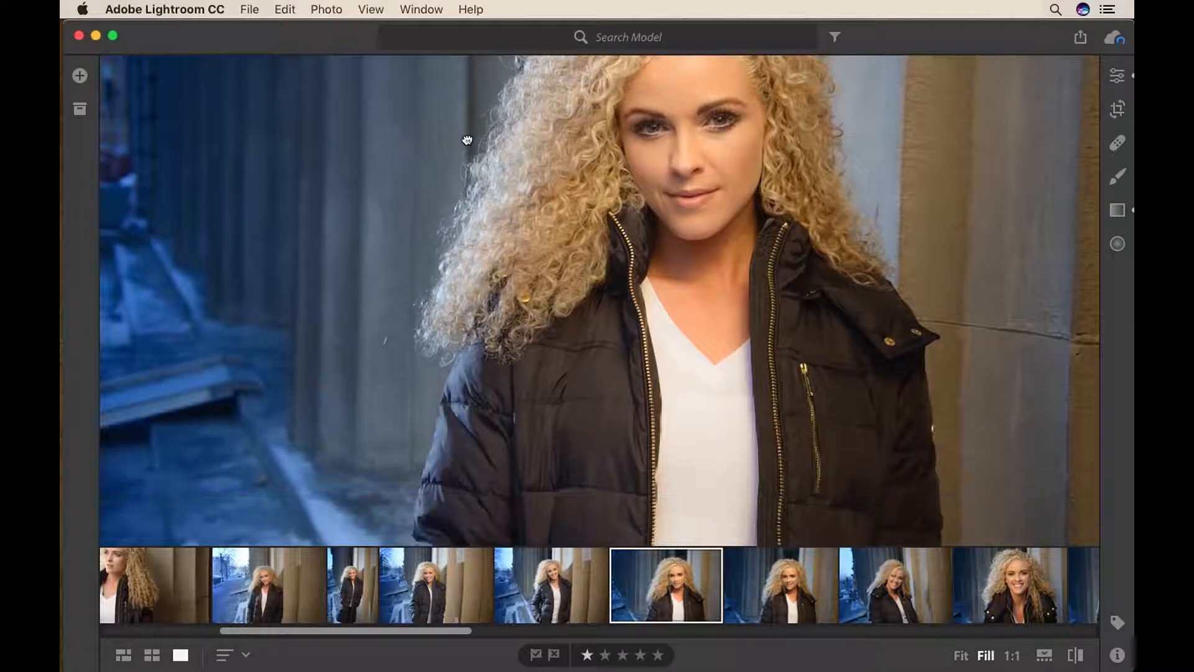
{"action": "left_click_drag", "start_coordinate": [180, 103], "coordinate": [429, 308]}
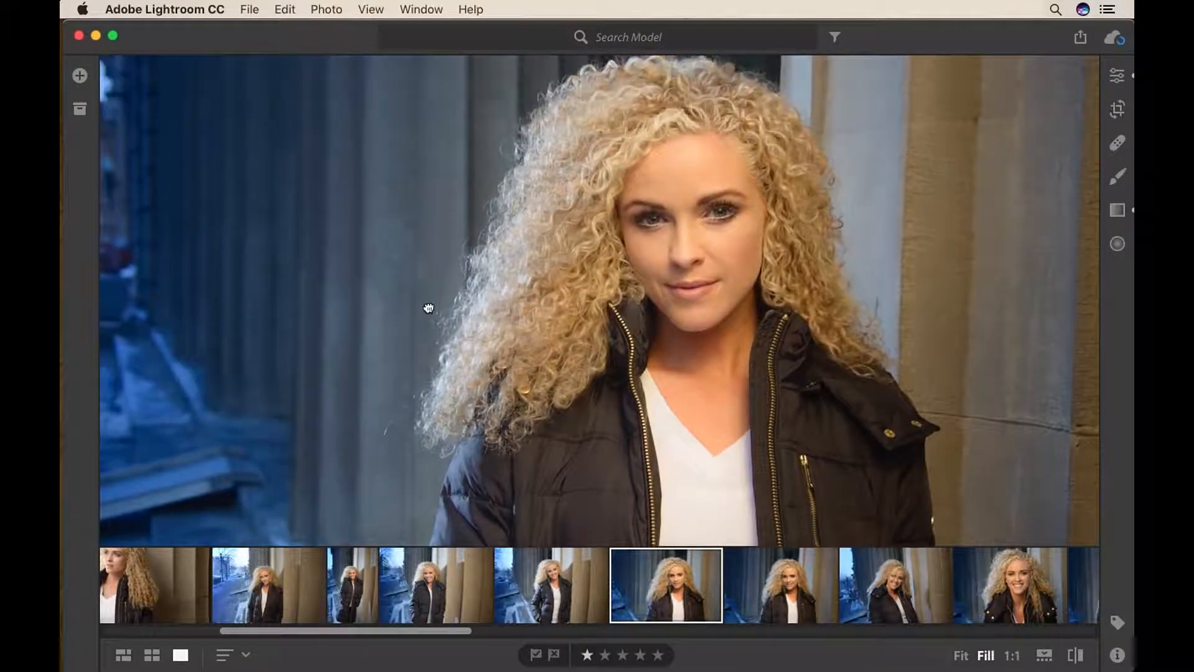
{"action": "left_click", "coordinate": [961, 656]}
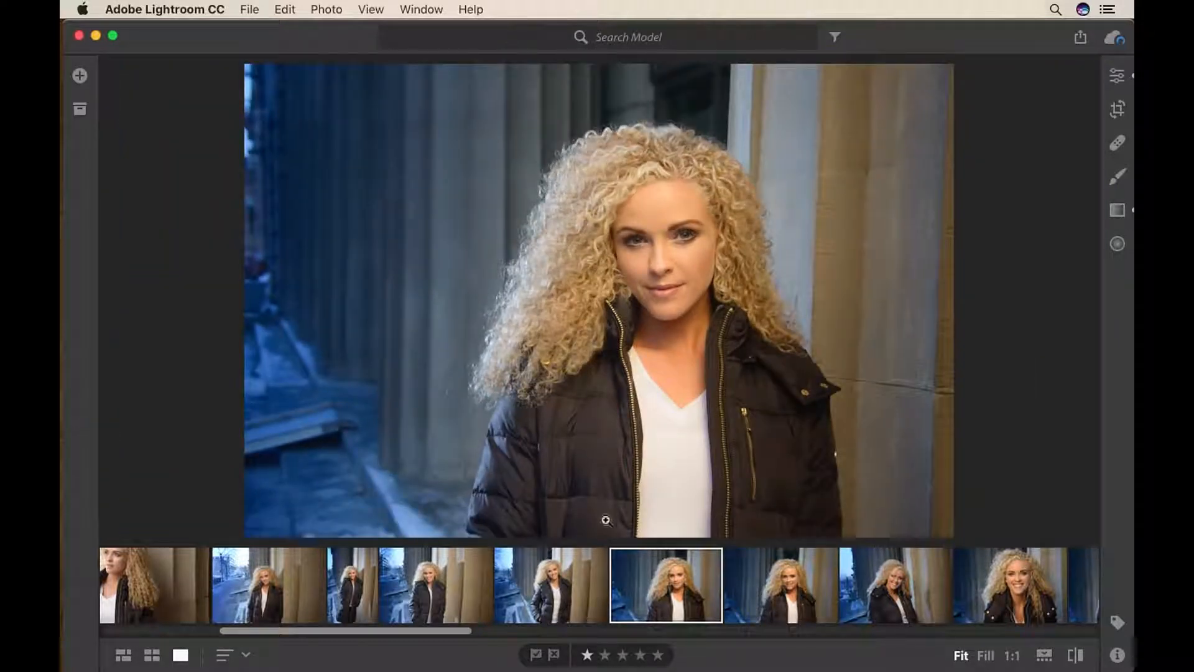
- Open the neighbouring column portraits from the filmstrip, inspect the second one's eyes at 1:1, and return it to Fit
{"action": "left_click", "coordinate": [564, 567]}
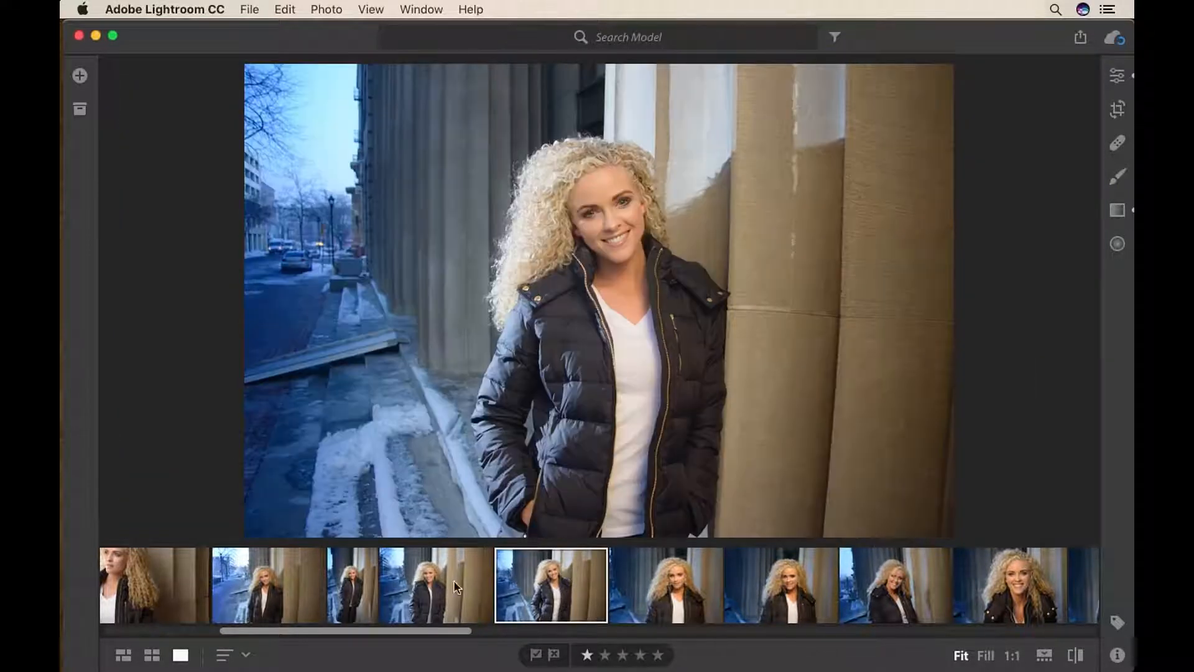
{"action": "left_click", "coordinate": [741, 586]}
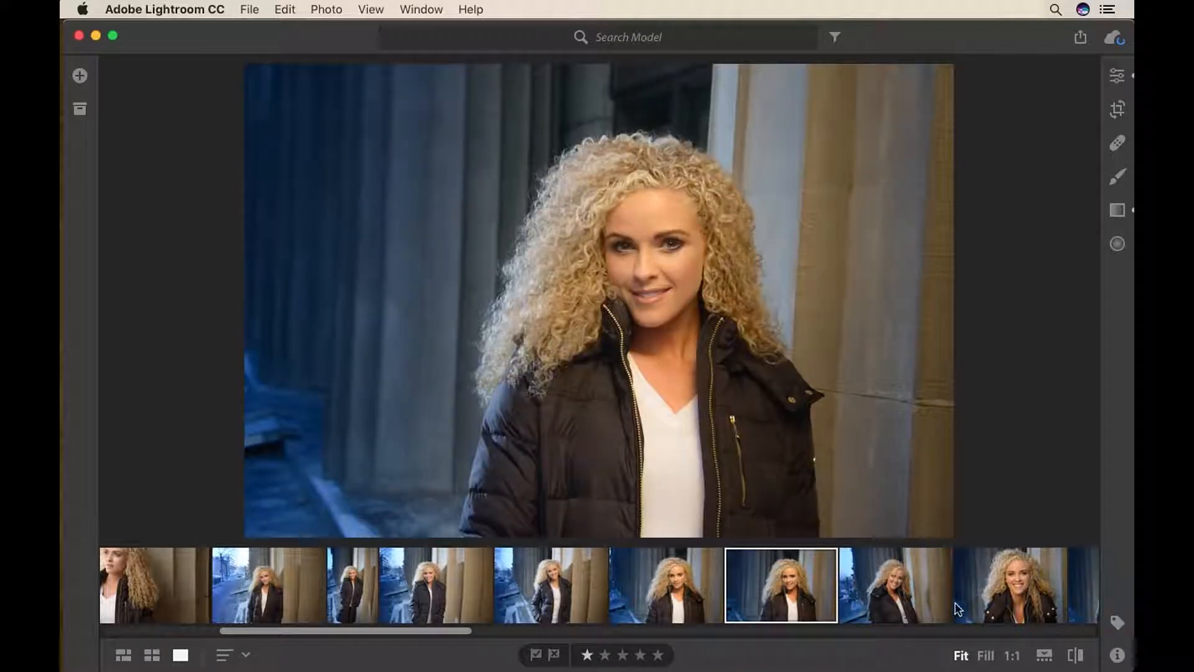
{"action": "left_click", "coordinate": [672, 245]}
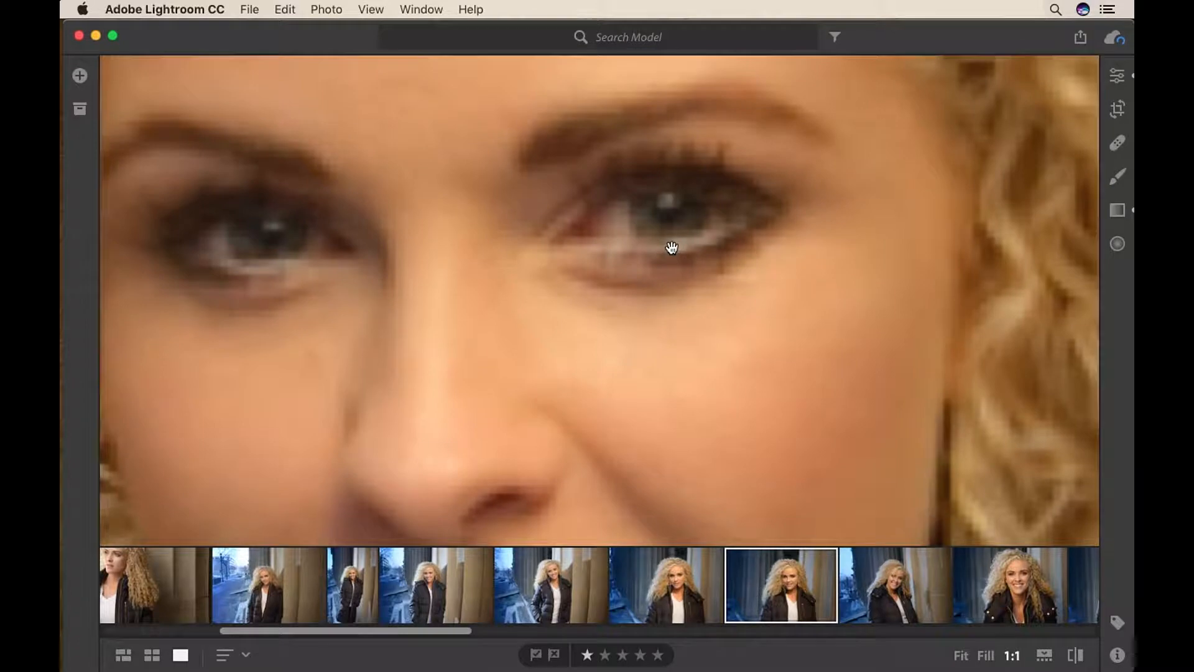
{"action": "left_click", "coordinate": [672, 247]}
{"action": "left_click", "coordinate": [1013, 656]}
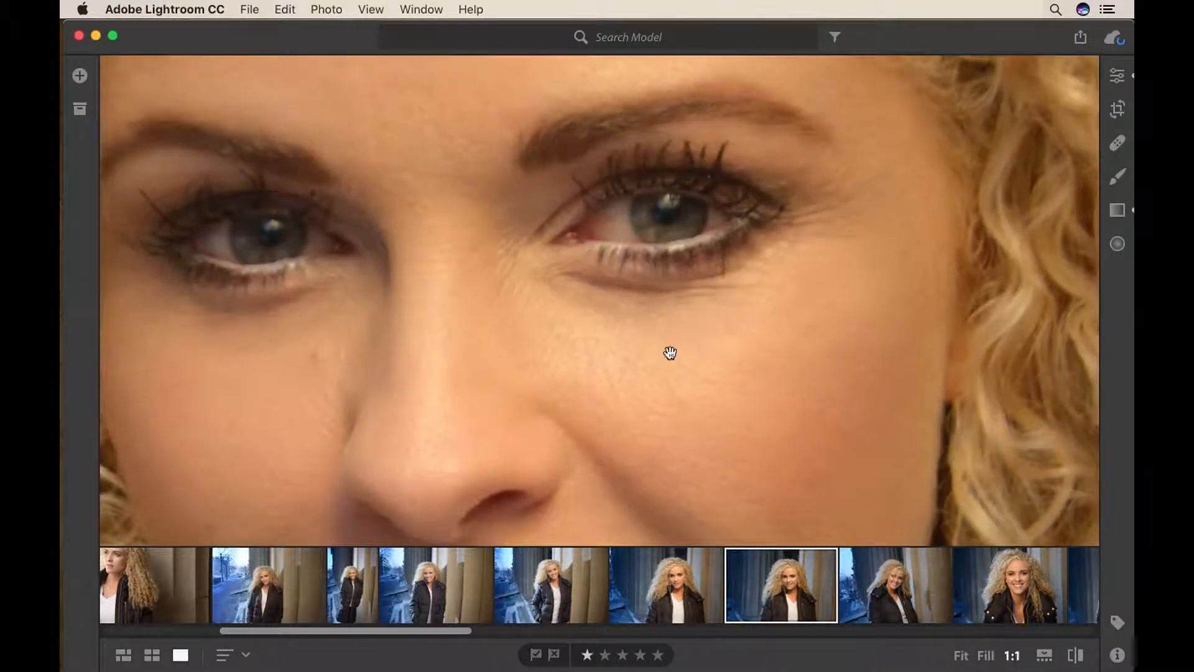
{"action": "left_click", "coordinate": [693, 306]}
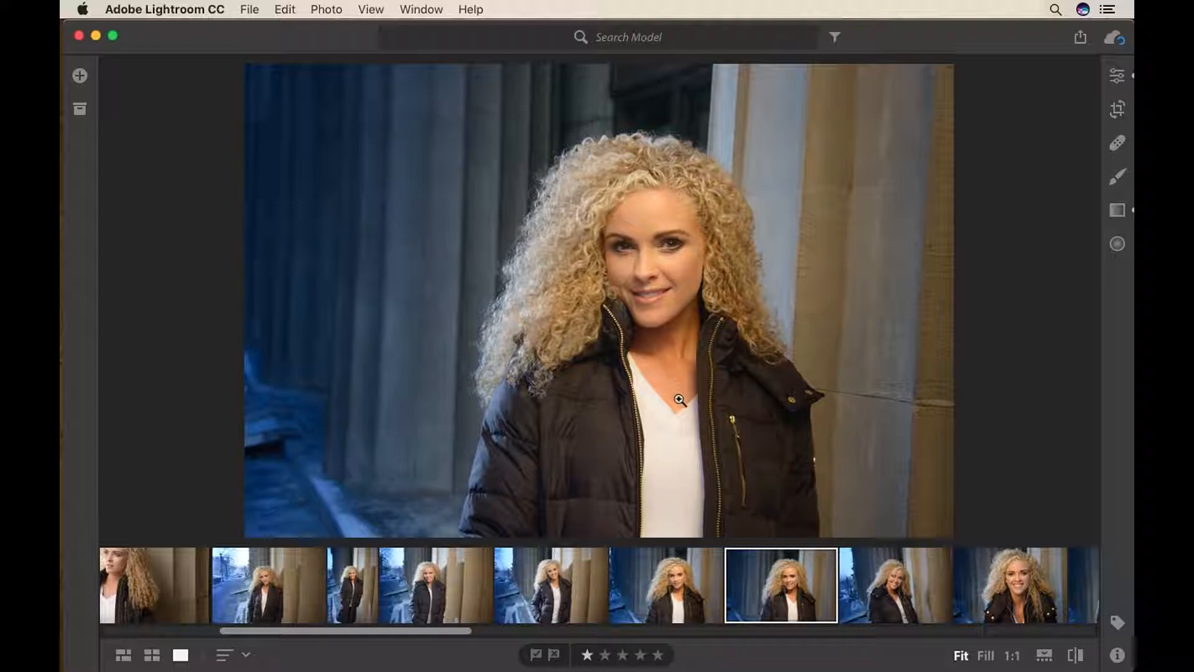
- Show the photo filter options and open the editing controls for the selected portrait
{"action": "left_click", "coordinate": [835, 38]}
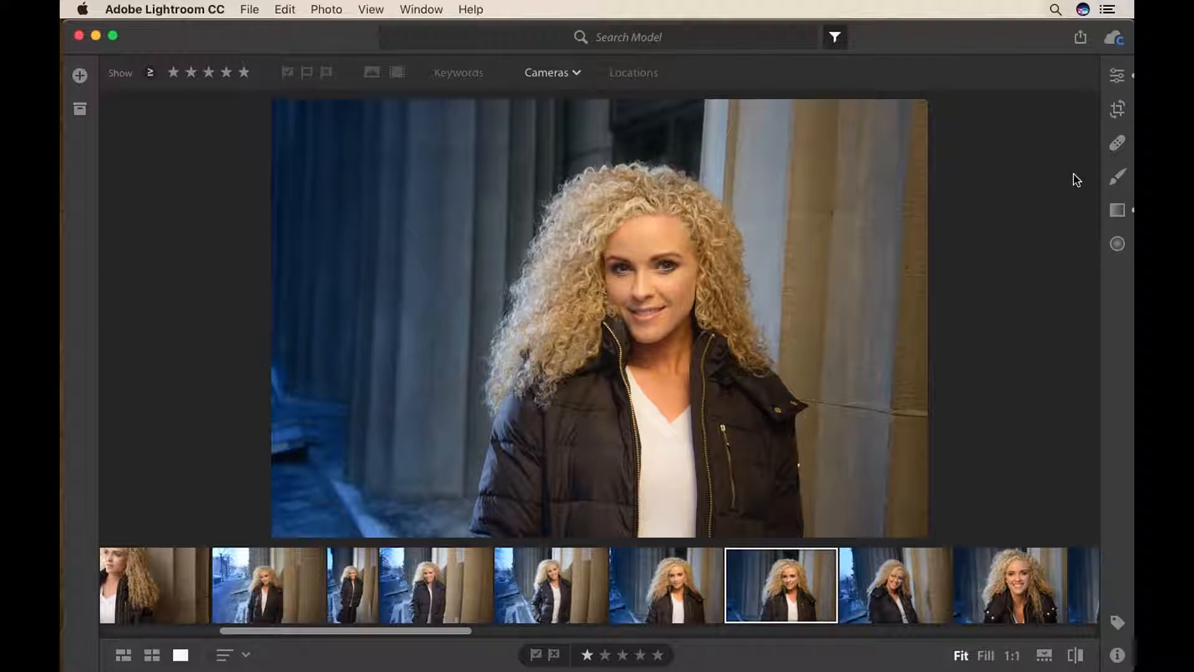
{"action": "left_click", "coordinate": [1116, 77]}
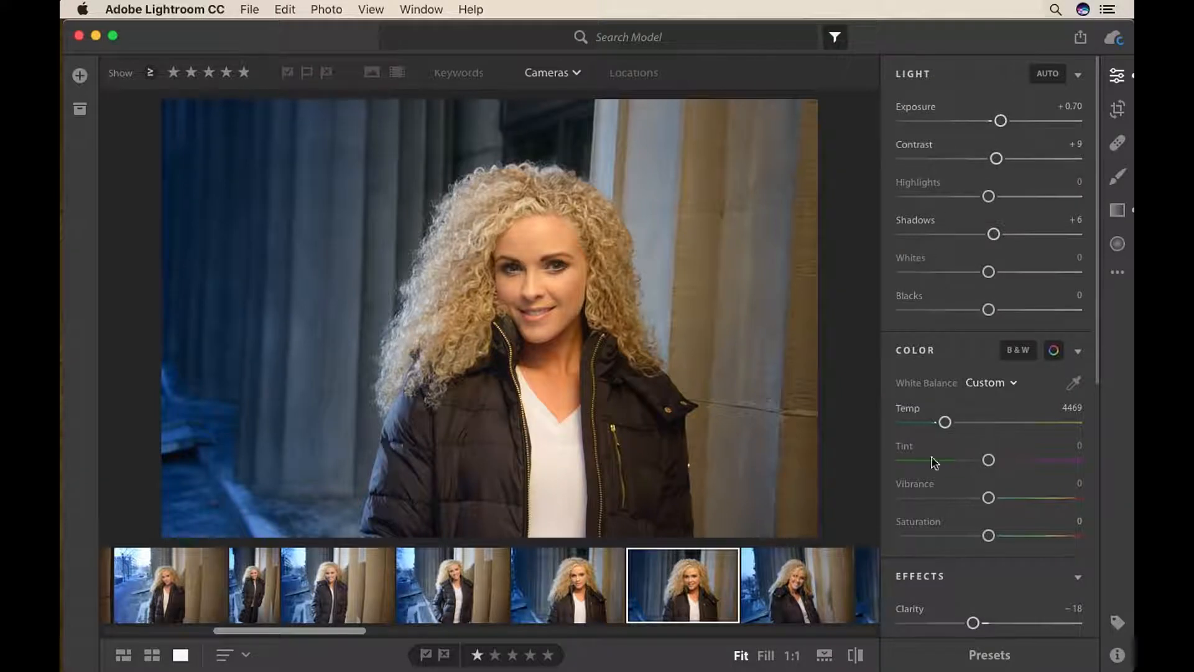
- Examine the descriptions of the Light sliders, including Highlights, Whites, Contrast, Exposure and Blacks
{"action": "mouse_move", "coordinate": [917, 489]}
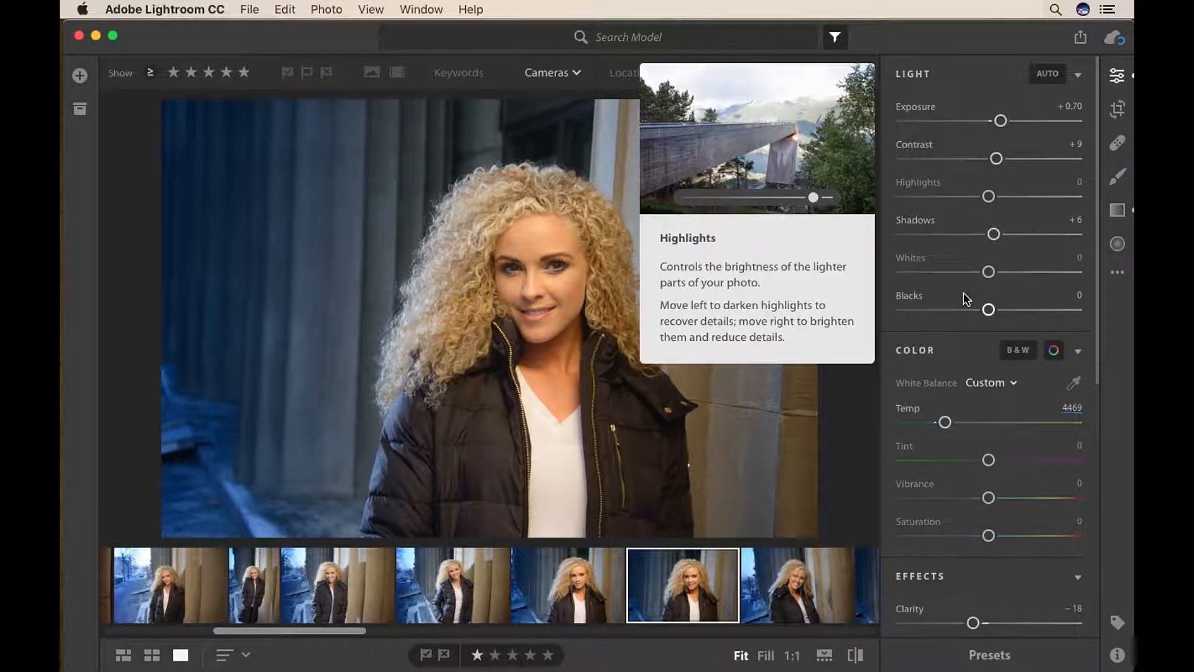
{"action": "mouse_move", "coordinate": [909, 257]}
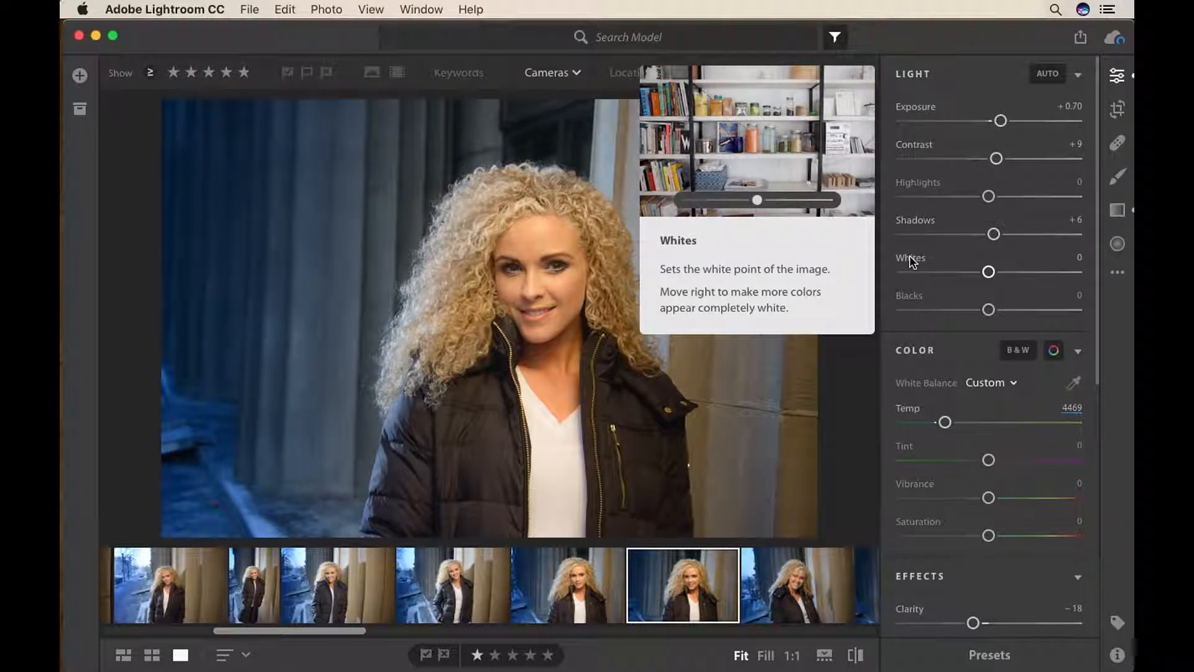
{"action": "mouse_move", "coordinate": [914, 151]}
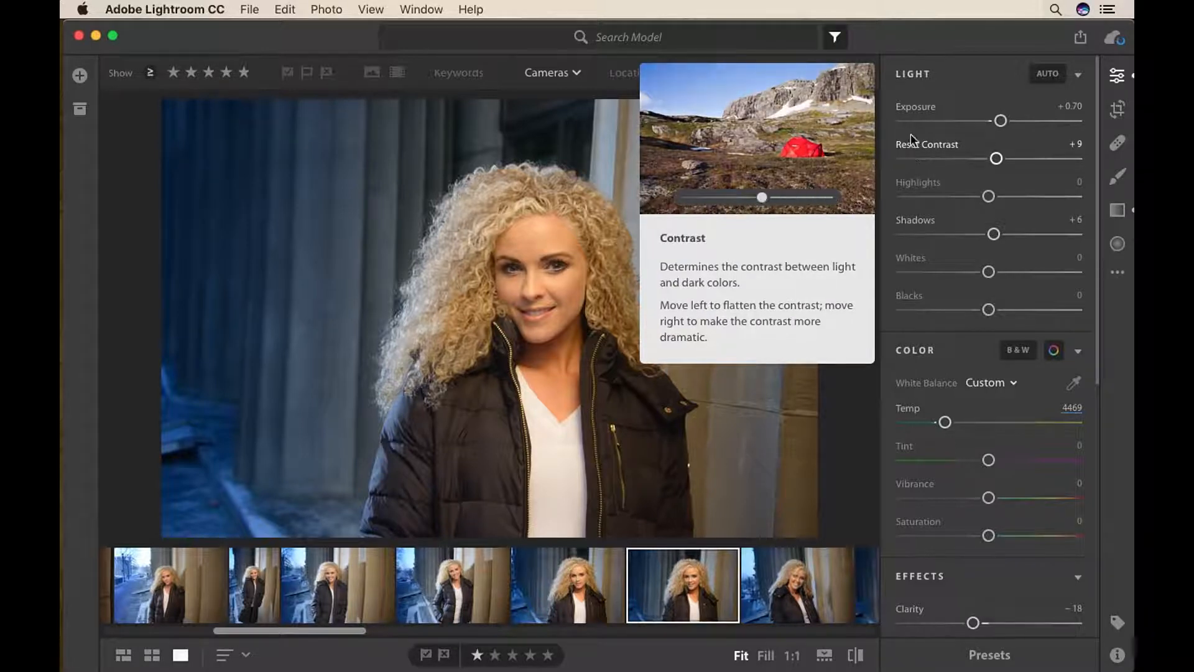
{"action": "mouse_move", "coordinate": [919, 112]}
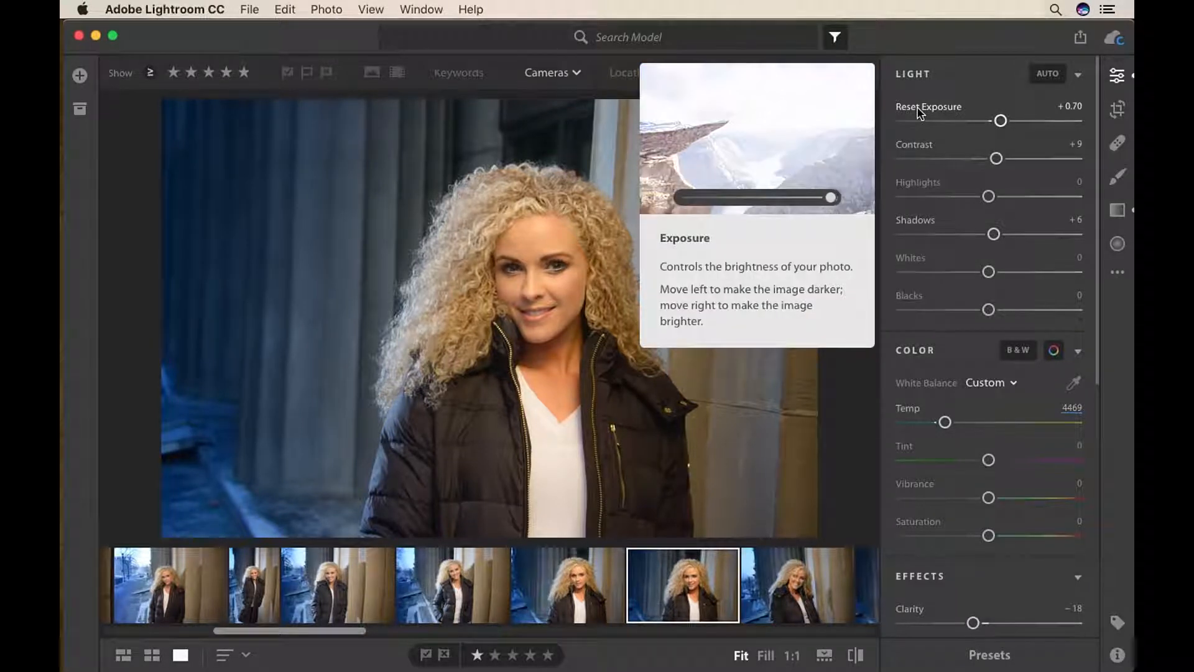
{"action": "mouse_move", "coordinate": [906, 302]}
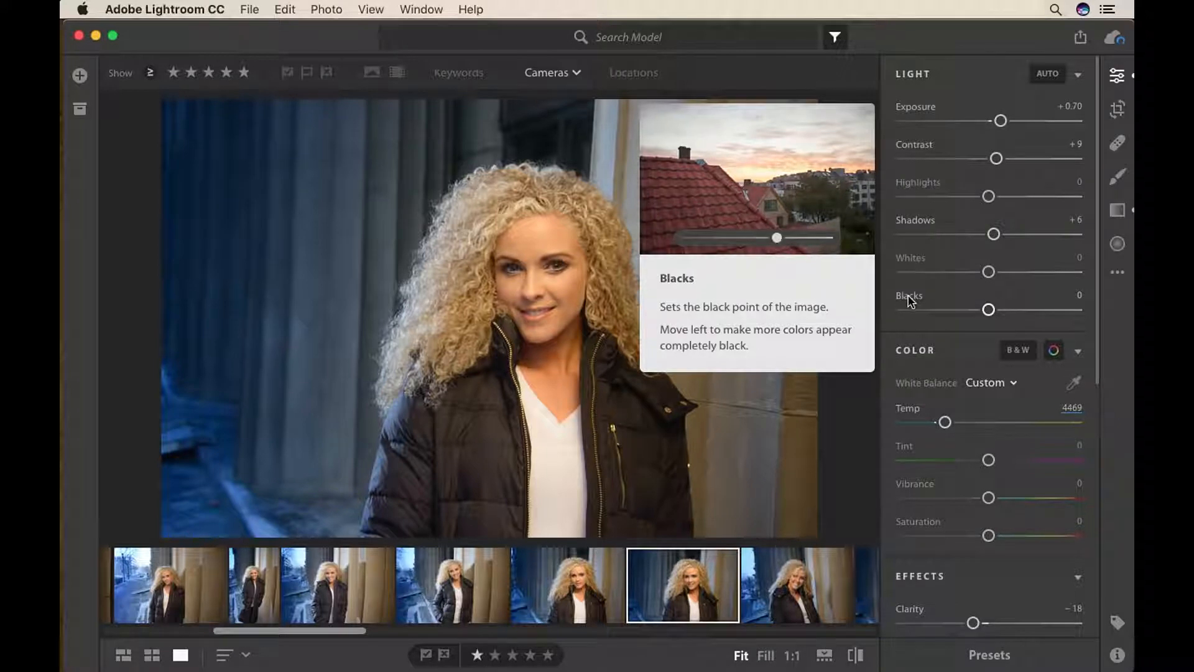
- Review the Effects and Detail adjustments, such as Clarity, Dehaze and Color Noise Reduction
{"action": "scroll", "coordinate": [942, 291], "scroll_direction": "down", "scroll_amount": 5}
{"action": "scroll", "coordinate": [942, 290], "scroll_direction": "down", "scroll_amount": 5}
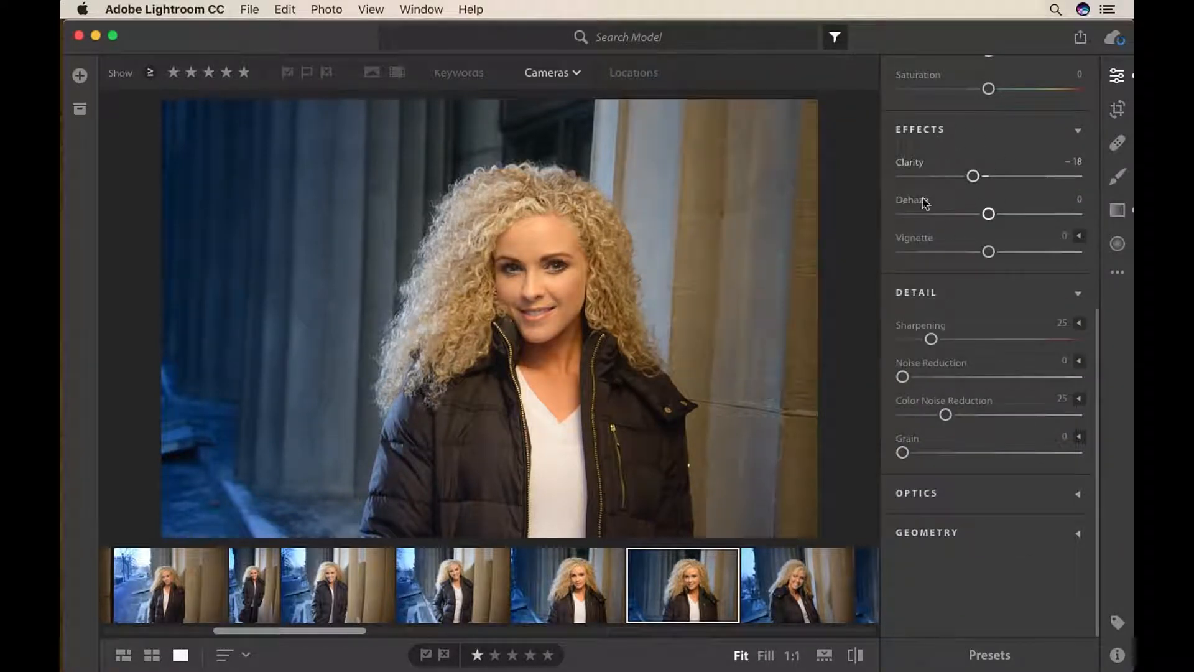
{"action": "mouse_move", "coordinate": [910, 185]}
{"action": "mouse_move", "coordinate": [911, 205]}
{"action": "mouse_move", "coordinate": [930, 417]}
- Expand the Optics and Geometry sections to review their options, and collapse both again
{"action": "left_click", "coordinate": [1077, 493]}
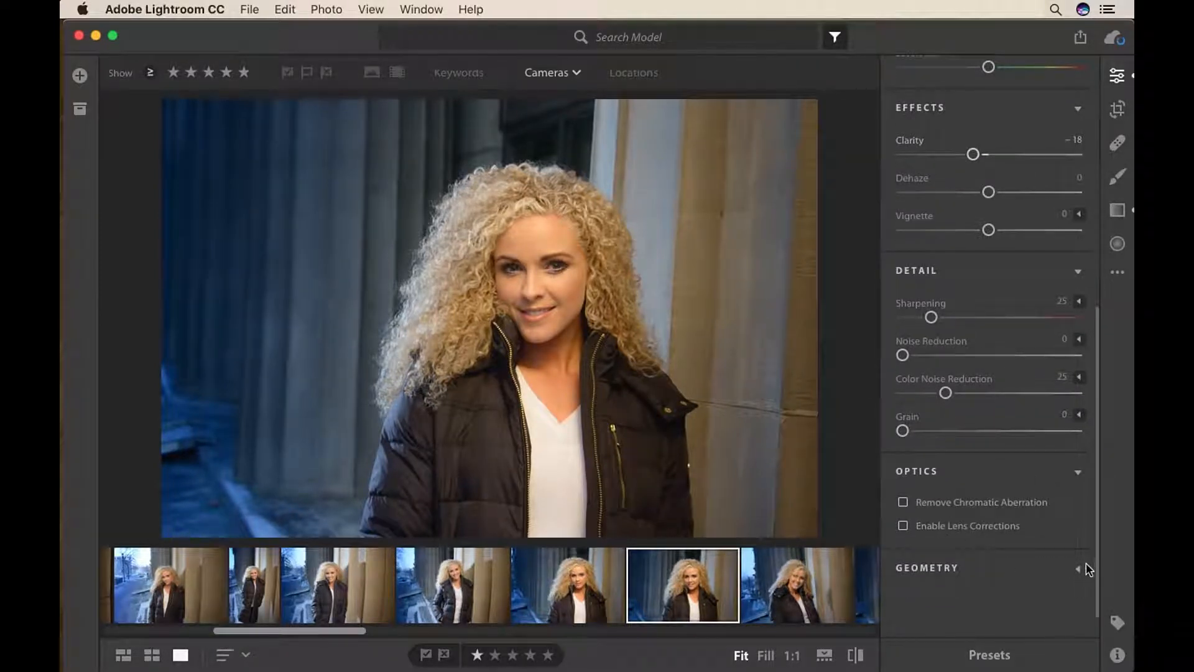
{"action": "left_click", "coordinate": [1078, 567]}
{"action": "scroll", "coordinate": [1019, 583], "scroll_direction": "down", "scroll_amount": 2}
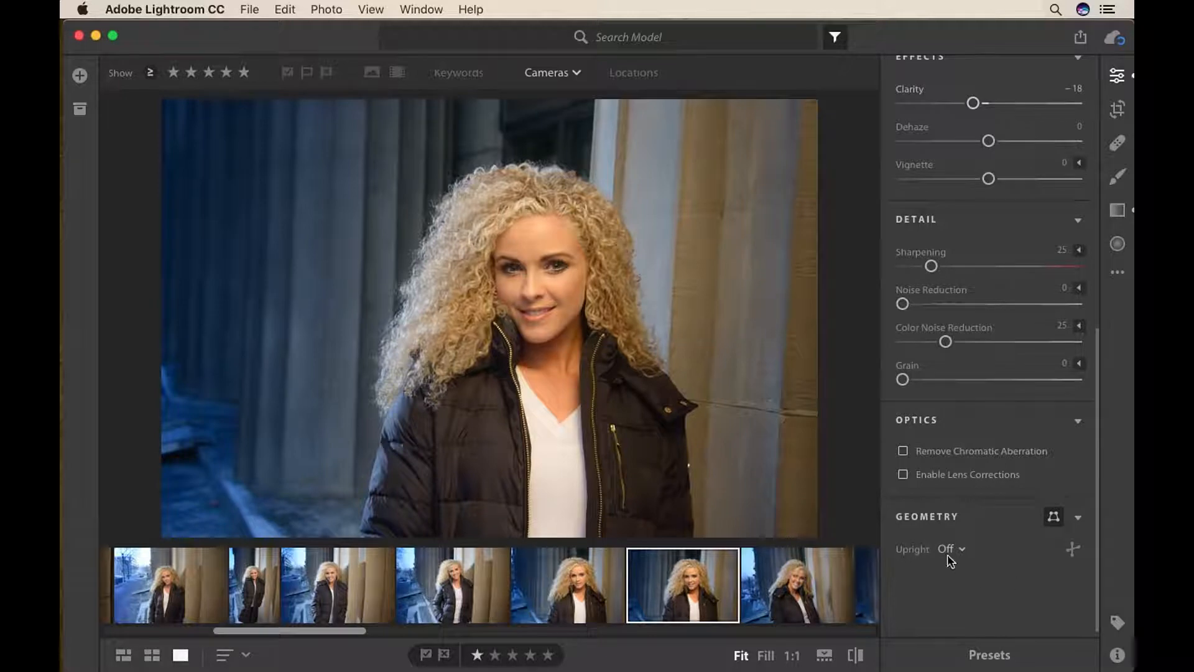
{"action": "left_click", "coordinate": [1079, 520]}
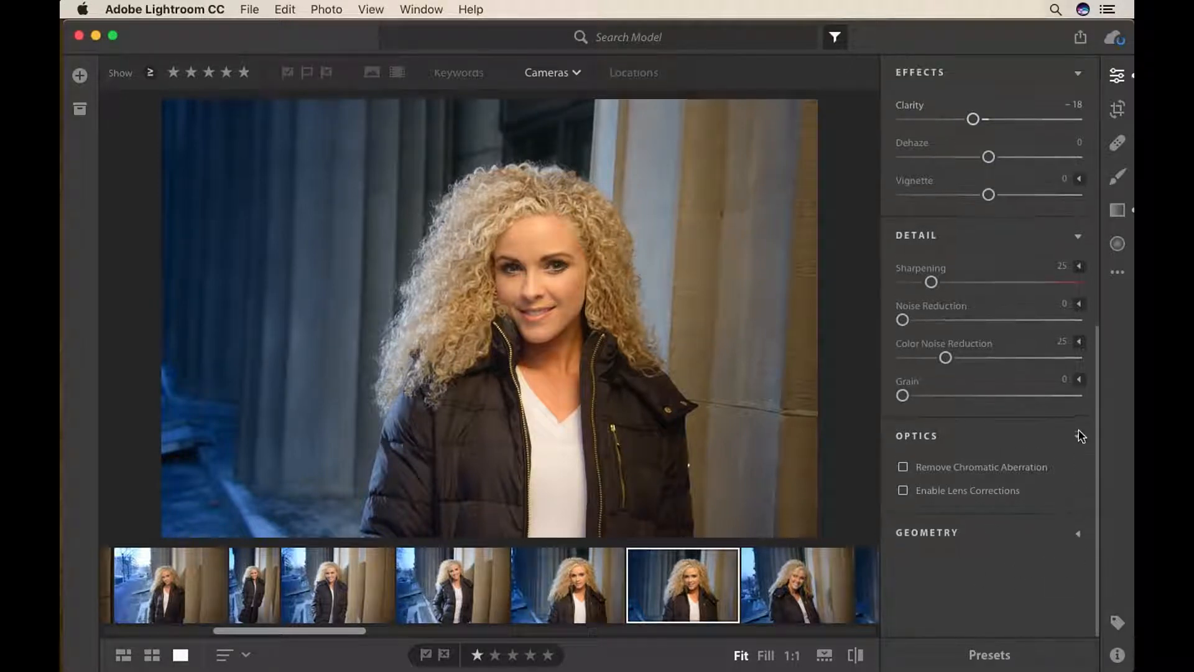
{"action": "left_click", "coordinate": [1078, 437]}
{"action": "scroll", "coordinate": [957, 441], "scroll_direction": "up", "scroll_amount": 8}
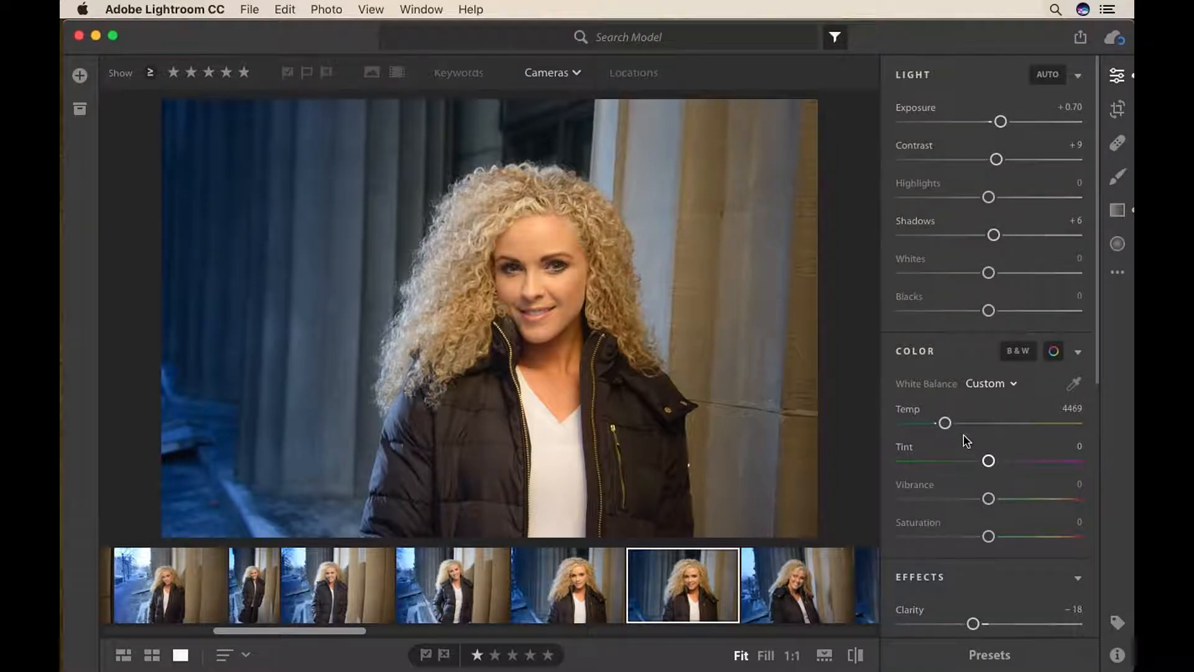
- Hide the photo filter options
{"action": "left_click", "coordinate": [835, 37]}
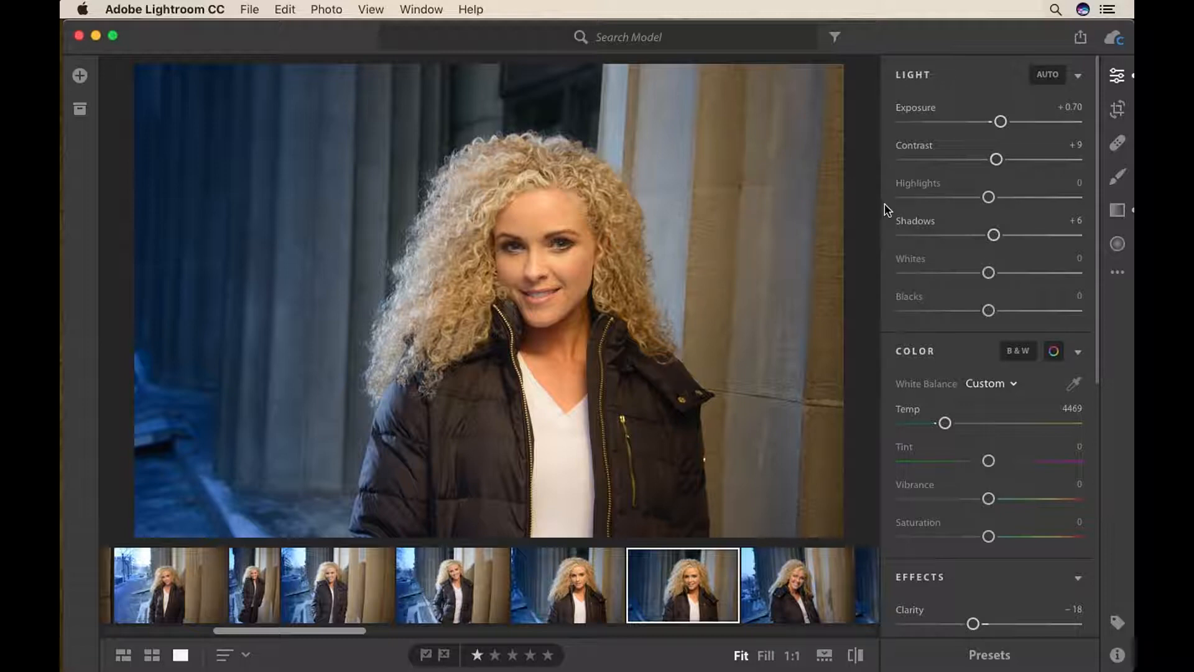
- Try straightening the portrait by +13.01 with the Crop tool, and reset both the angle and the crop
{"action": "left_click", "coordinate": [1118, 109]}
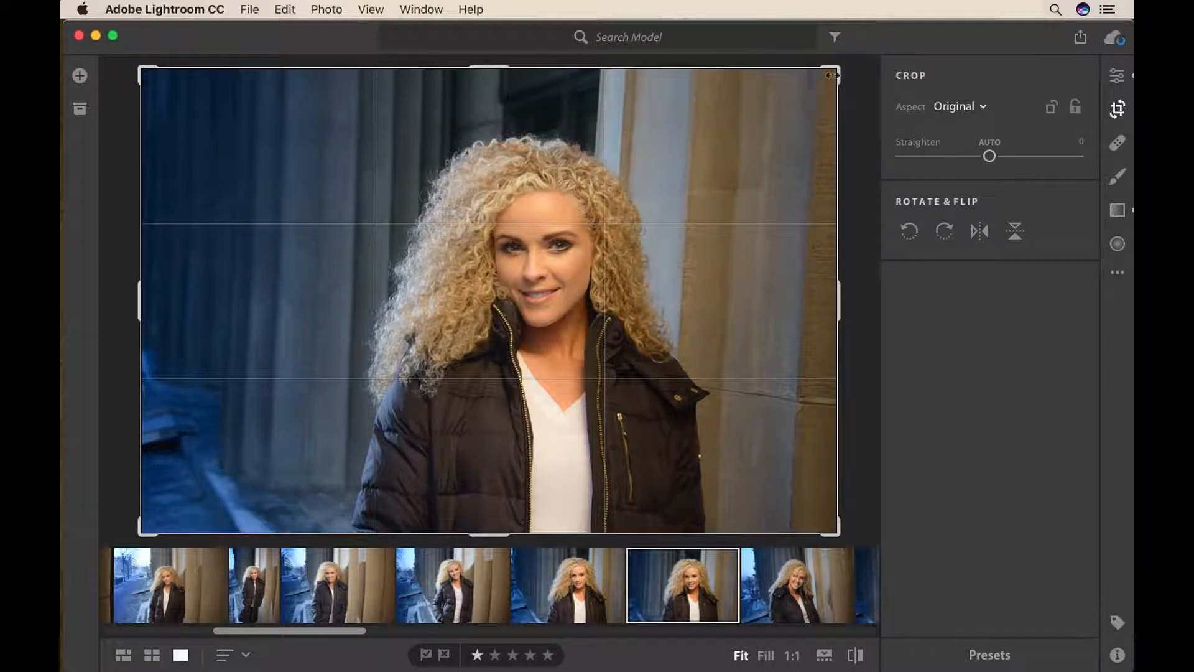
{"action": "mouse_move", "coordinate": [848, 61]}
{"action": "left_mouse_down"}
{"action": "mouse_move", "coordinate": [837, 42]}
{"action": "mouse_move", "coordinate": [852, 66]}
{"action": "left_mouse_up"}
{"action": "mouse_move", "coordinate": [993, 157]}
{"action": "left_mouse_down"}
{"action": "mouse_move", "coordinate": [1006, 159]}
{"action": "mouse_move", "coordinate": [970, 159]}
{"action": "mouse_move", "coordinate": [1016, 159]}
{"action": "left_mouse_up"}
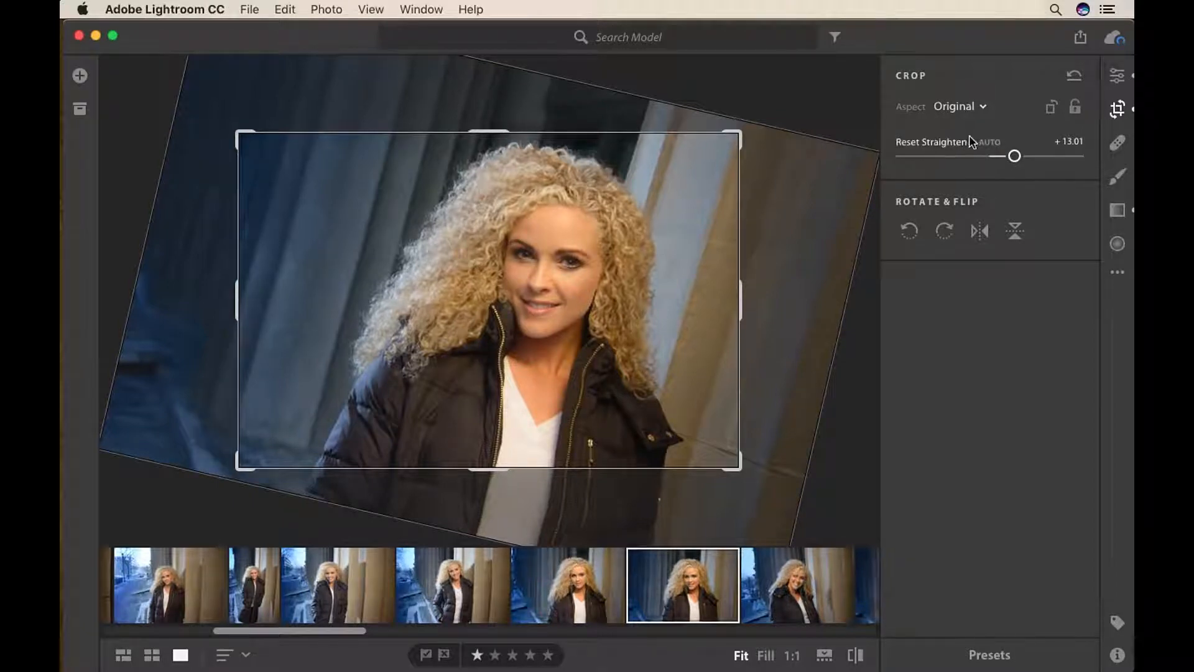
{"action": "left_click", "coordinate": [927, 144]}
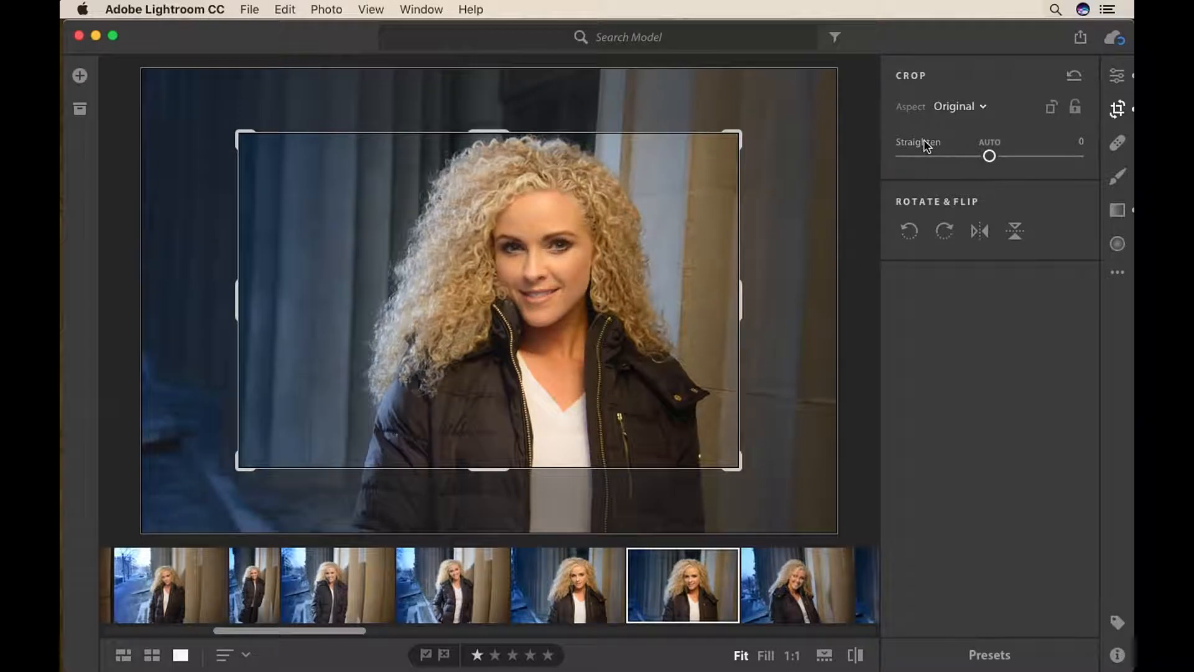
{"action": "right_click", "coordinate": [698, 153]}
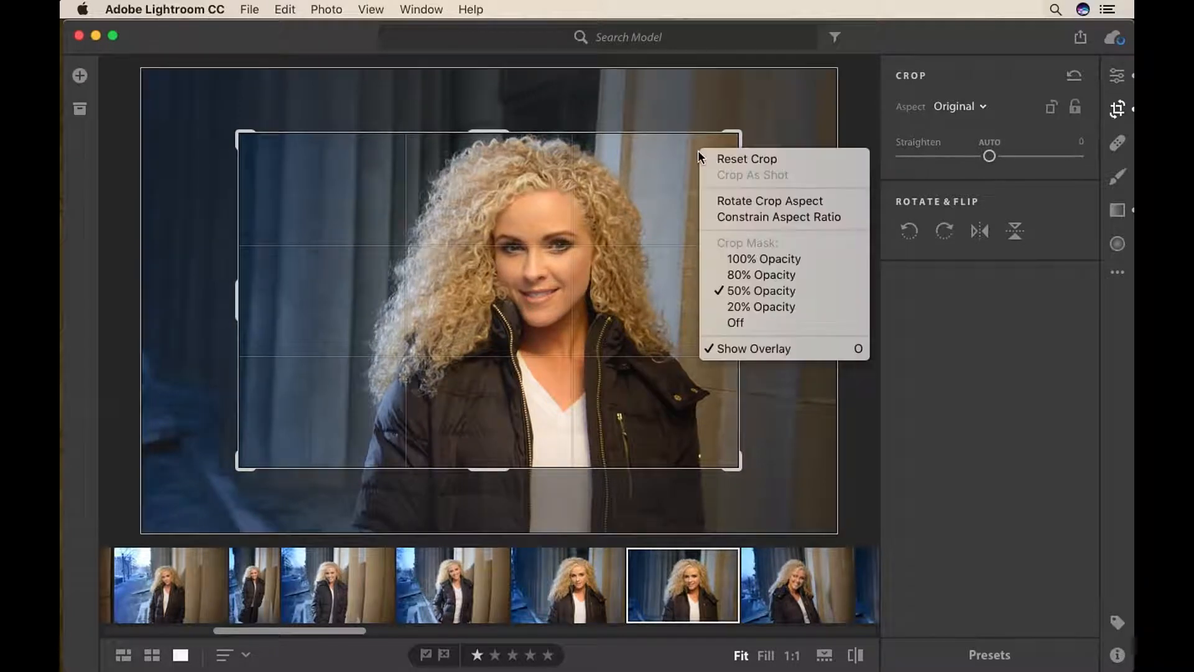
{"action": "left_click", "coordinate": [727, 159]}
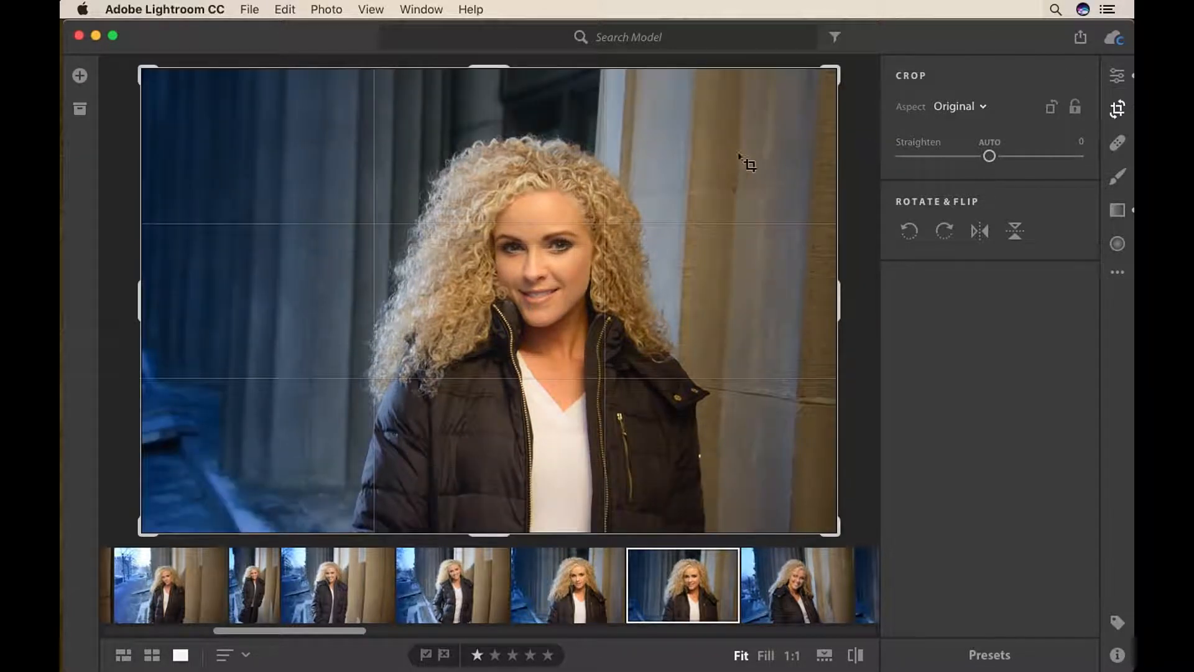
- Open the smiling green-jacket portrait against the brick wall, and close the Healing Brush settings
{"action": "left_click", "coordinate": [1118, 142]}
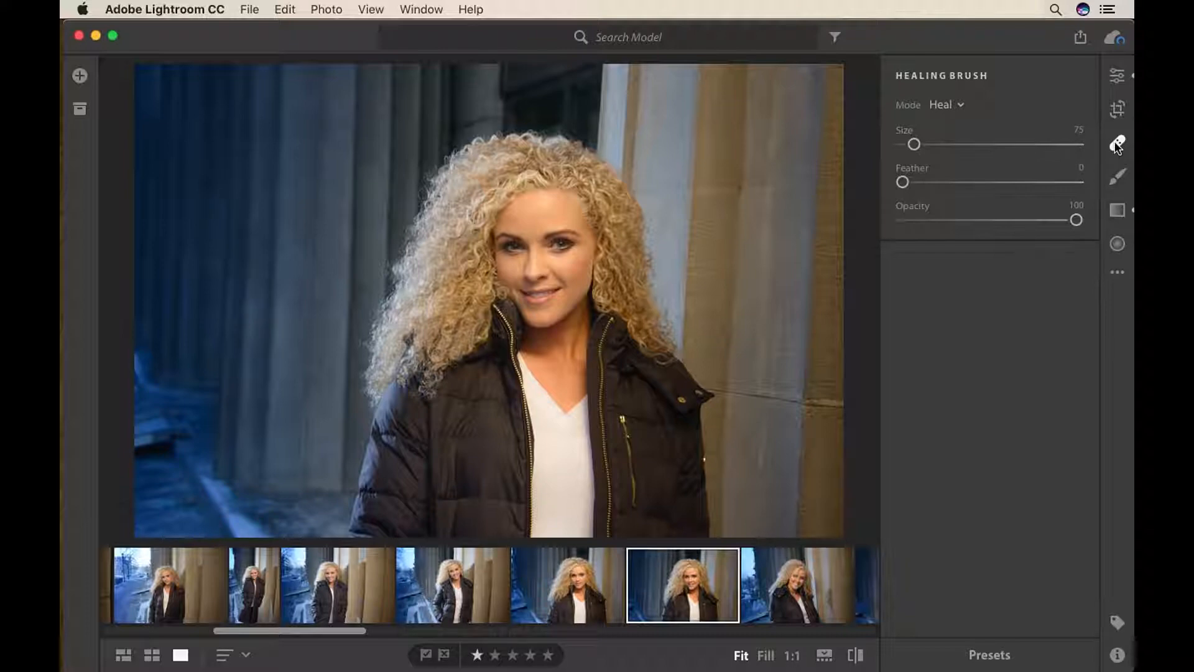
{"action": "scroll", "coordinate": [654, 590], "scroll_direction": "right", "scroll_amount": 10}
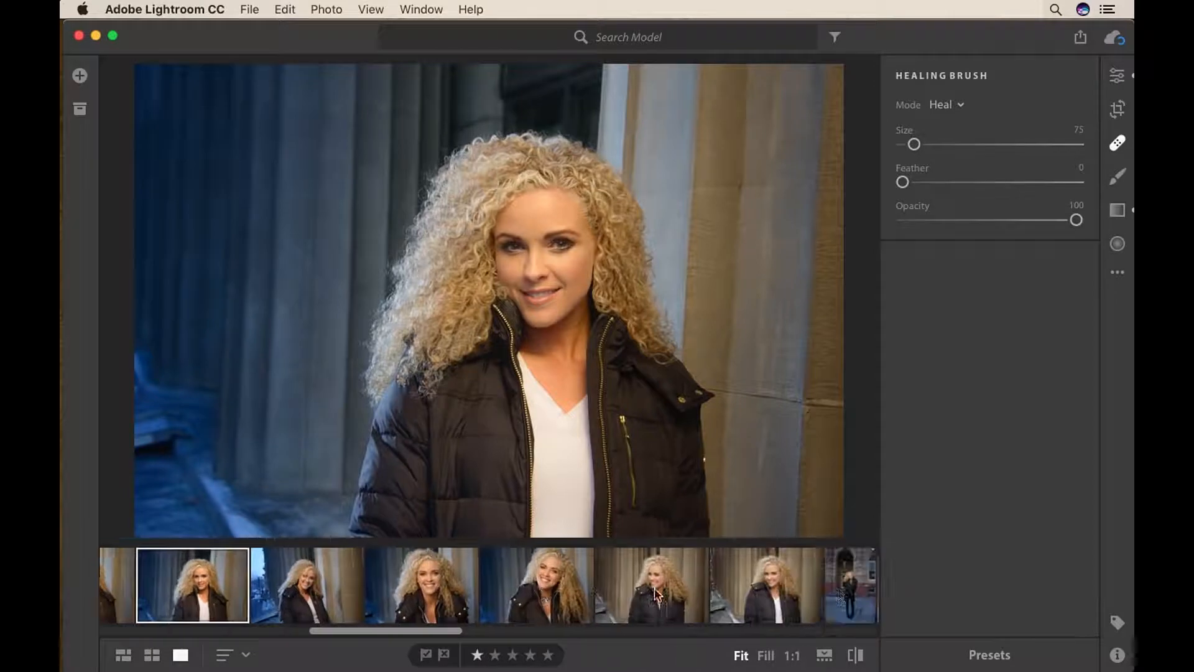
{"action": "scroll", "coordinate": [651, 588], "scroll_direction": "right", "scroll_amount": 6}
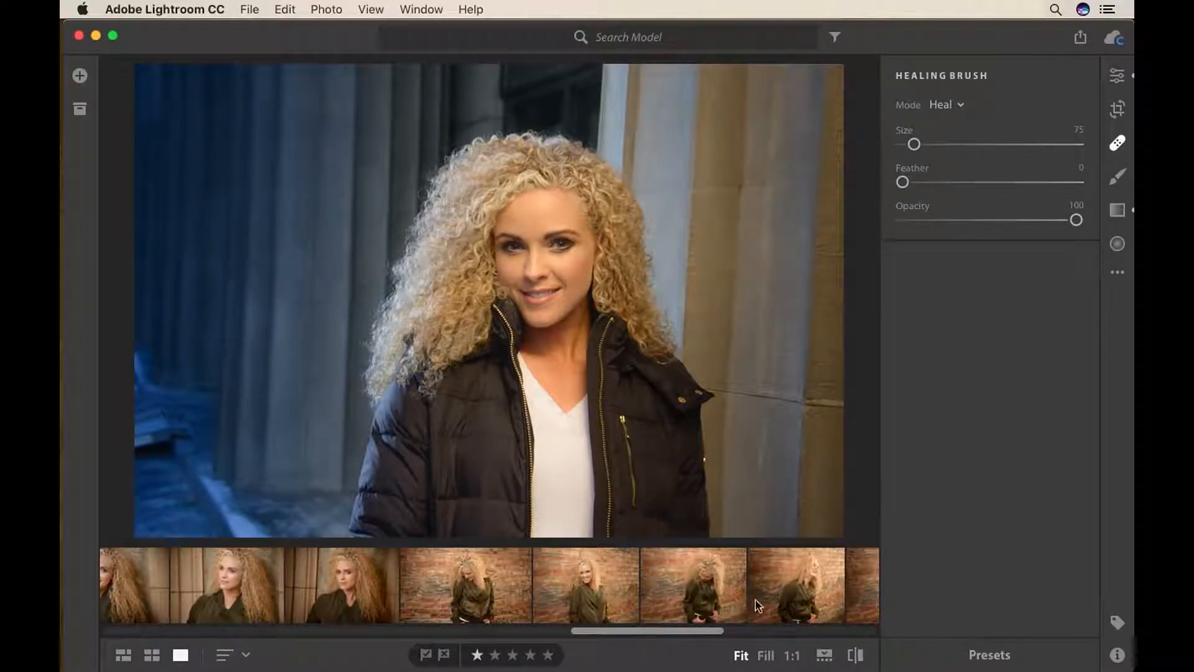
{"action": "left_click", "coordinate": [524, 601]}
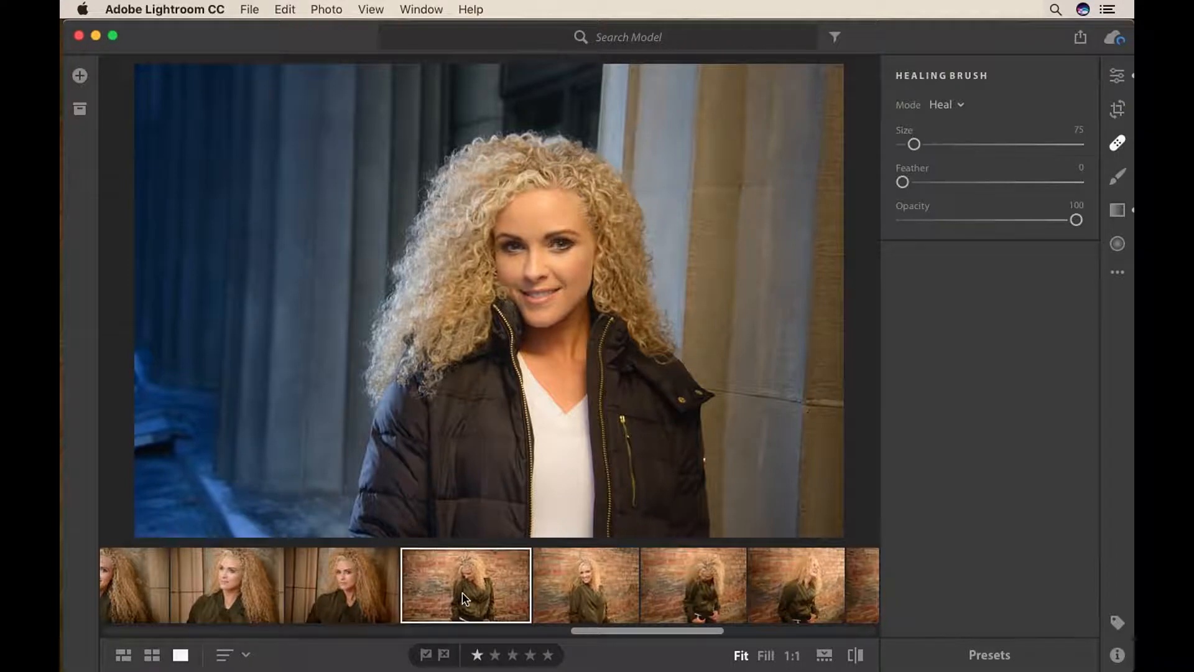
{"action": "left_click", "coordinate": [584, 598]}
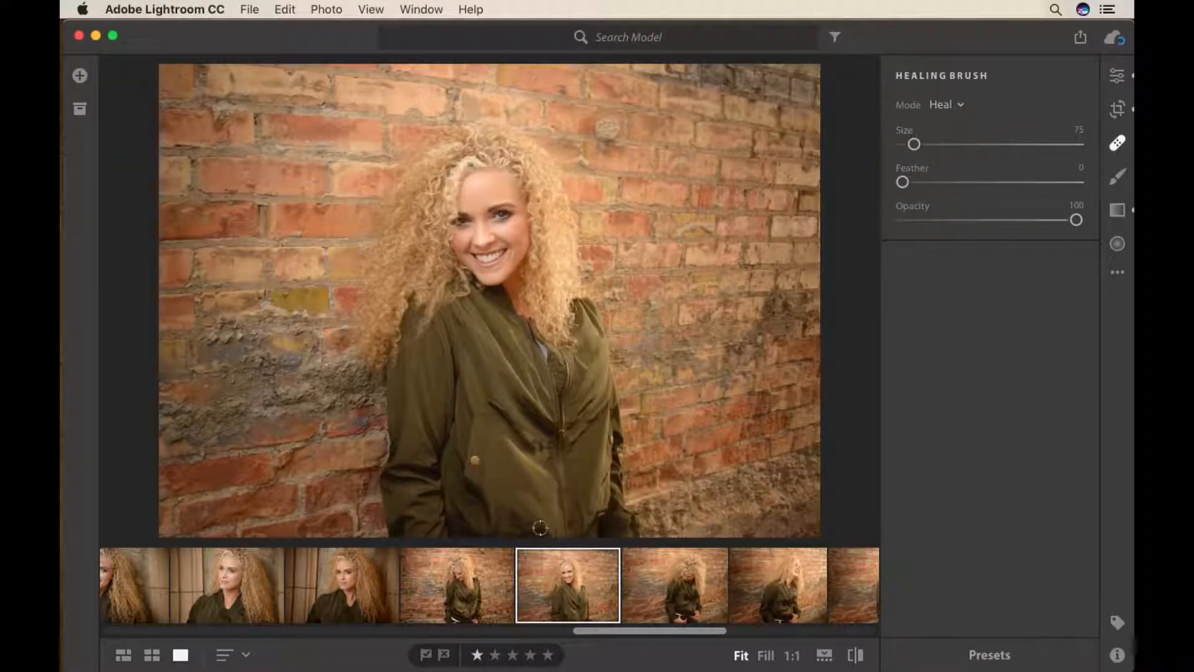
{"action": "left_click", "coordinate": [1117, 143]}
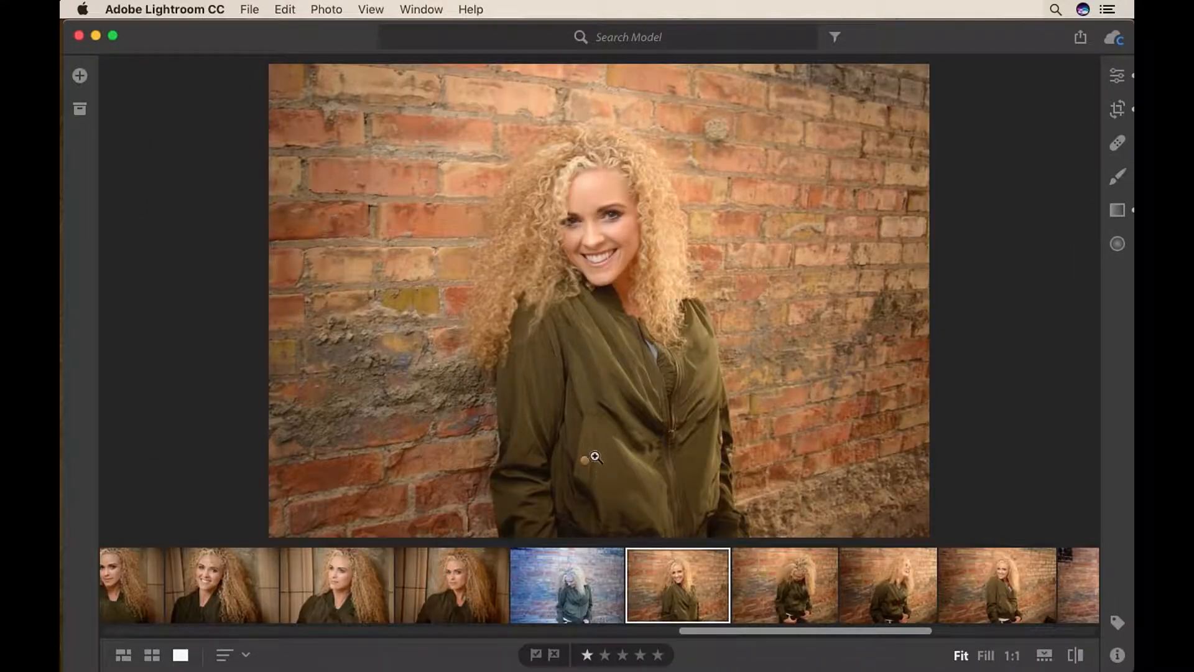
- Remove the jacket's round button at 1:1 zoom using the Healing Brush in Heal mode with size 62
{"action": "left_click", "coordinate": [594, 452]}
{"action": "left_click_drag", "start_coordinate": [584, 432], "coordinate": [581, 273]}
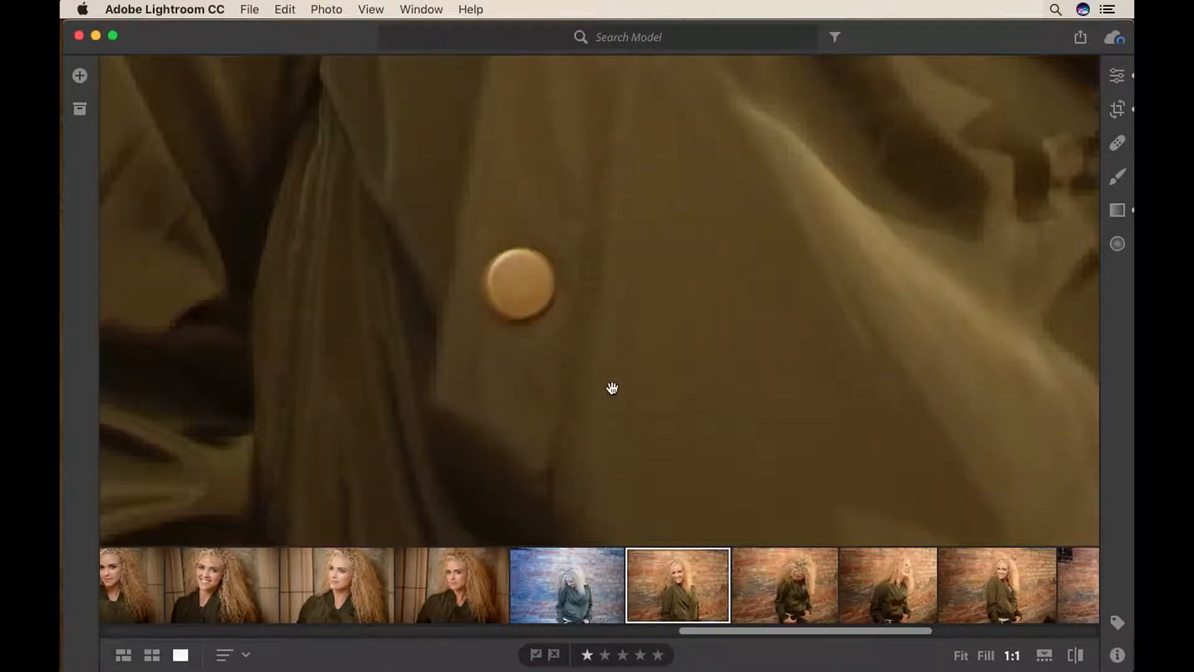
{"action": "left_click", "coordinate": [1117, 142]}
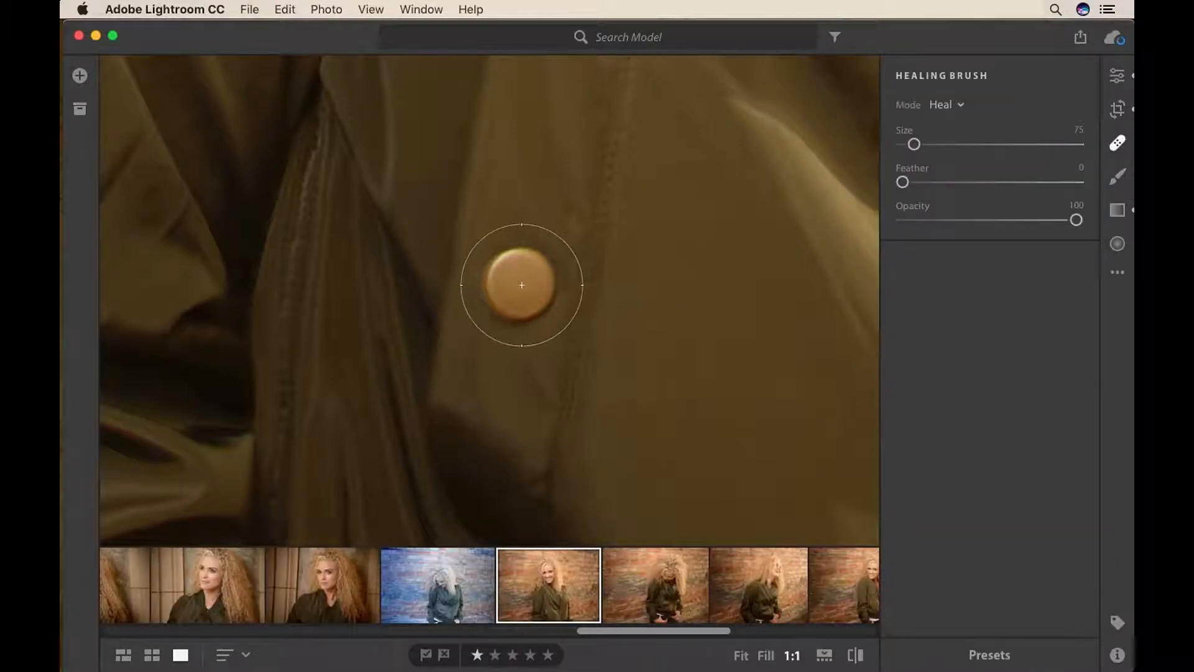
{"action": "scroll", "coordinate": [520, 285], "scroll_direction": "down", "scroll_amount": 5}
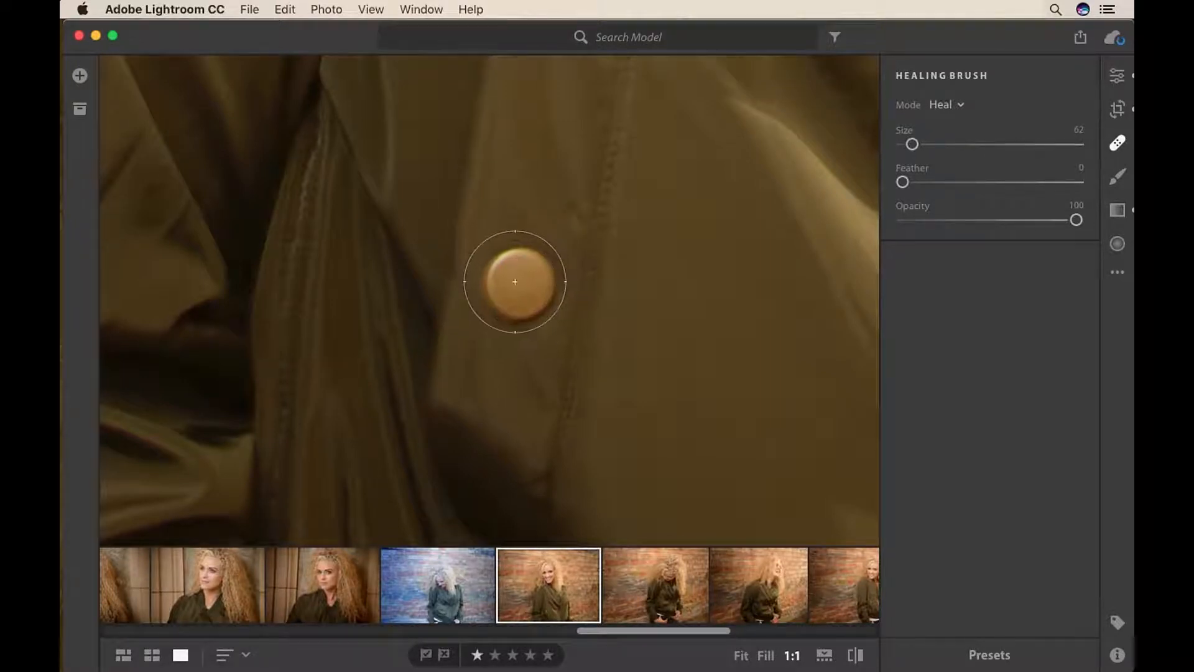
{"action": "left_click_drag", "start_coordinate": [516, 286], "coordinate": [519, 283]}
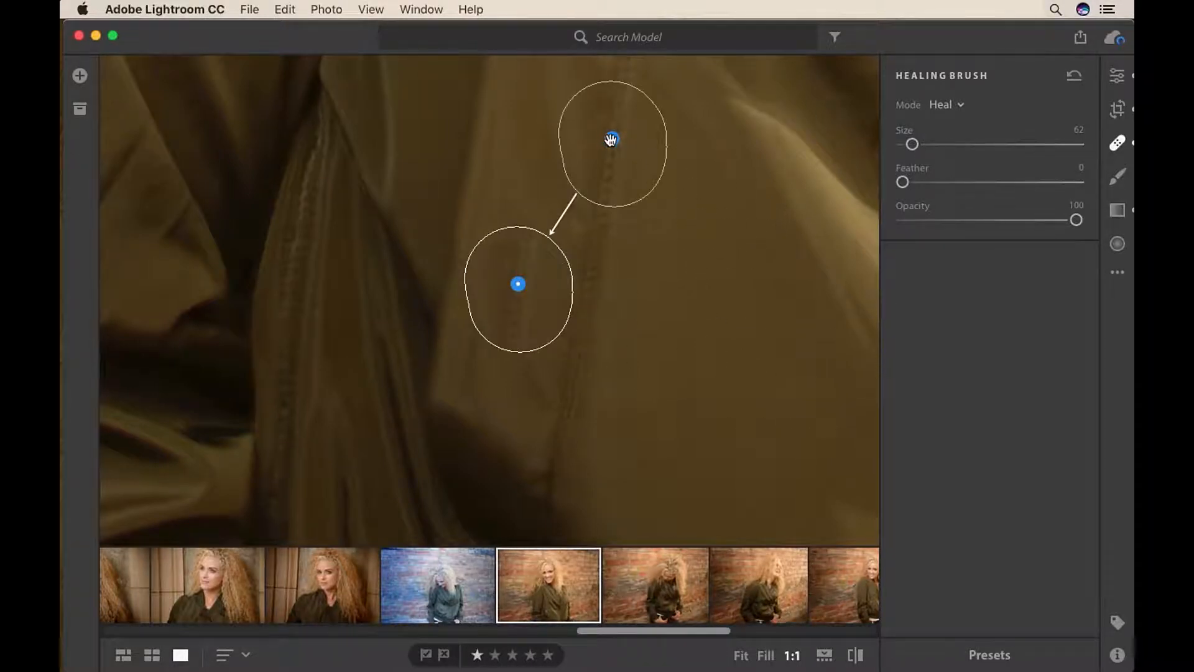
- Move the healing source to the plain fabric beside the seam, and return to the full photo
{"action": "left_click_drag", "start_coordinate": [613, 139], "coordinate": [707, 251]}
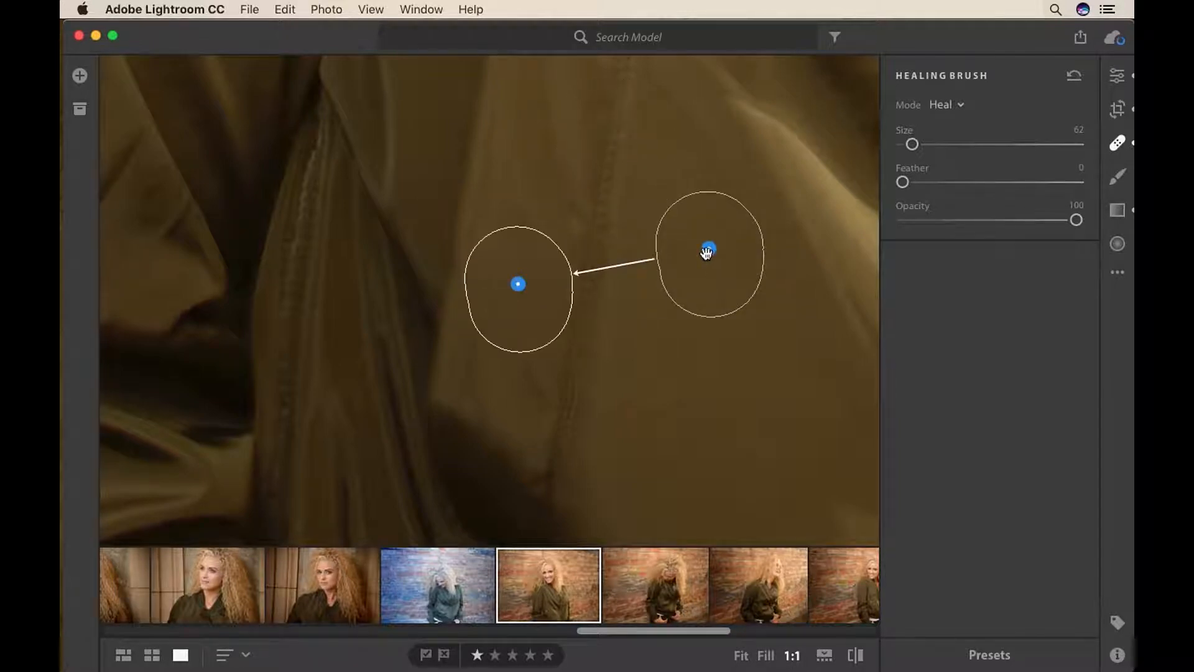
{"action": "left_click", "coordinate": [1117, 143]}
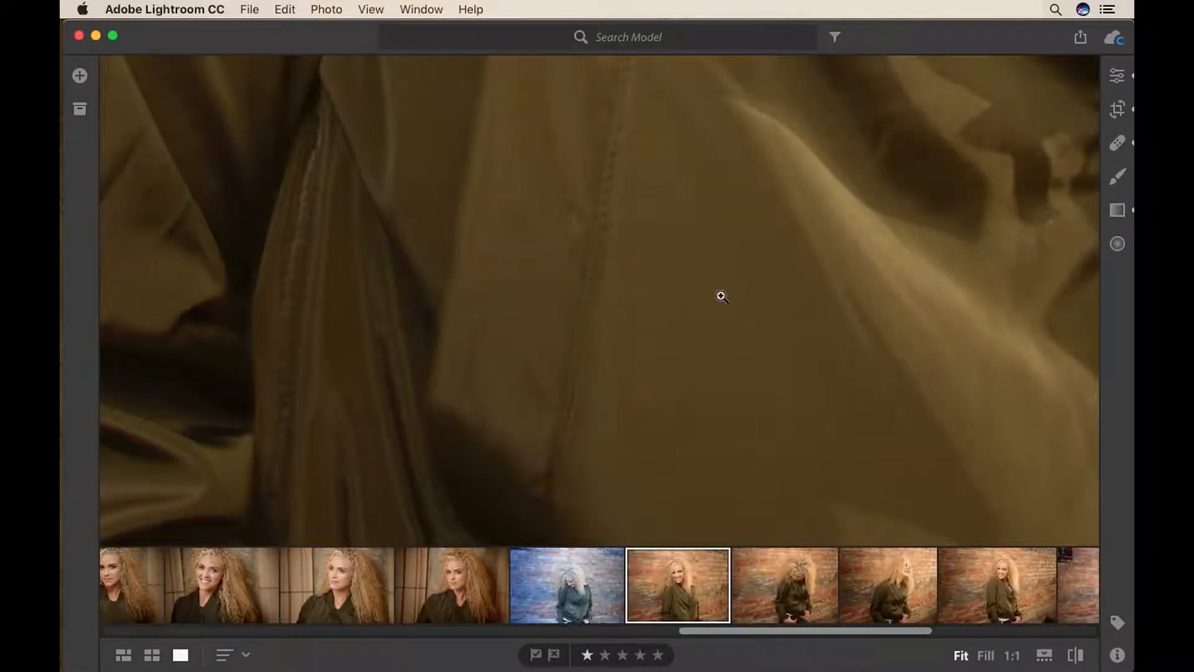
{"action": "left_click", "coordinate": [717, 293]}
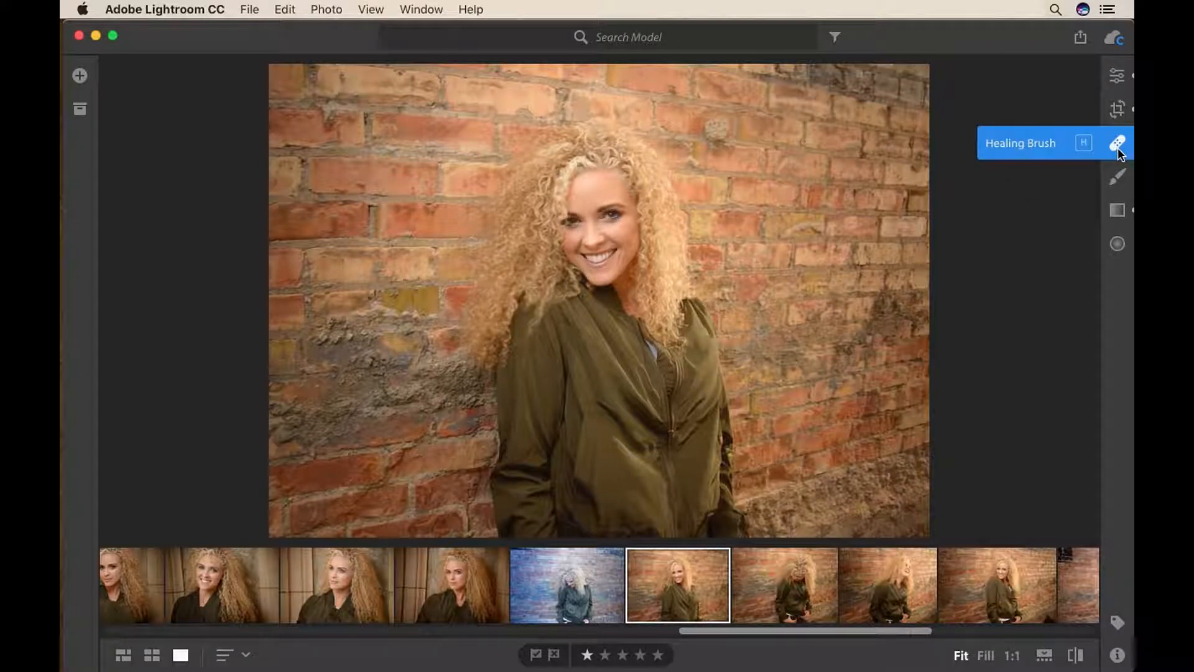
- Paint over the brick wall with the Brush at size 43, and set the brushed area's Exposure to -1.38
{"action": "left_click", "coordinate": [1117, 178]}
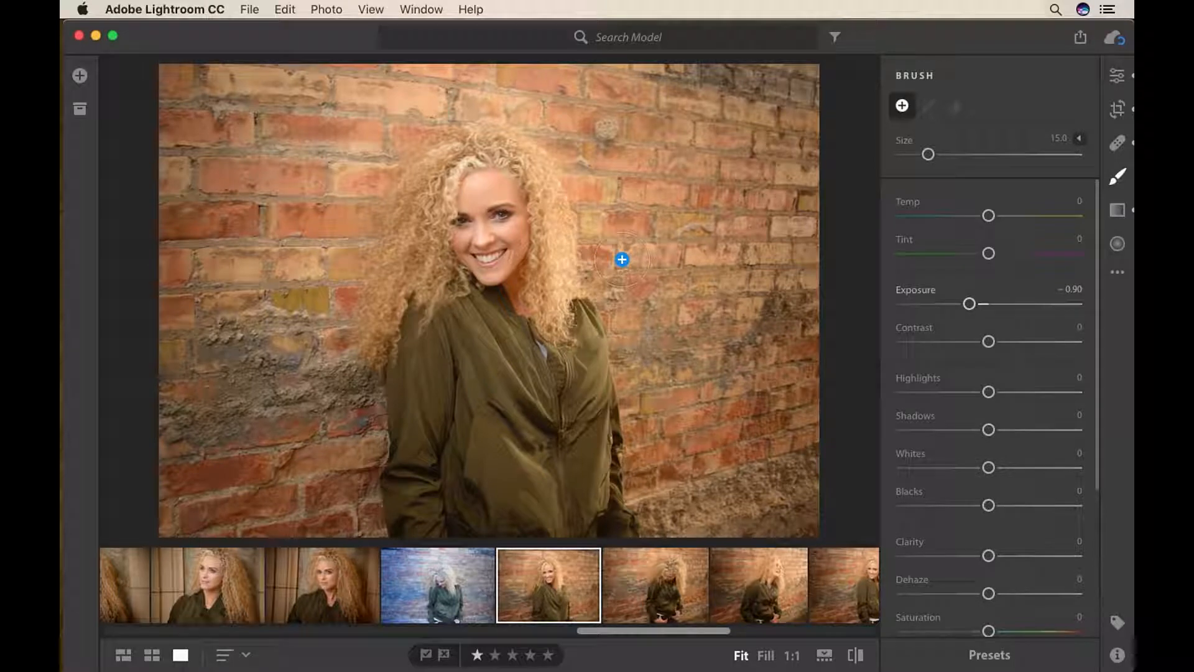
{"action": "key", "text": "bracketright"}
{"action": "key", "text": "bracketright"}
{"action": "key", "text": "bracketright"}
{"action": "key", "text": "bracketright"}
{"action": "key", "text": "bracketright"}
{"action": "key", "text": "bracketright"}
{"action": "key", "text": "bracketright"}
{"action": "key", "text": "bracketright"}
{"action": "key", "text": "bracketright"}
{"action": "key", "text": "bracketright"}
{"action": "key", "text": "bracketright"}
{"action": "key", "text": "bracketright"}
{"action": "key", "text": "bracketright"}
{"action": "key", "text": "bracketright"}
{"action": "key", "text": "bracketright"}
{"action": "key", "text": "bracketright"}
{"action": "key", "text": "bracketright"}
{"action": "key", "text": "bracketright"}
{"action": "key", "text": "bracketright"}
{"action": "key", "text": "bracketright"}
{"action": "key", "text": "bracketright"}
{"action": "key", "text": "bracketright"}
{"action": "key", "text": "bracketright"}
{"action": "key", "text": "bracketright"}
{"action": "key", "text": "bracketright"}
{"action": "key", "text": "bracketright"}
{"action": "key", "text": "bracketright"}
{"action": "key", "text": "bracketright"}
{"action": "mouse_move", "coordinate": [234, 181]}
{"action": "left_mouse_down"}
{"action": "mouse_move", "coordinate": [370, 468]}
{"action": "mouse_move", "coordinate": [253, 282]}
{"action": "mouse_move", "coordinate": [300, 411]}
{"action": "mouse_move", "coordinate": [277, 404]}
{"action": "mouse_move", "coordinate": [313, 500]}
{"action": "mouse_move", "coordinate": [453, 524]}
{"action": "mouse_move", "coordinate": [776, 424]}
{"action": "mouse_move", "coordinate": [734, 336]}
{"action": "left_mouse_up"}
{"action": "mouse_move", "coordinate": [969, 305]}
{"action": "left_mouse_down"}
{"action": "mouse_move", "coordinate": [922, 304]}
{"action": "mouse_move", "coordinate": [959, 303]}
{"action": "left_mouse_up"}
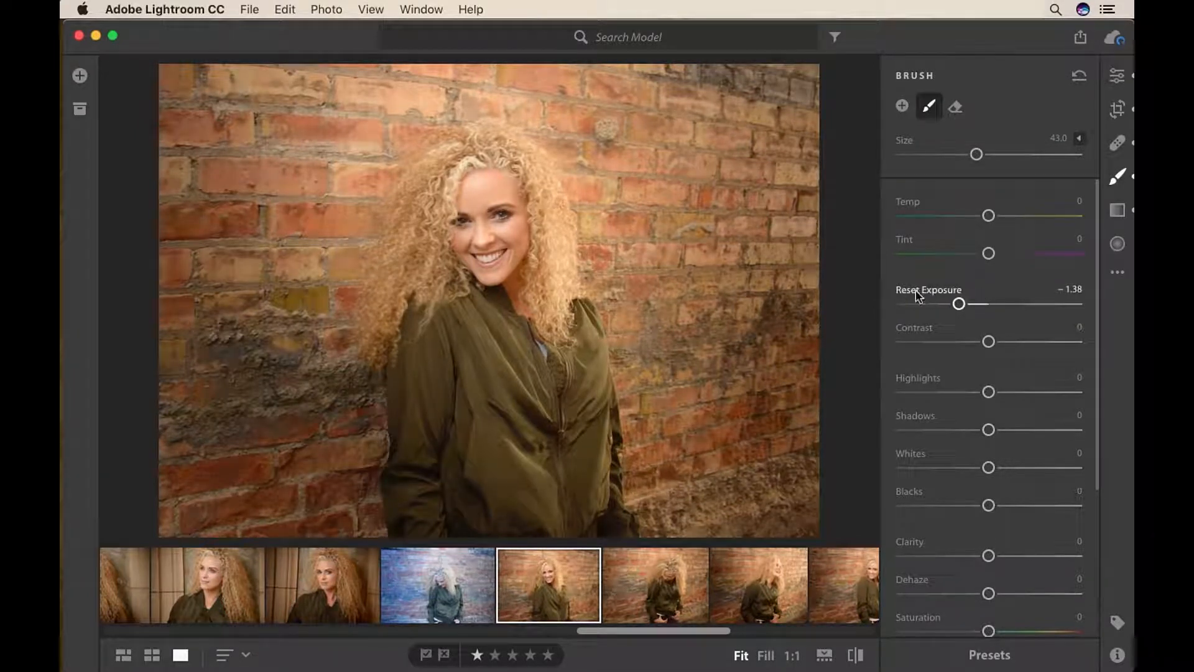
- Reset the brushed area's Exposure, set its Clarity to +100, and continue brushing the brick wall around the woman
{"action": "double_click", "coordinate": [918, 293]}
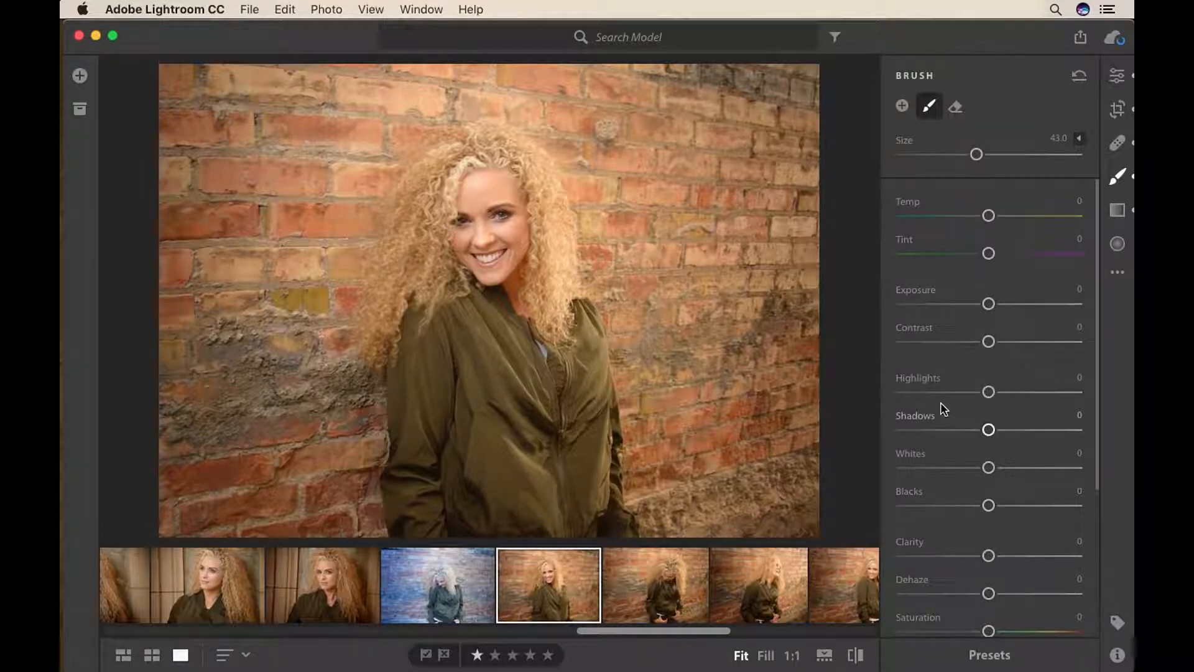
{"action": "scroll", "coordinate": [940, 405], "scroll_direction": "down", "scroll_amount": 5}
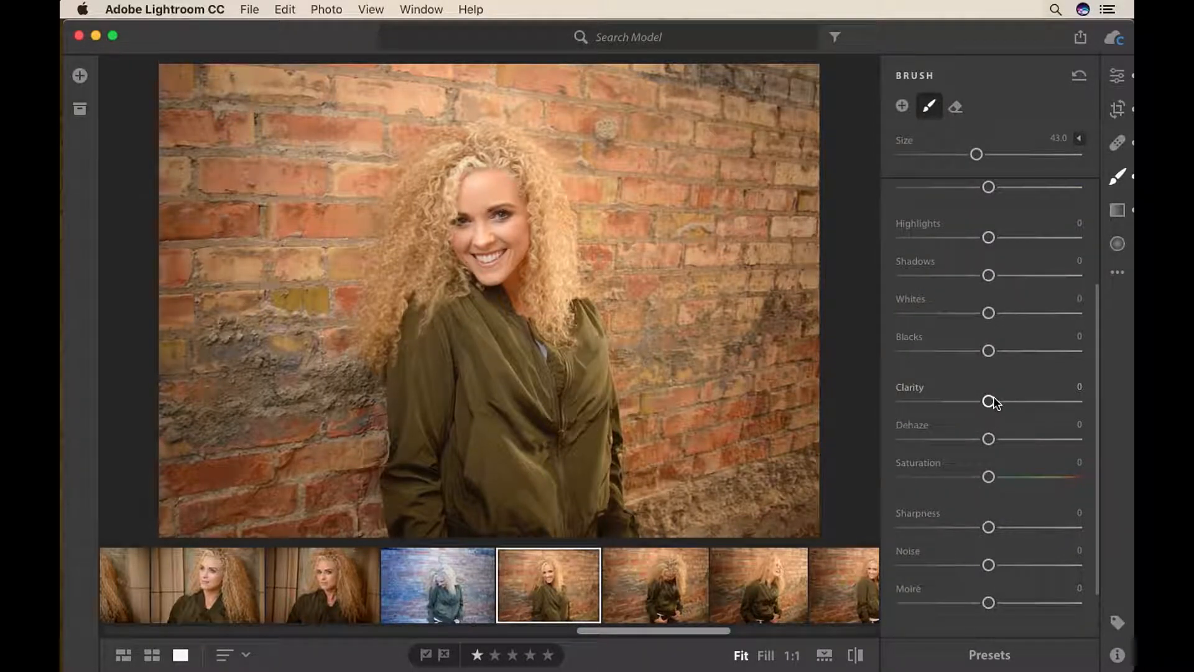
{"action": "left_click_drag", "start_coordinate": [993, 398], "coordinate": [1088, 400]}
{"action": "left_click", "coordinate": [233, 185]}
{"action": "mouse_move", "coordinate": [286, 163]}
{"action": "left_mouse_down"}
{"action": "mouse_move", "coordinate": [286, 345]}
{"action": "mouse_move", "coordinate": [307, 431]}
{"action": "mouse_move", "coordinate": [532, 461]}
{"action": "mouse_move", "coordinate": [689, 245]}
{"action": "mouse_move", "coordinate": [645, 159]}
{"action": "mouse_move", "coordinate": [689, 154]}
{"action": "mouse_move", "coordinate": [687, 289]}
{"action": "mouse_move", "coordinate": [546, 370]}
{"action": "mouse_move", "coordinate": [283, 363]}
{"action": "mouse_move", "coordinate": [547, 459]}
{"action": "mouse_move", "coordinate": [787, 409]}
{"action": "mouse_move", "coordinate": [696, 442]}
{"action": "mouse_move", "coordinate": [750, 455]}
{"action": "left_mouse_up"}
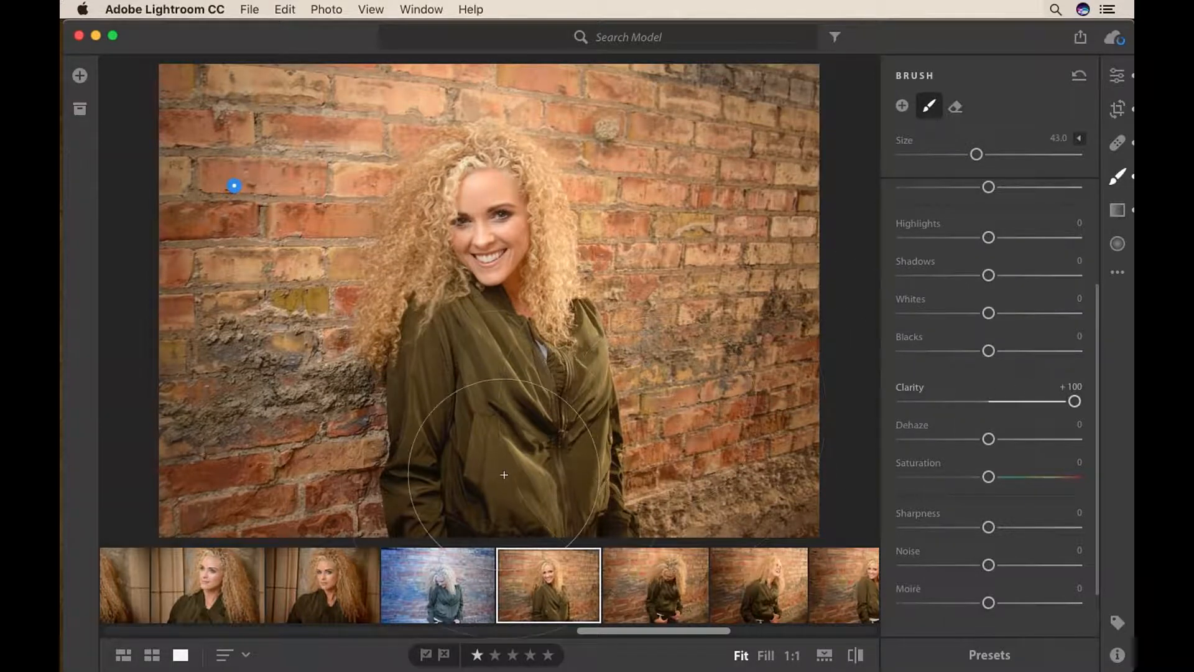
- Erase the brushed Clarity adjustment from the woman's jacket
{"action": "key", "text": "alt"}
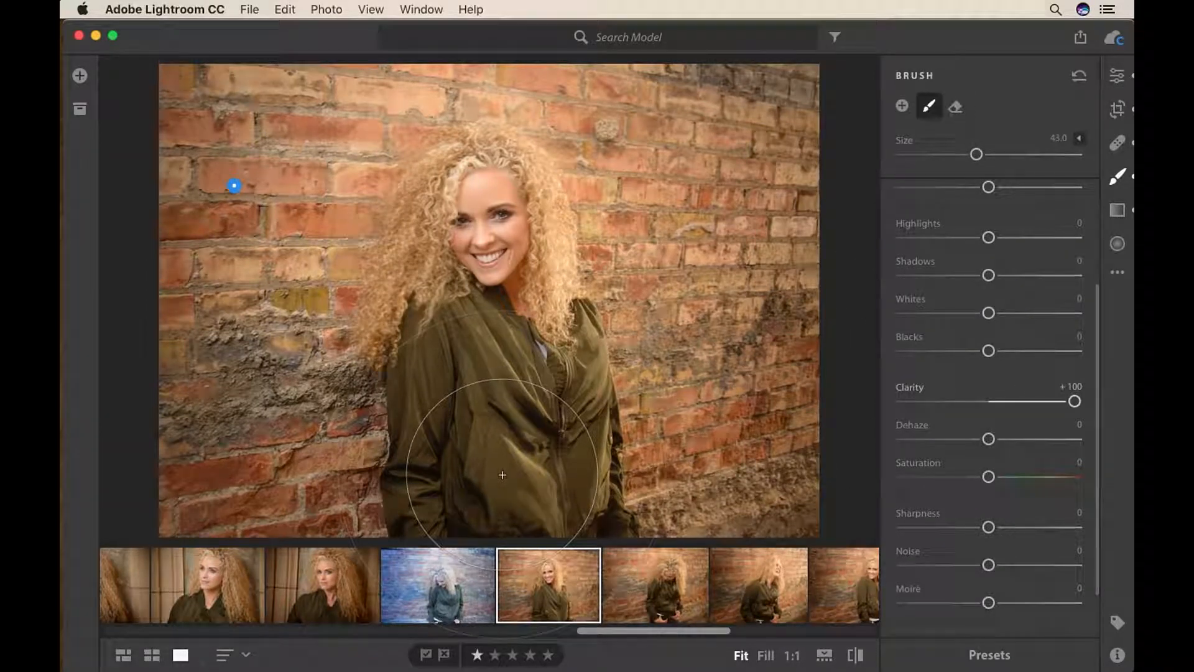
{"action": "key", "text": "alt"}
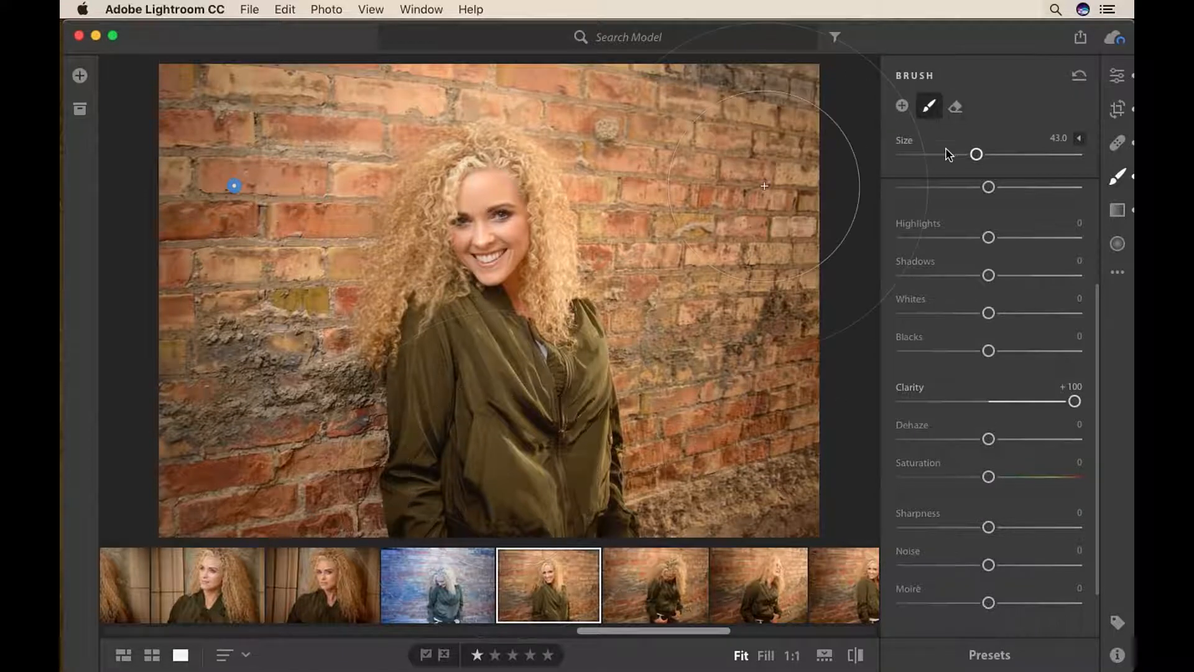
{"action": "key", "text": "alt"}
{"action": "mouse_move", "coordinate": [483, 427]}
{"action": "left_mouse_down"}
{"action": "mouse_move", "coordinate": [461, 450]}
{"action": "mouse_move", "coordinate": [484, 487]}
{"action": "mouse_move", "coordinate": [525, 485]}
{"action": "mouse_move", "coordinate": [543, 401]}
{"action": "mouse_move", "coordinate": [429, 436]}
{"action": "left_mouse_up"}
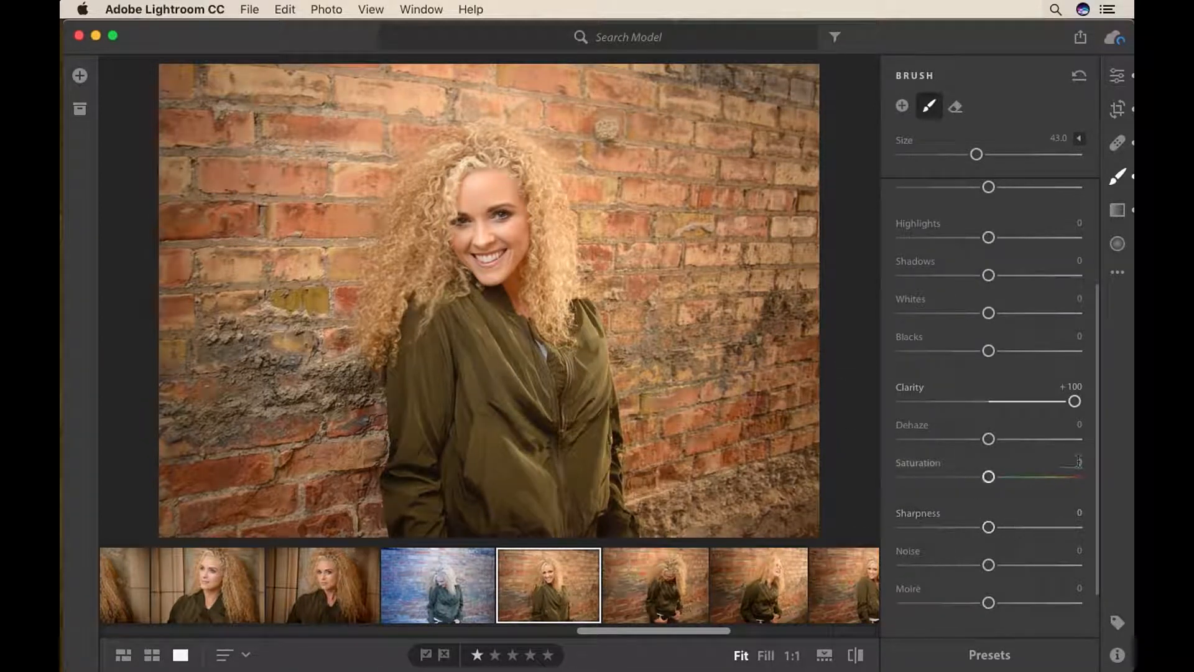
- Select the linear gradient over the wall's upper-left corner, and set its Exposure to -1.74
{"action": "left_click", "coordinate": [1117, 211]}
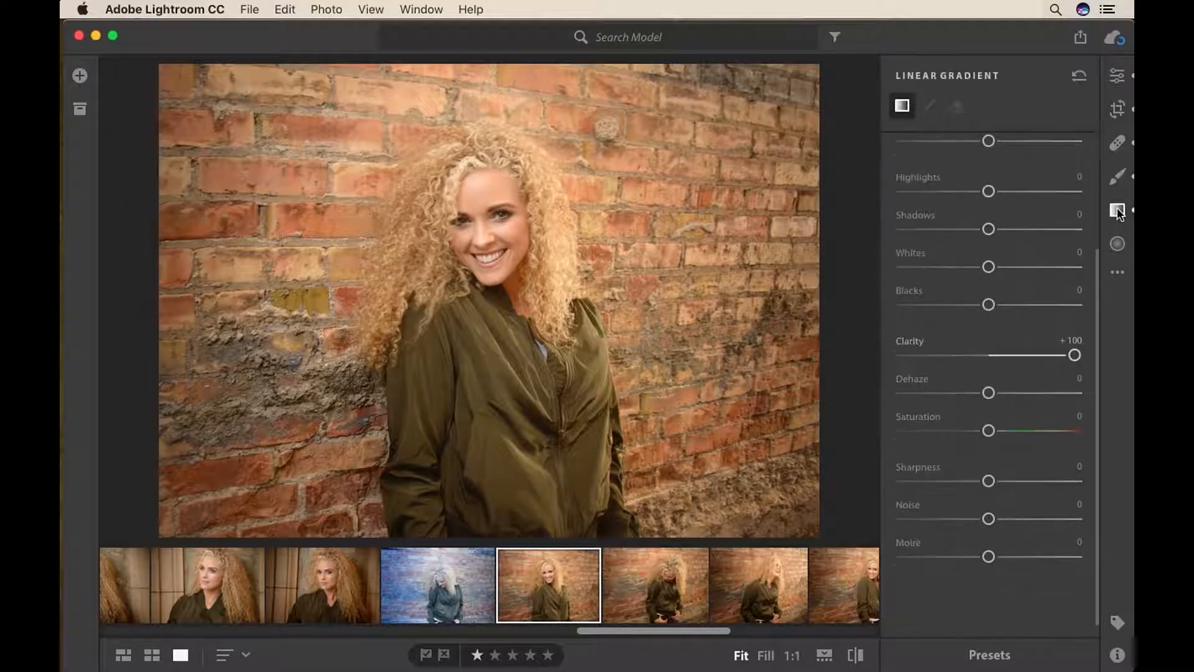
{"action": "left_click", "coordinate": [270, 174]}
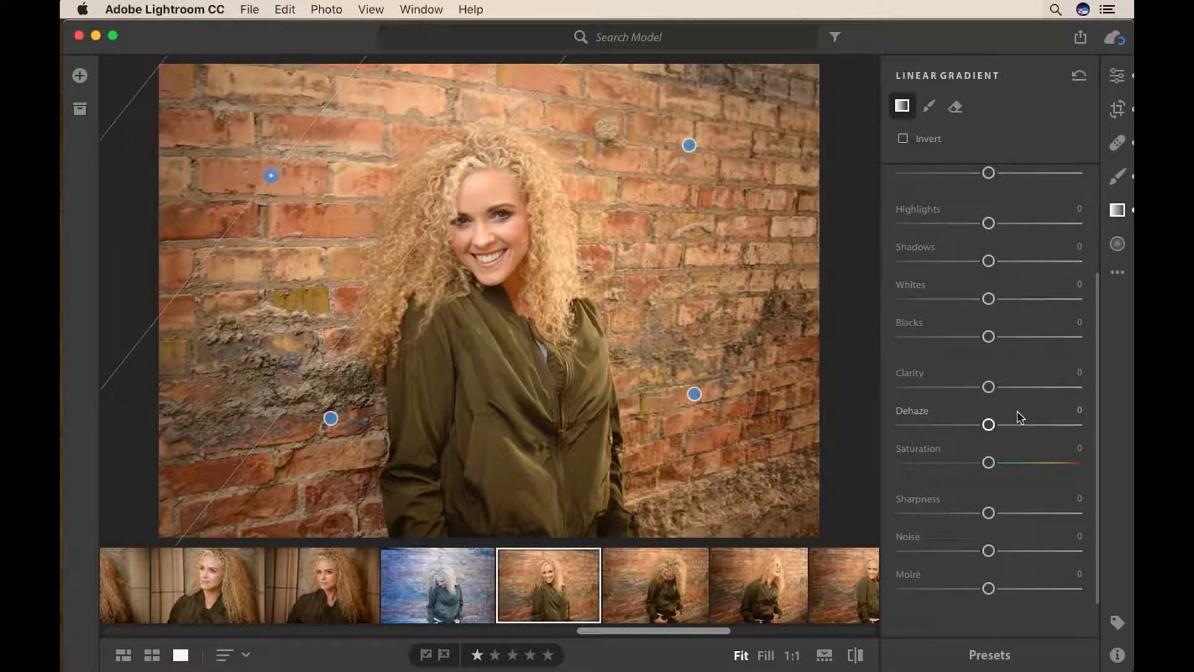
{"action": "scroll", "coordinate": [1051, 400], "scroll_direction": "up", "scroll_amount": 5}
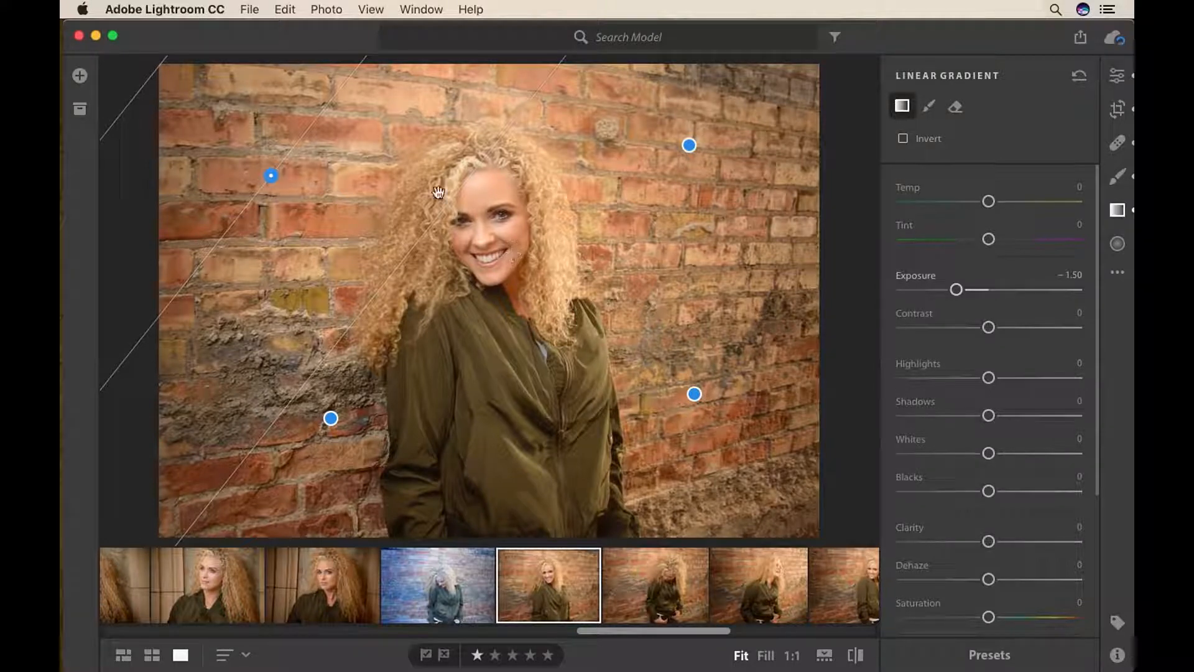
{"action": "mouse_move", "coordinate": [961, 291]}
{"action": "left_mouse_down"}
{"action": "mouse_move", "coordinate": [928, 290]}
{"action": "mouse_move", "coordinate": [951, 290]}
{"action": "left_mouse_up"}
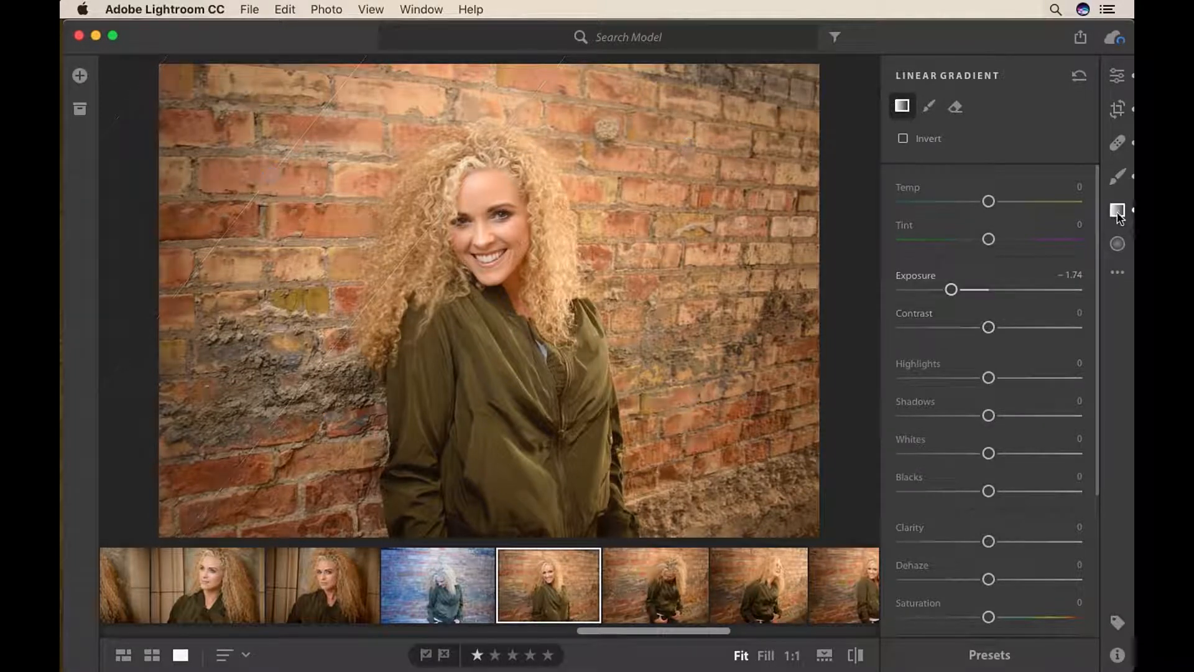
{"action": "scroll", "coordinate": [978, 266], "scroll_direction": "down", "scroll_amount": 5}
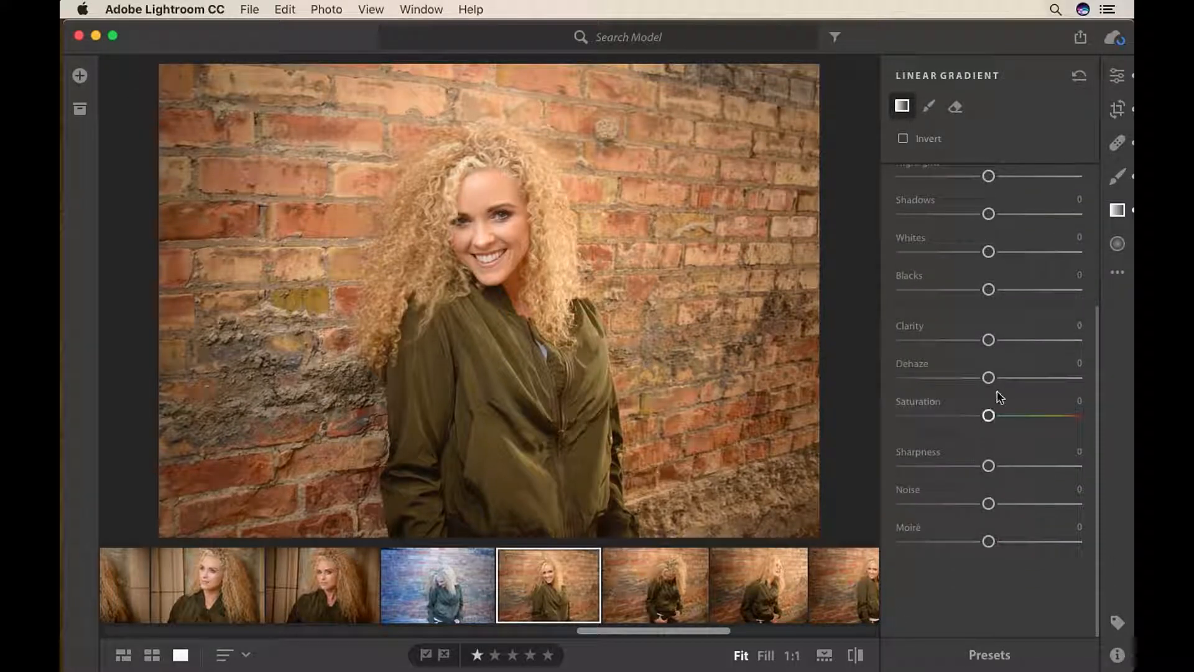
{"action": "left_click", "coordinate": [1117, 209]}
- Draw a large radial gradient centred on the woman's face, and adjust its outer edge on the wall
{"action": "left_click", "coordinate": [1117, 244]}
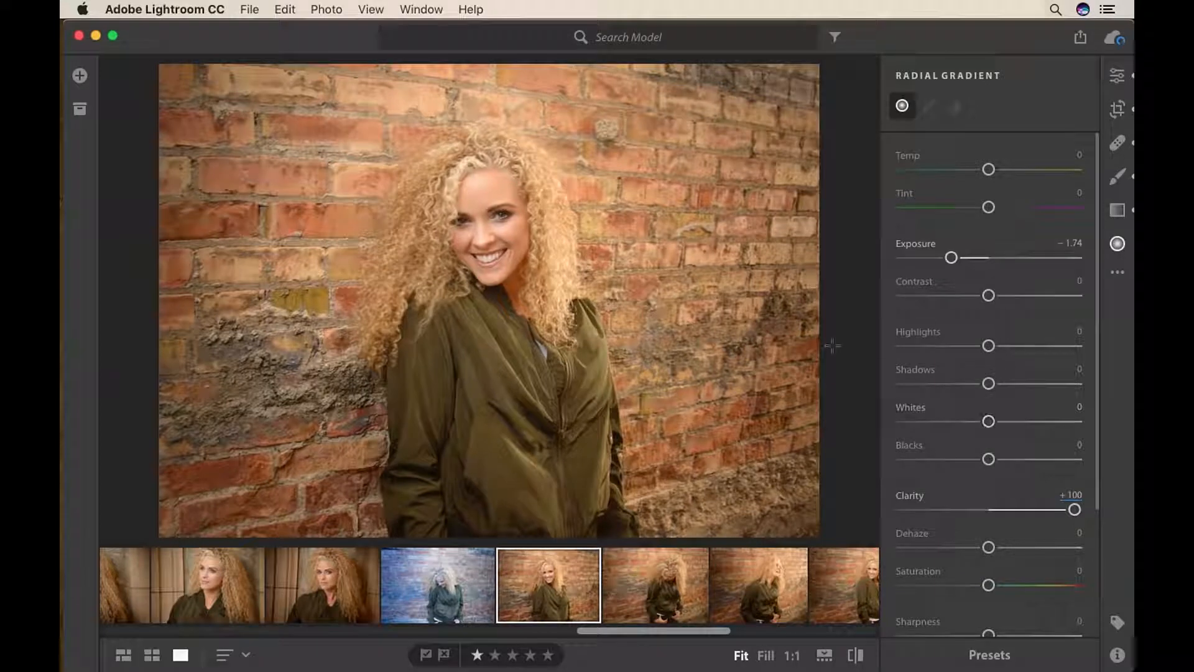
{"action": "left_click_drag", "start_coordinate": [480, 216], "coordinate": [496, 266]}
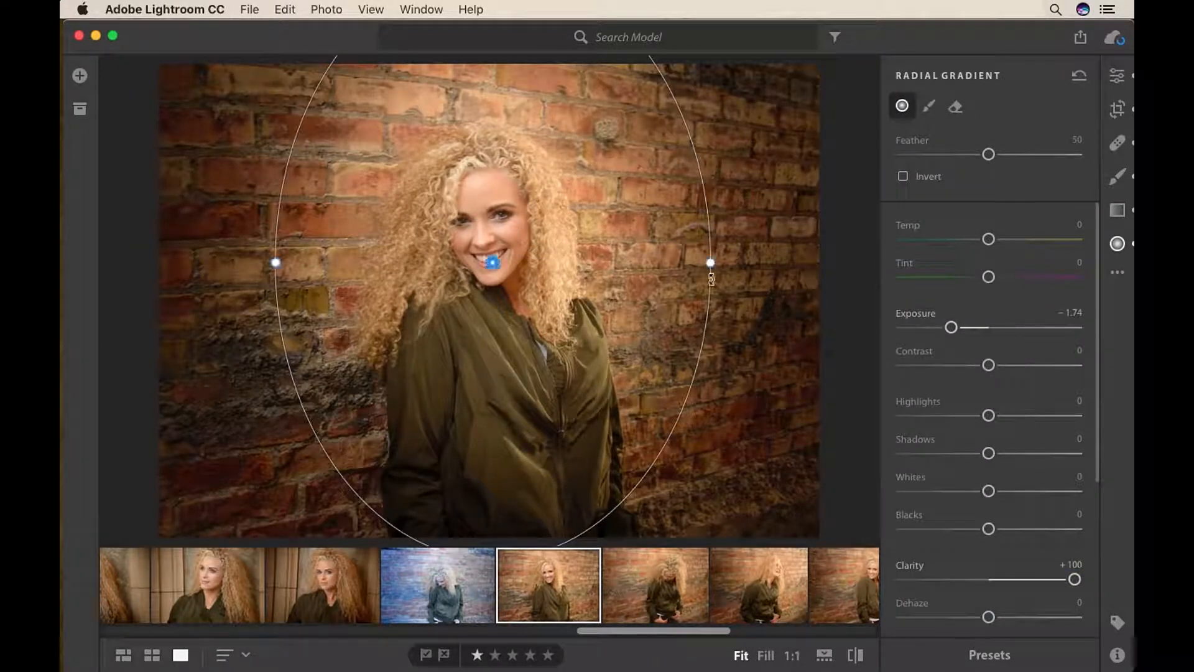
{"action": "left_click_drag", "start_coordinate": [739, 264], "coordinate": [824, 163]}
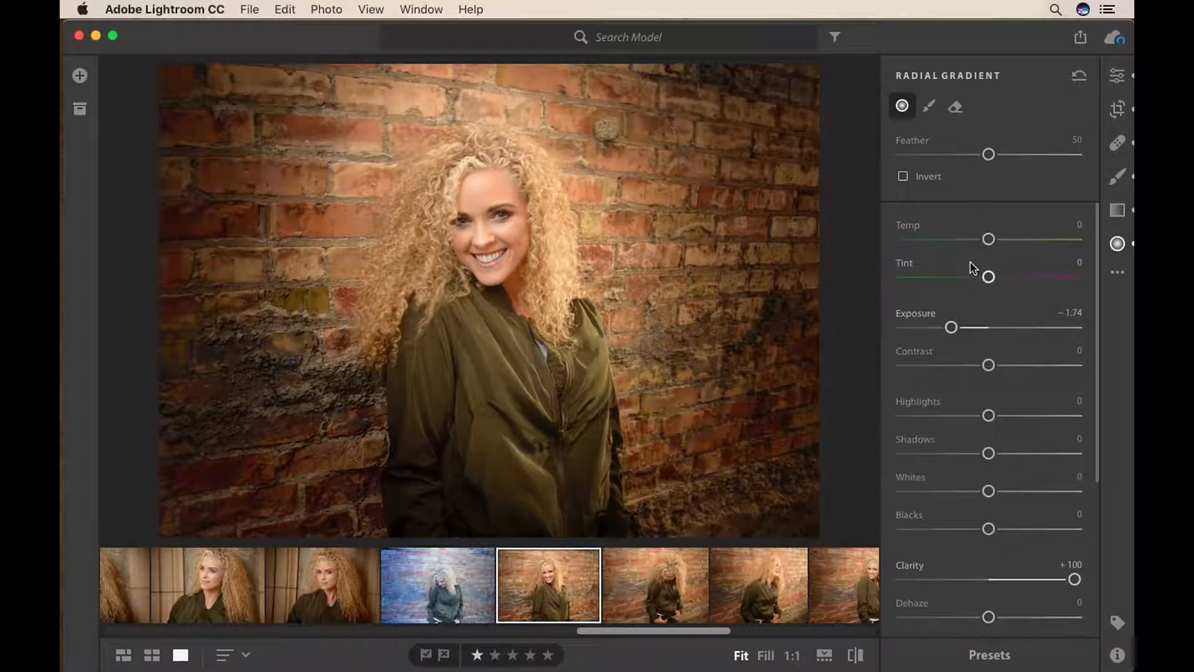
- Reset the radial gradient's Exposure and Dehaze, and set its Clarity to +40
{"action": "double_click", "coordinate": [917, 314]}
{"action": "scroll", "coordinate": [918, 317], "scroll_direction": "down", "scroll_amount": 5}
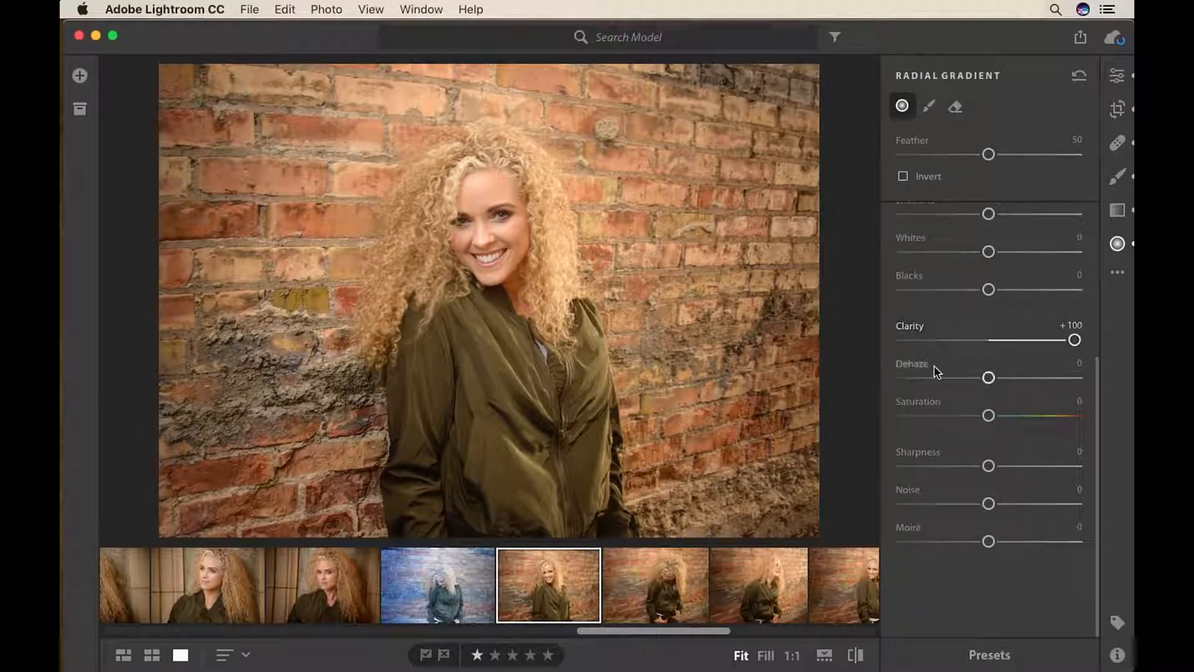
{"action": "left_click_drag", "start_coordinate": [932, 381], "coordinate": [1024, 343]}
{"action": "double_click", "coordinate": [914, 364]}
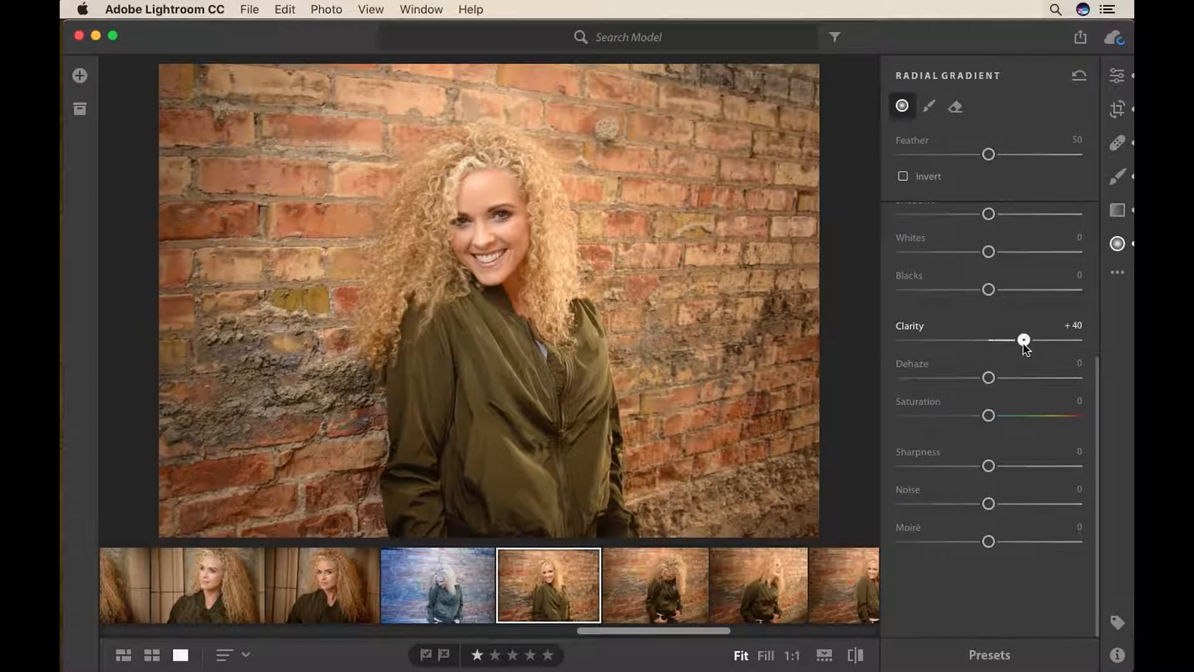
- Review the additional editing options such as Edit in Photoshop, and display the photo's Info details
{"action": "left_click", "coordinate": [1118, 272]}
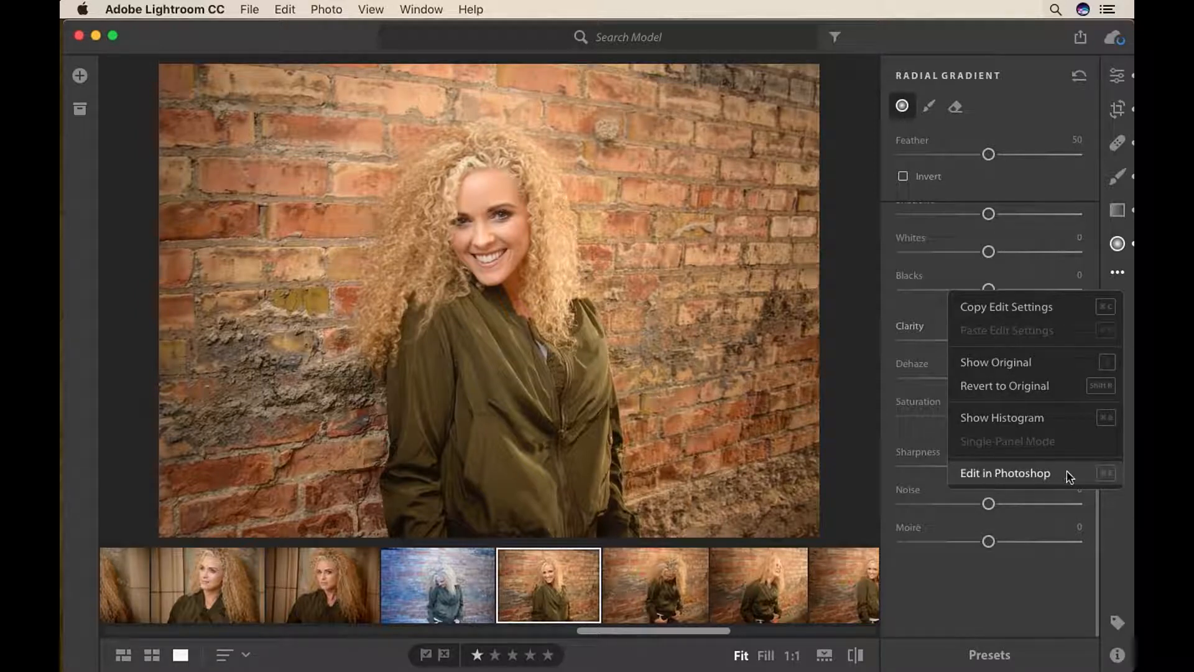
{"action": "left_click", "coordinate": [1115, 514]}
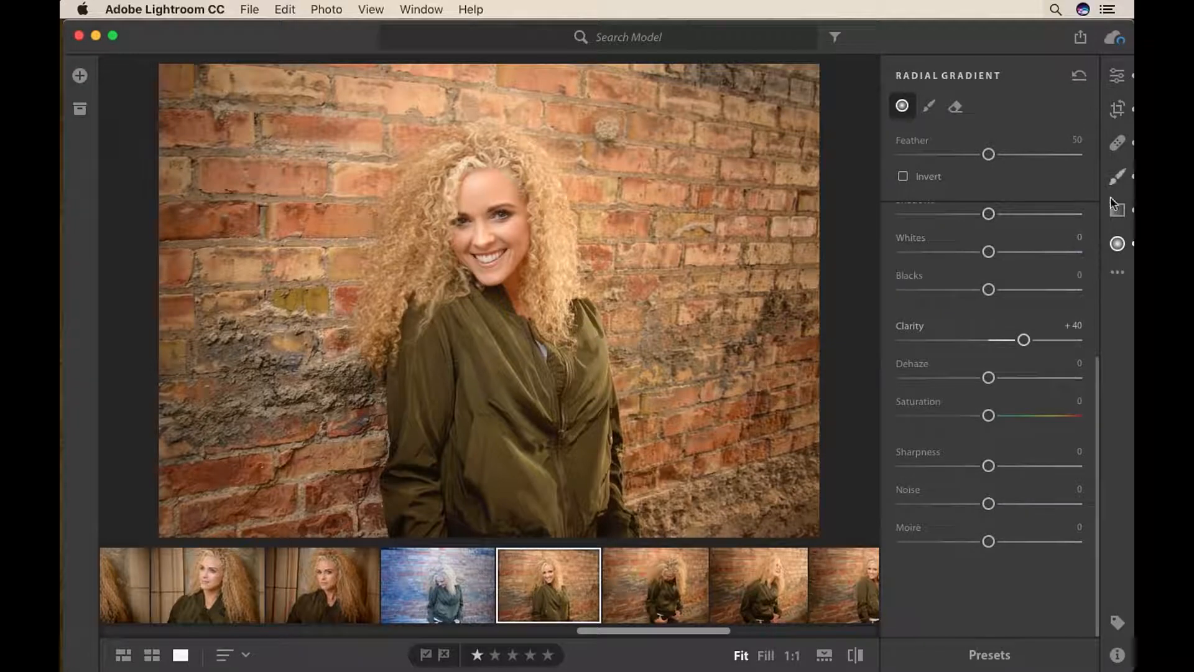
{"action": "left_click", "coordinate": [1115, 244]}
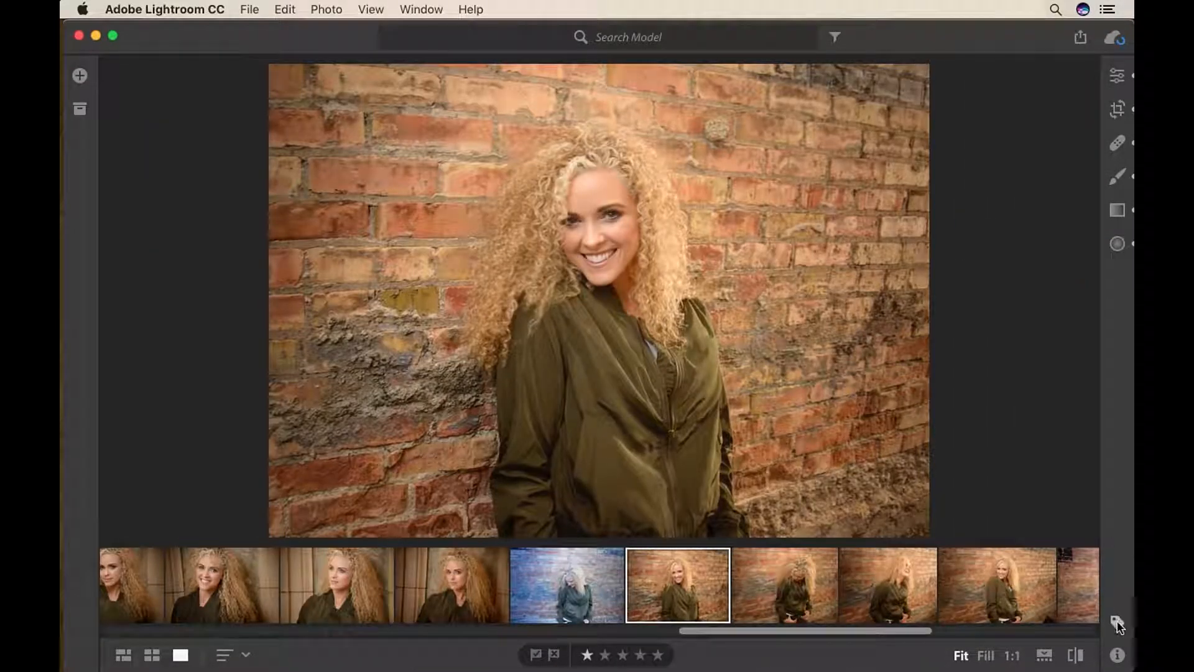
{"action": "left_click", "coordinate": [1118, 656]}
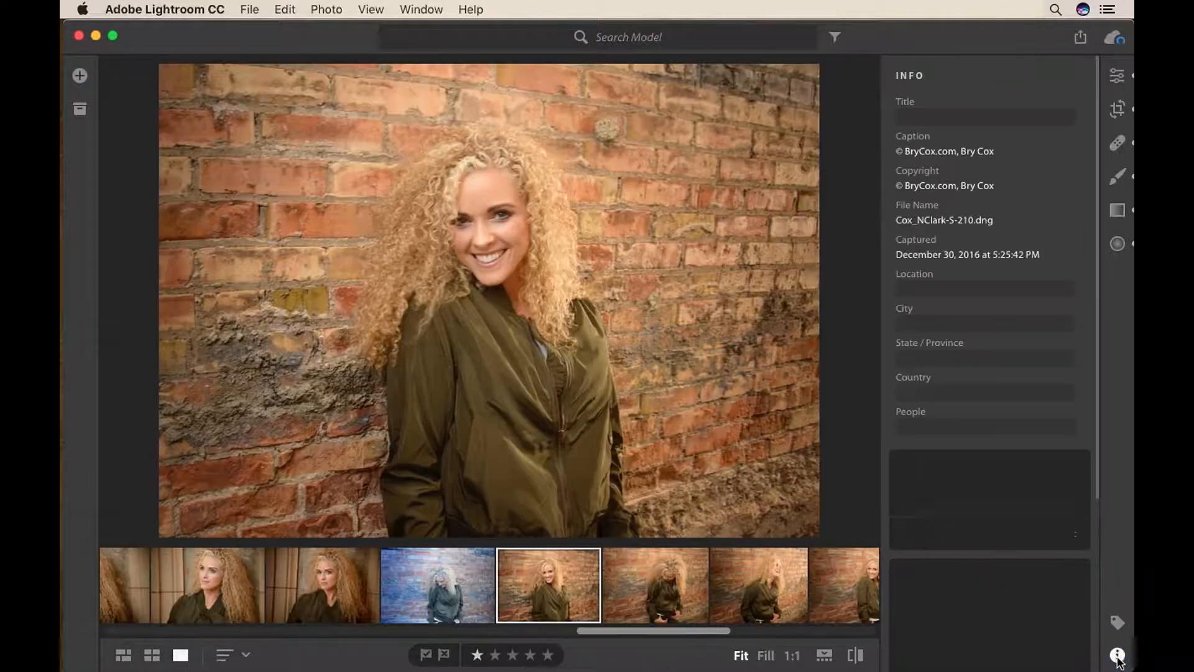
- Hide the photo's Info details, and look at the keyword entry for the photo
{"action": "left_click", "coordinate": [1118, 656]}
{"action": "left_click", "coordinate": [1117, 622]}
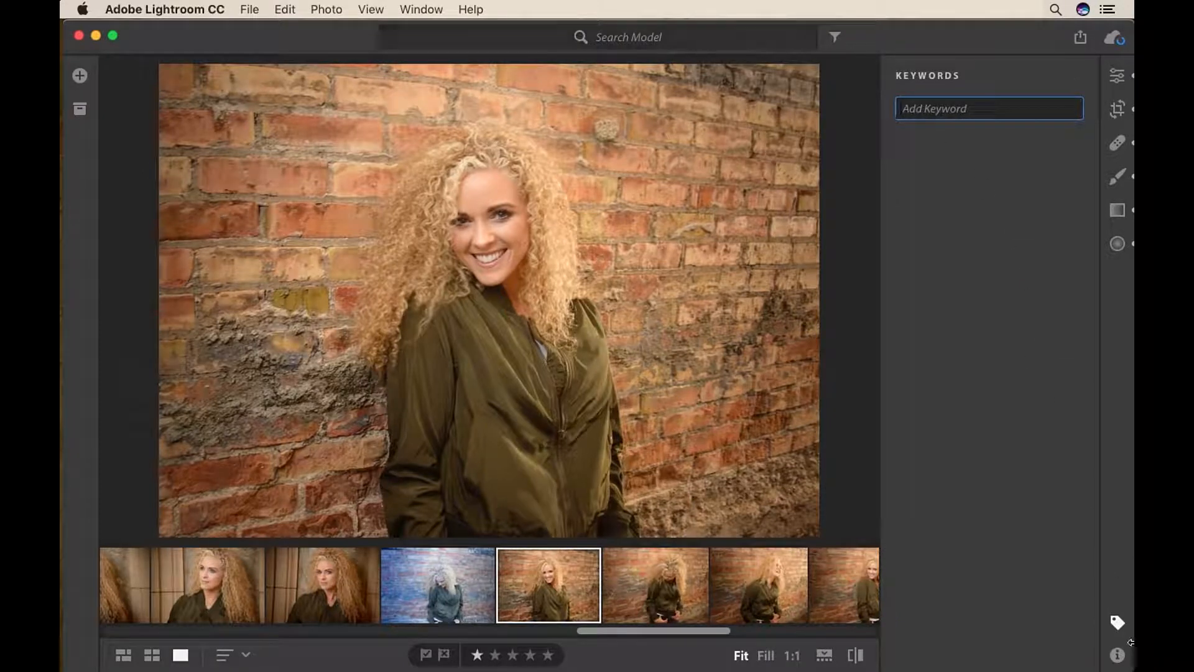
{"action": "left_click", "coordinate": [1118, 622]}
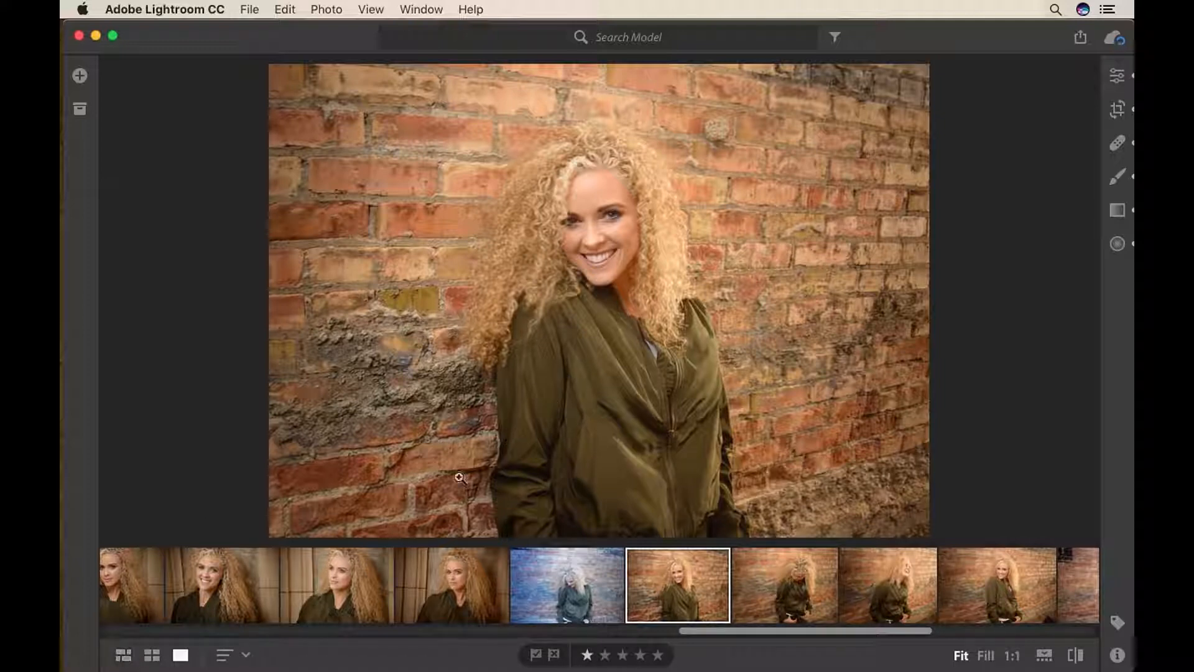
- Switch to the photo grid and back to the single-photo view, and review the portrait's Light, Color and Effects editing settings
{"action": "key", "text": "g"}
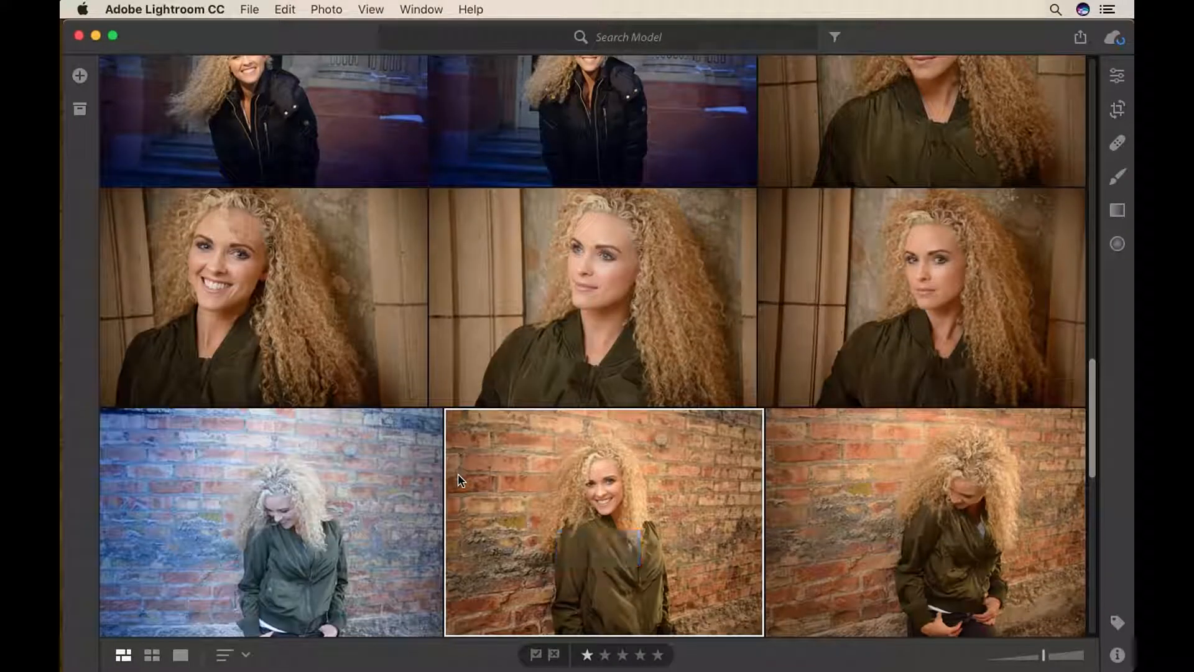
{"action": "key", "text": "d"}
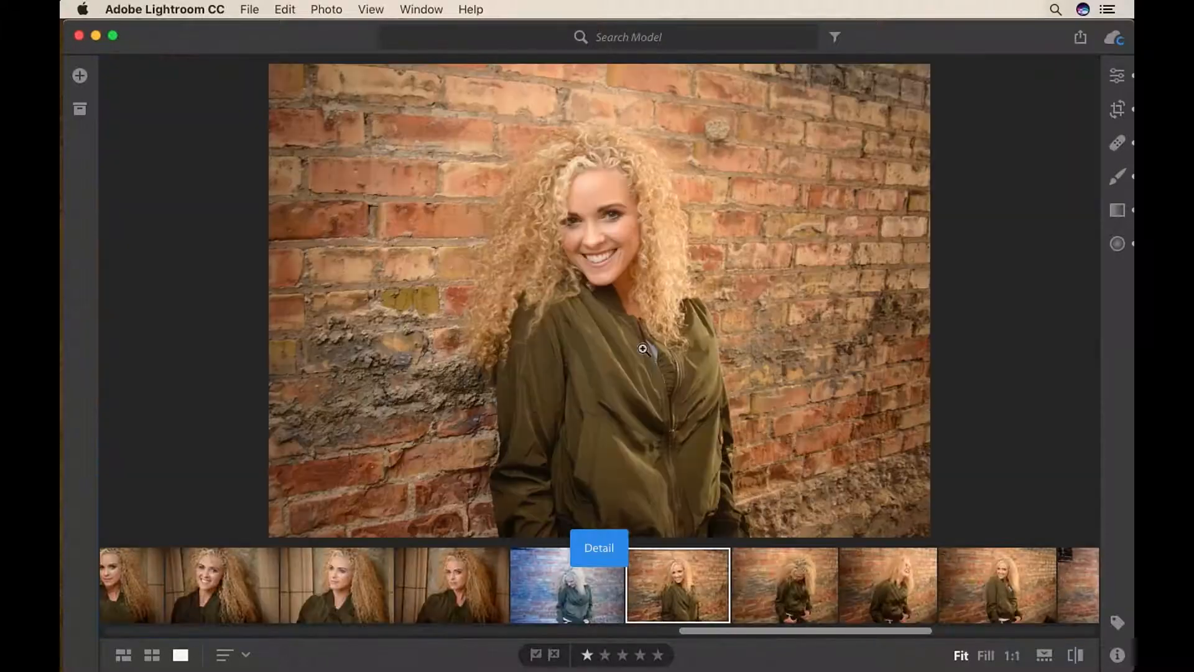
{"action": "left_click", "coordinate": [1117, 75]}
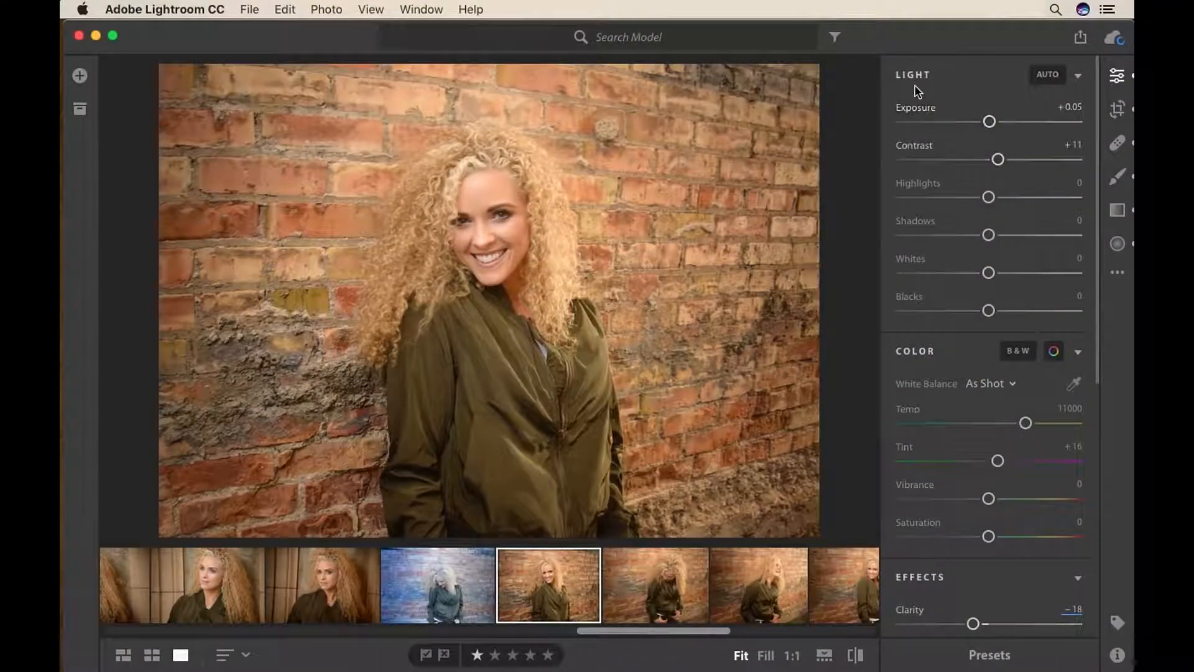
{"action": "scroll", "coordinate": [937, 410], "scroll_direction": "down", "scroll_amount": 10}
{"action": "left_click", "coordinate": [1117, 75]}
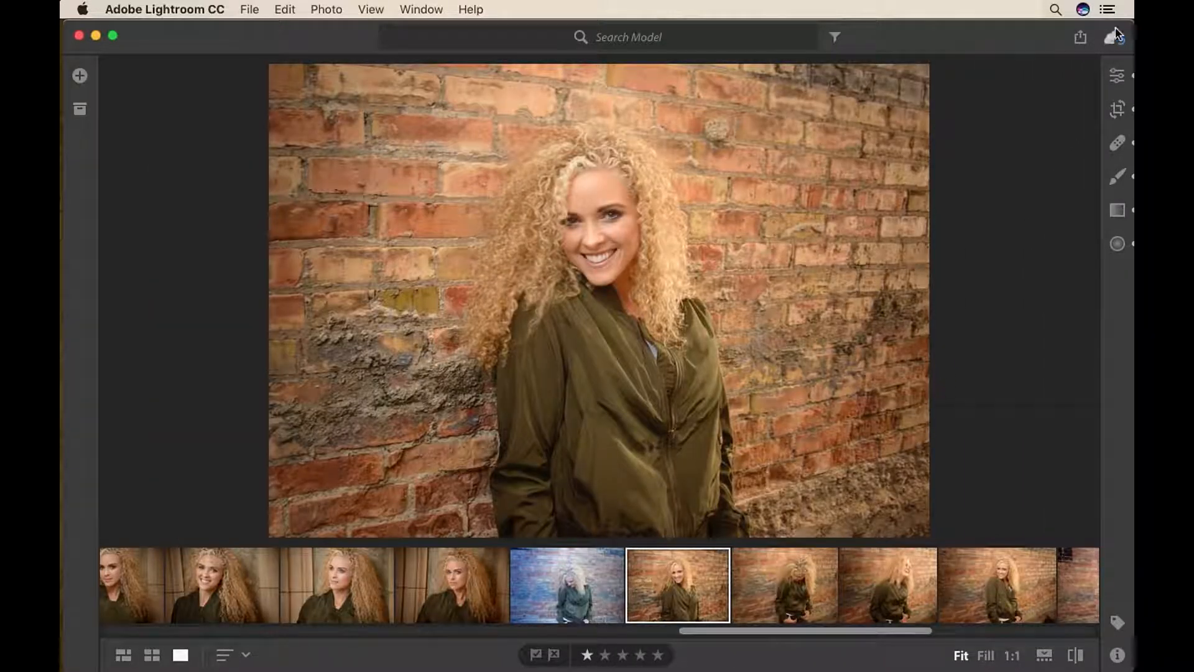
- Display the album list, and compare its names-only layout with the thumbnail layout
{"action": "left_click", "coordinate": [79, 110]}
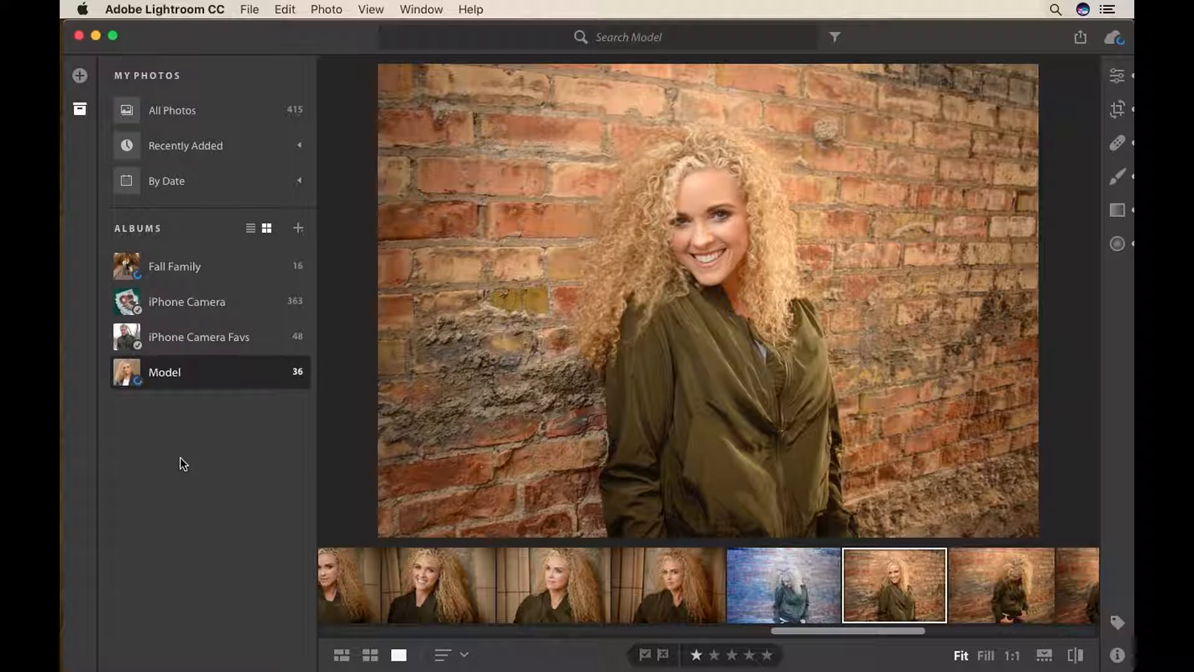
{"action": "left_click", "coordinate": [250, 229]}
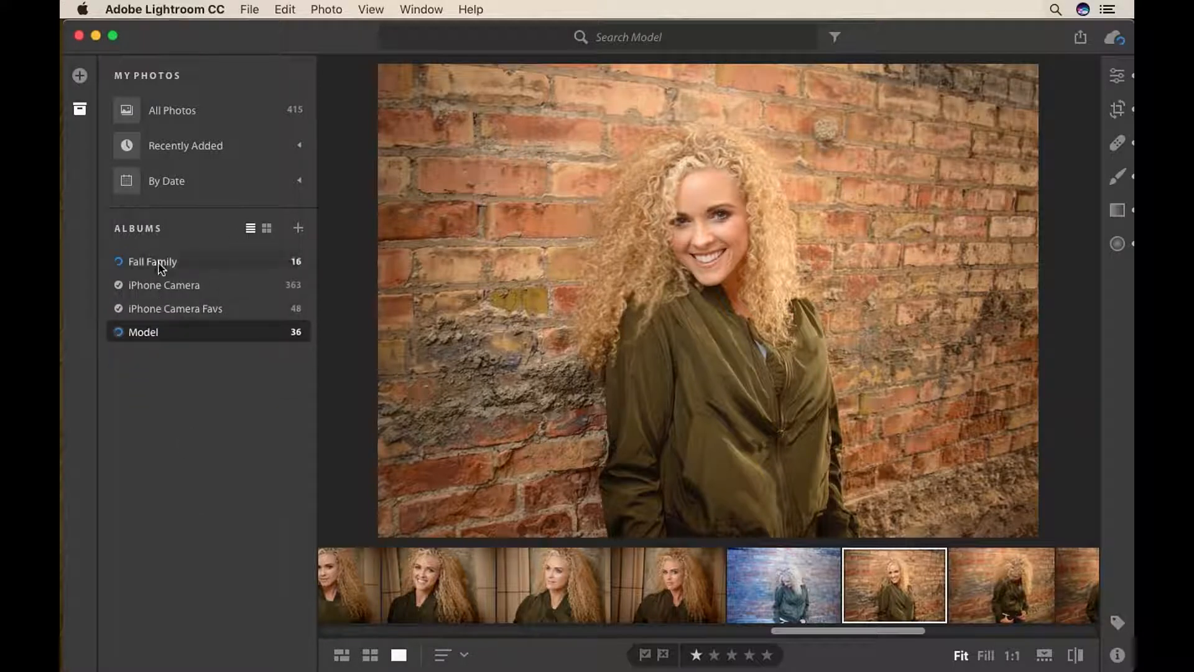
{"action": "left_click", "coordinate": [267, 228]}
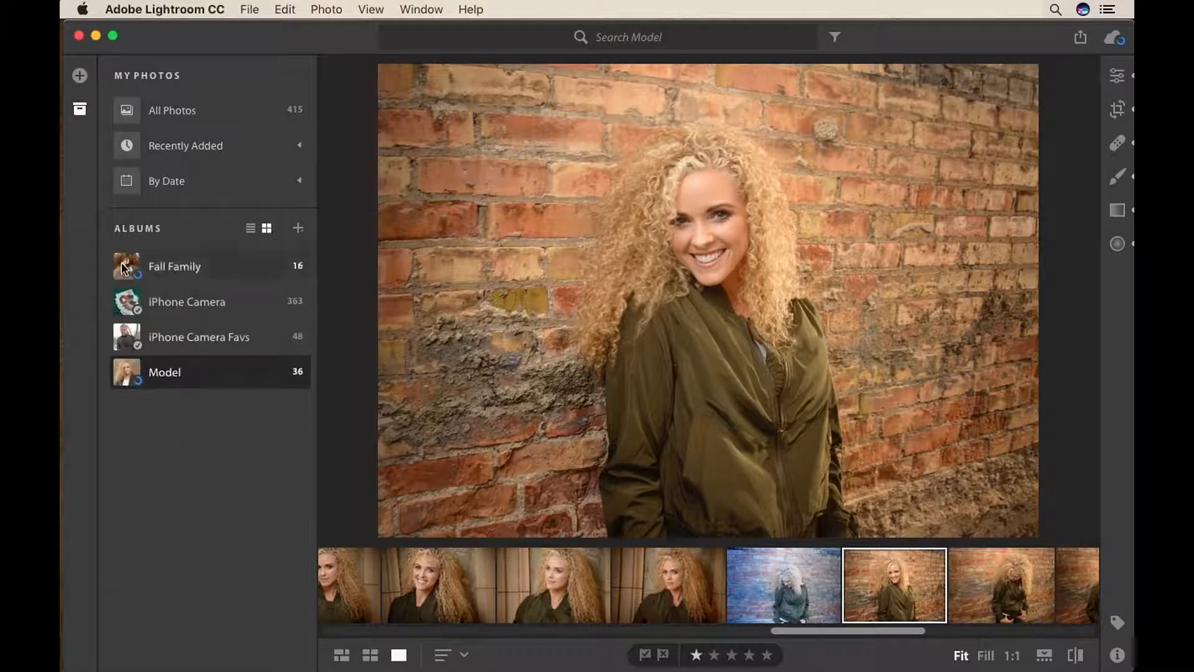
- Open the iPhone Camera Favs album, browse its first photos, and give the concert photo with the row of guitars a one-star rating
{"action": "left_click", "coordinate": [199, 337]}
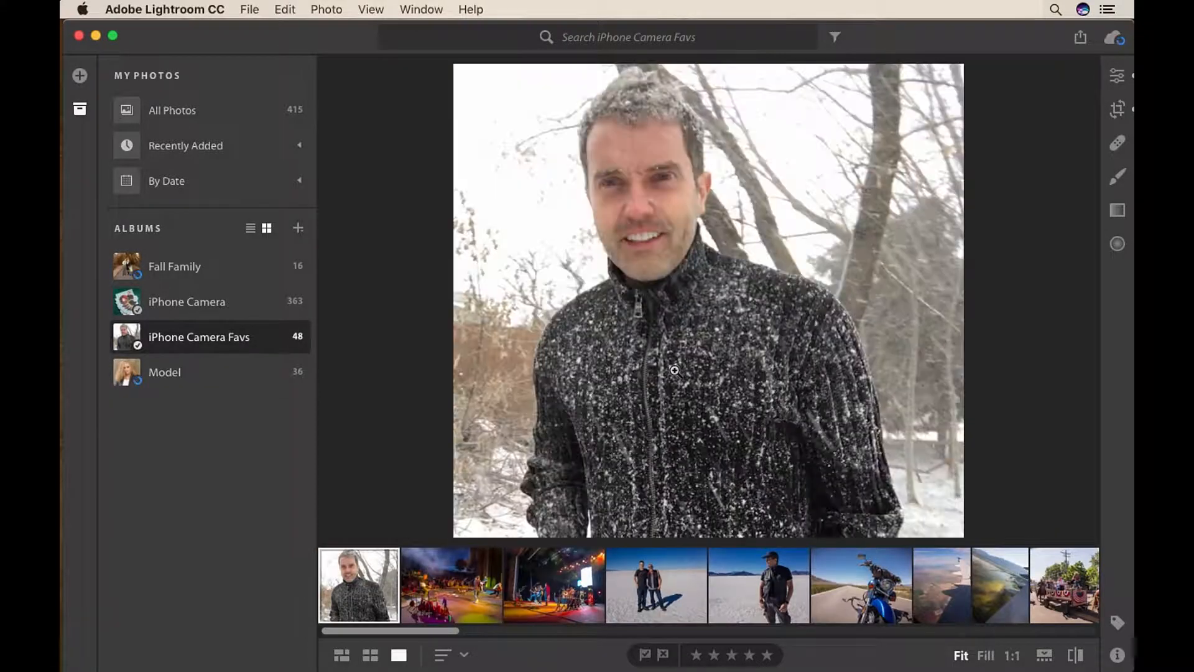
{"action": "key", "text": "Right"}
{"action": "key", "text": "Right"}
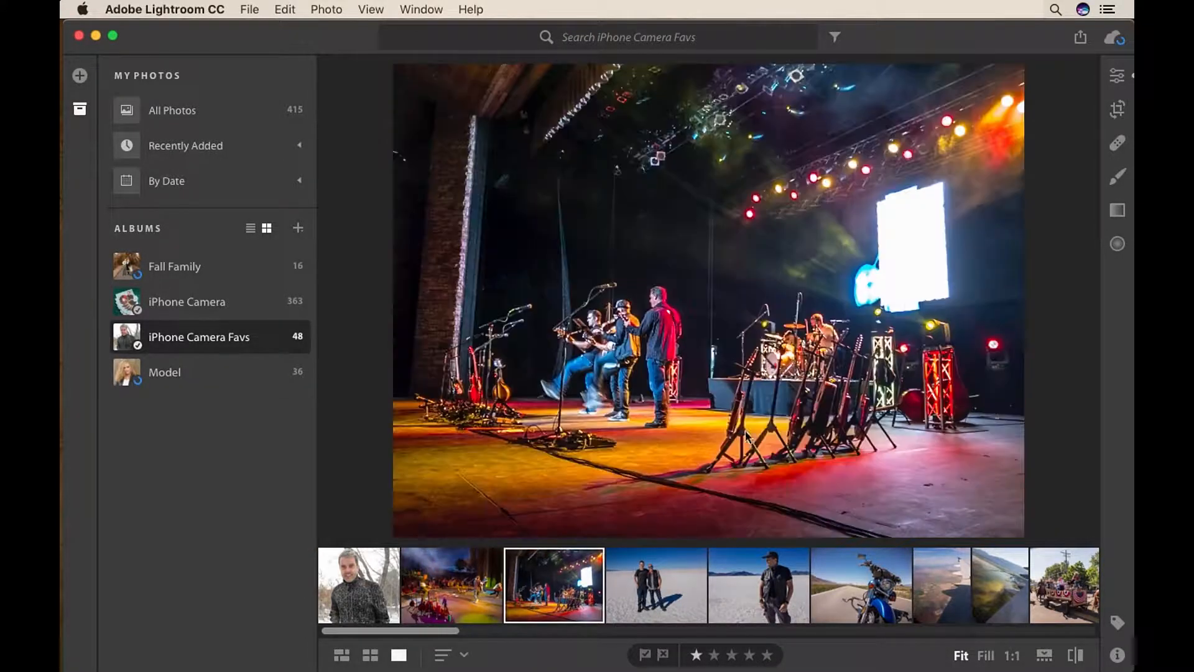
{"action": "key", "text": "Right"}
{"action": "key", "text": "Right"}
{"action": "left_click", "coordinate": [457, 593]}
{"action": "key", "text": "1"}
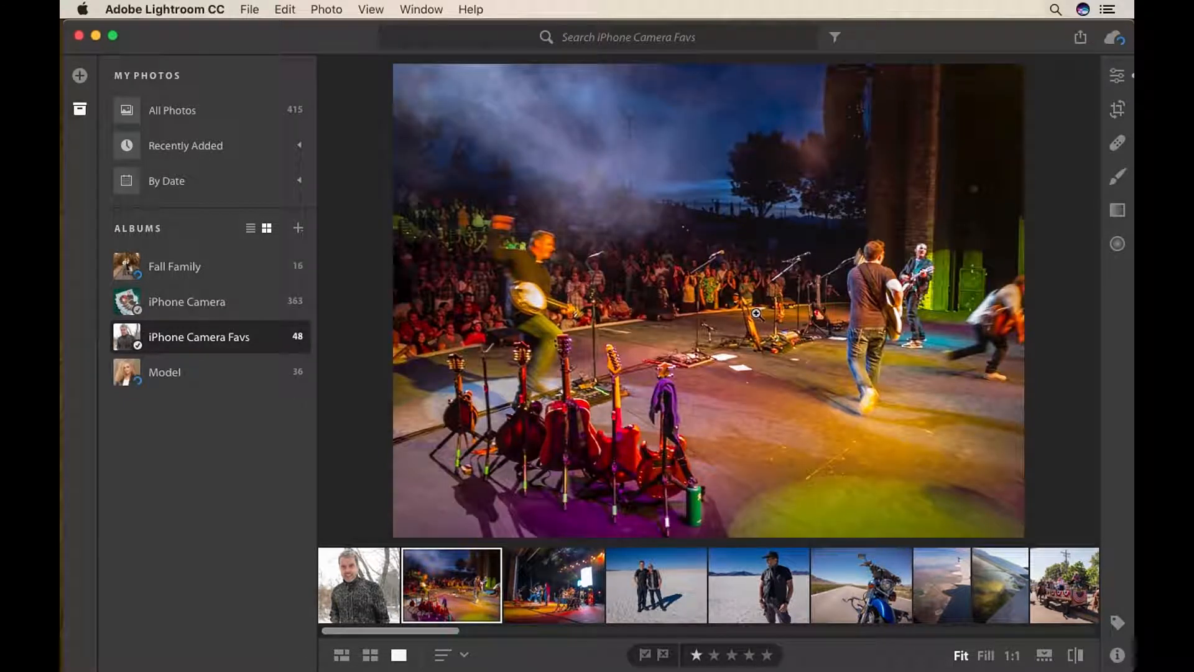
- Reset the concert photo's Highlights and Shadows, and set Shadows to +73 and Highlights to -72
{"action": "left_click", "coordinate": [1117, 75]}
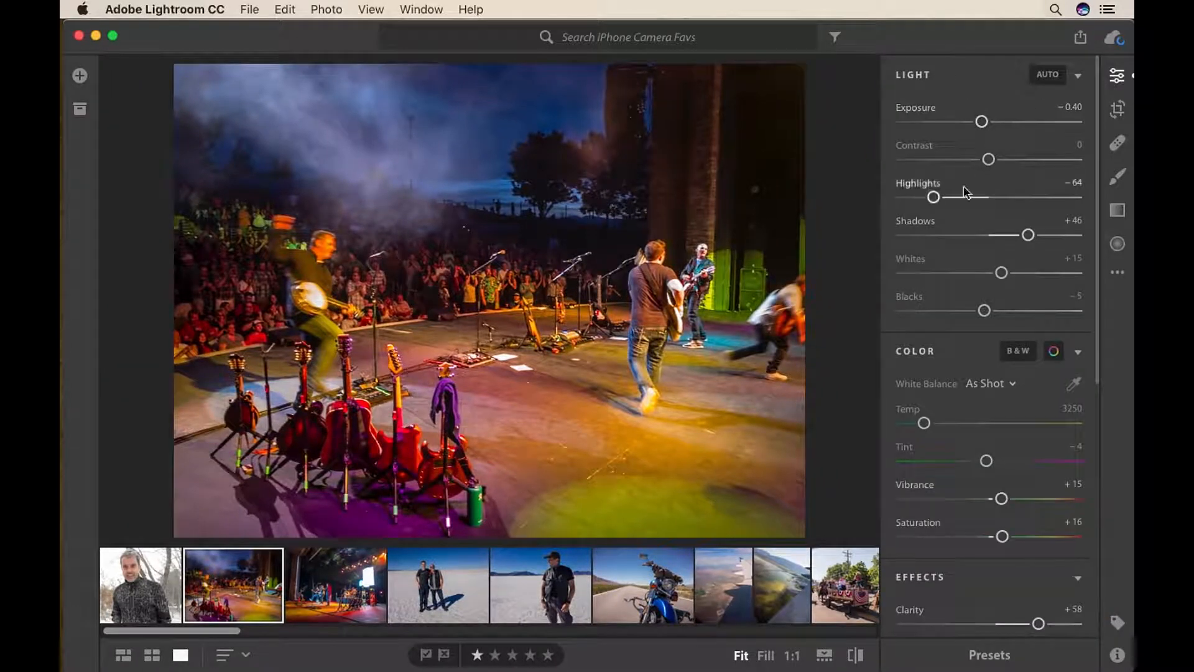
{"action": "left_click", "coordinate": [922, 185]}
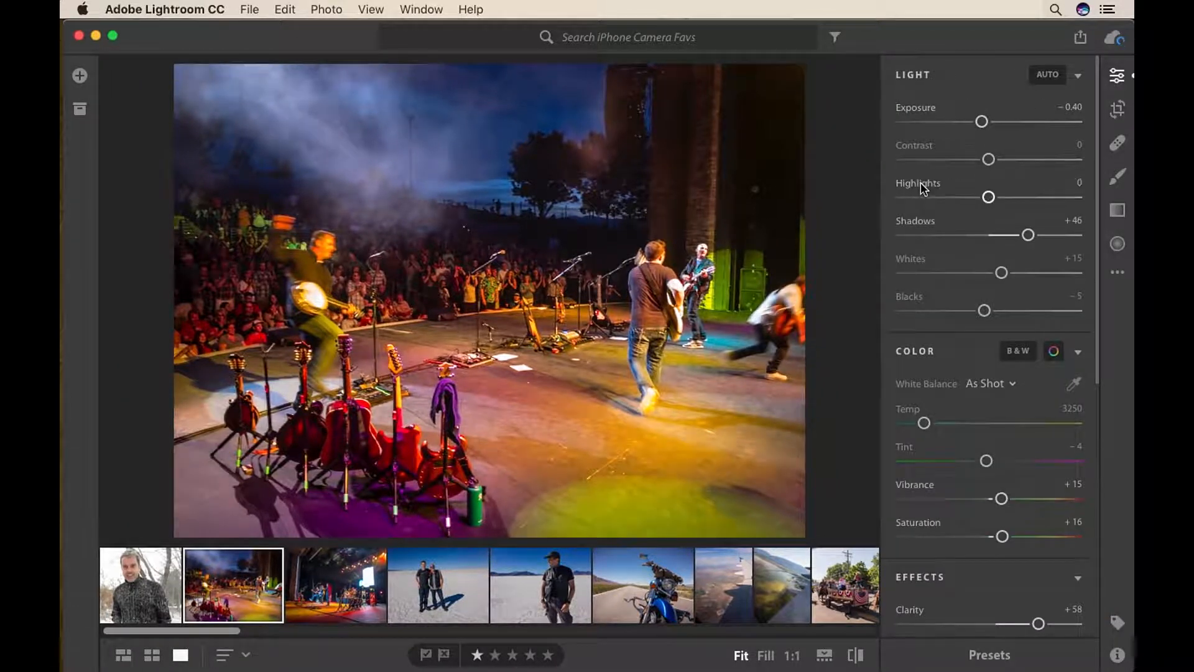
{"action": "left_click", "coordinate": [925, 223]}
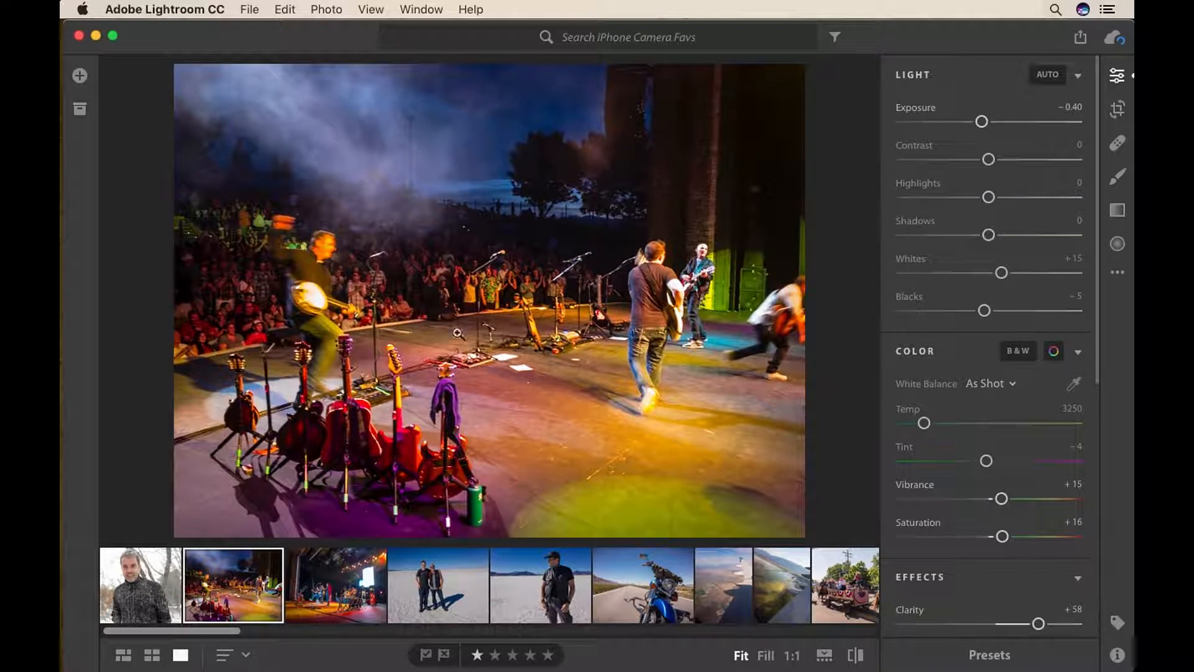
{"action": "left_click_drag", "start_coordinate": [988, 234], "coordinate": [1051, 235]}
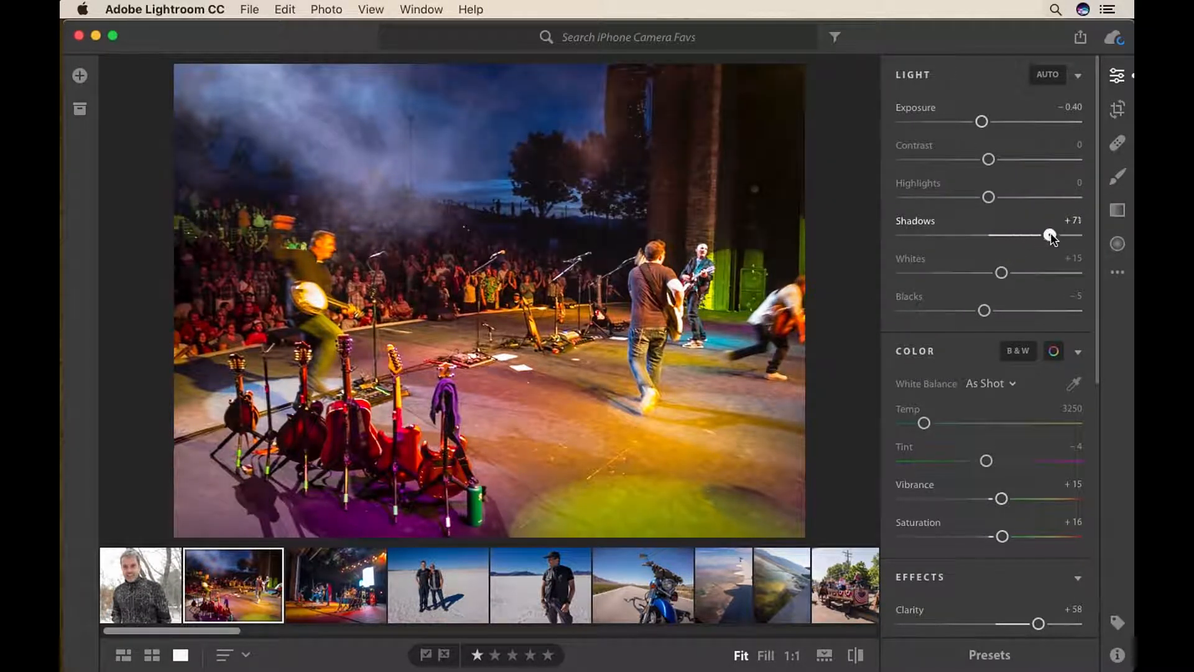
{"action": "left_click_drag", "start_coordinate": [988, 197], "coordinate": [926, 200]}
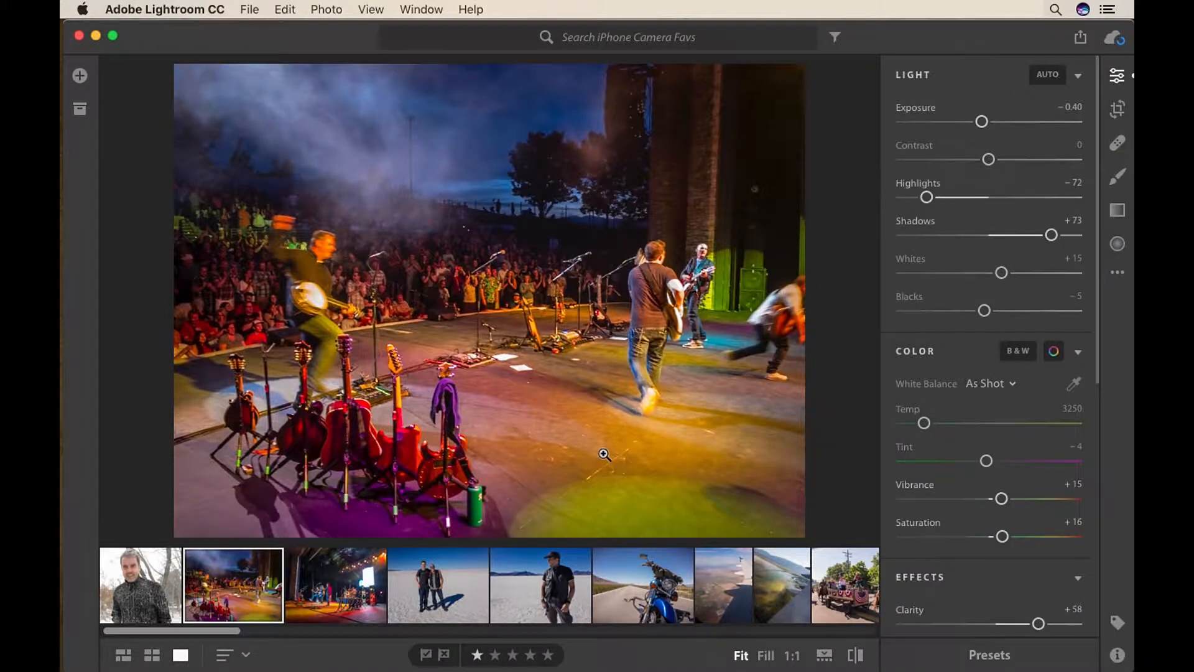
- Browse the album's photo grid, and open the photo of the woman holding a crying baby beside the roses
{"action": "key", "text": "g"}
{"action": "scroll", "coordinate": [622, 329], "scroll_direction": "down", "scroll_amount": 20}
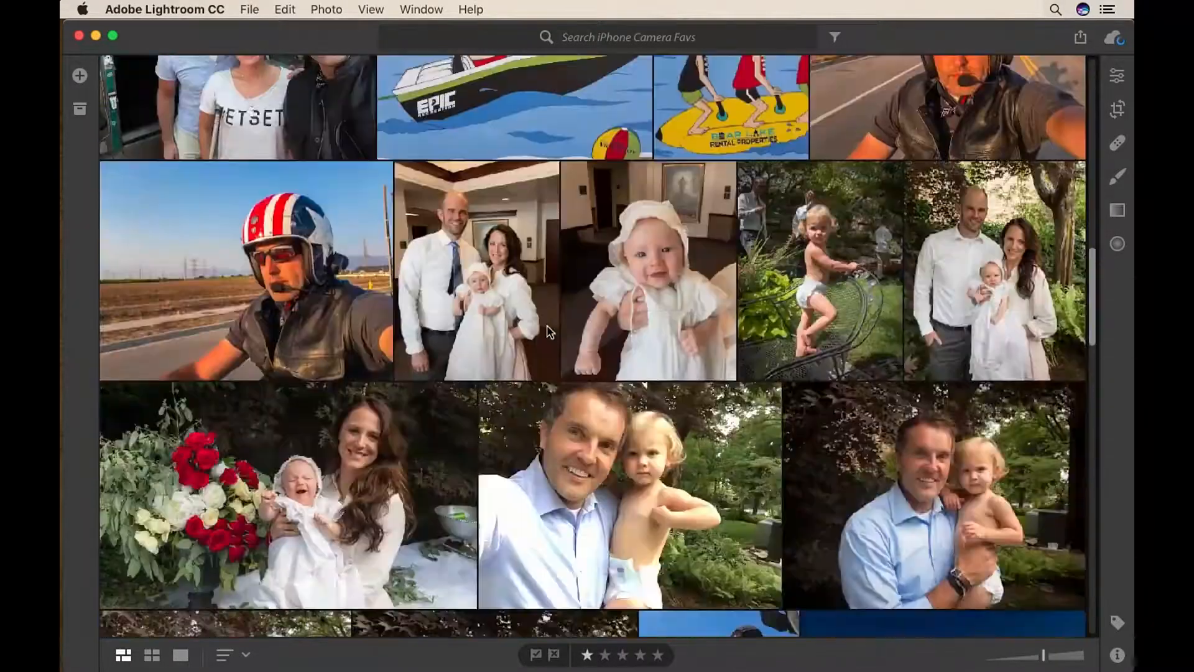
{"action": "scroll", "coordinate": [547, 326], "scroll_direction": "down", "scroll_amount": 15}
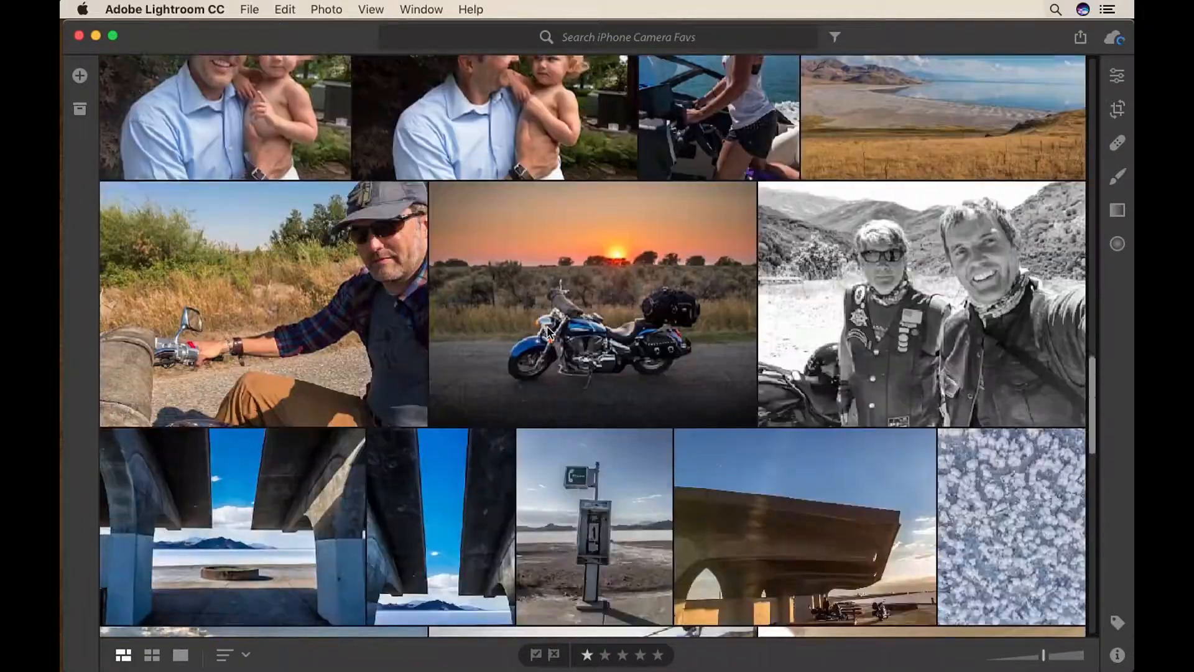
{"action": "scroll", "coordinate": [547, 326], "scroll_direction": "down", "scroll_amount": 3}
{"action": "scroll", "coordinate": [547, 326], "scroll_direction": "up", "scroll_amount": 15}
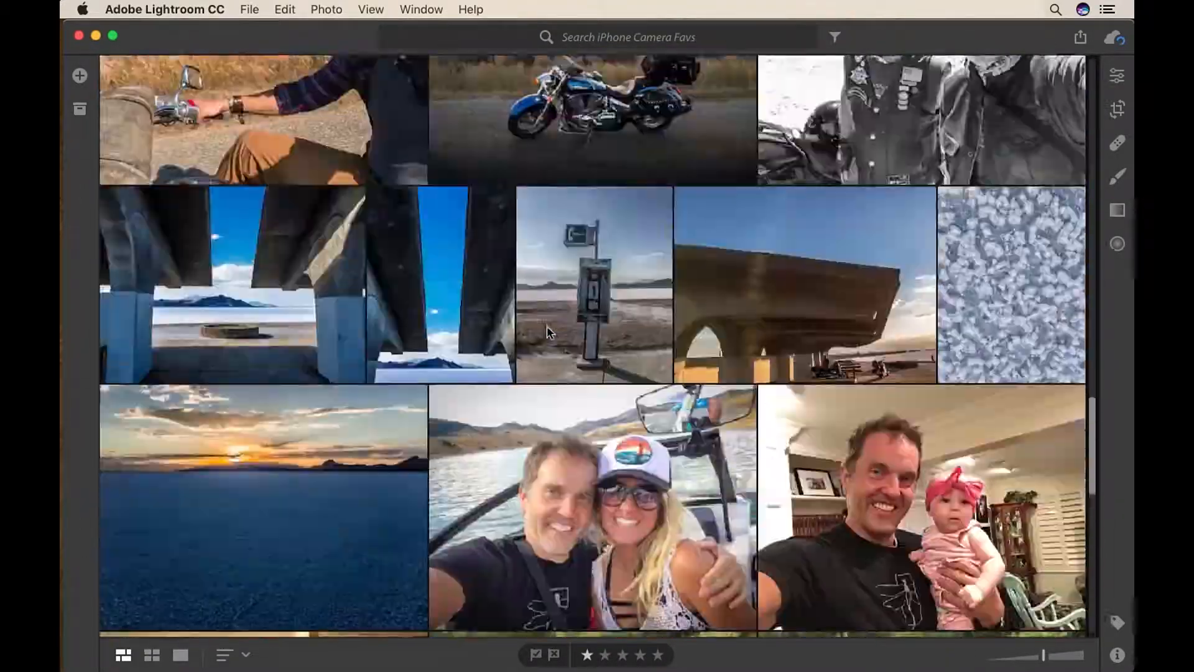
{"action": "scroll", "coordinate": [546, 326], "scroll_direction": "up", "scroll_amount": 3}
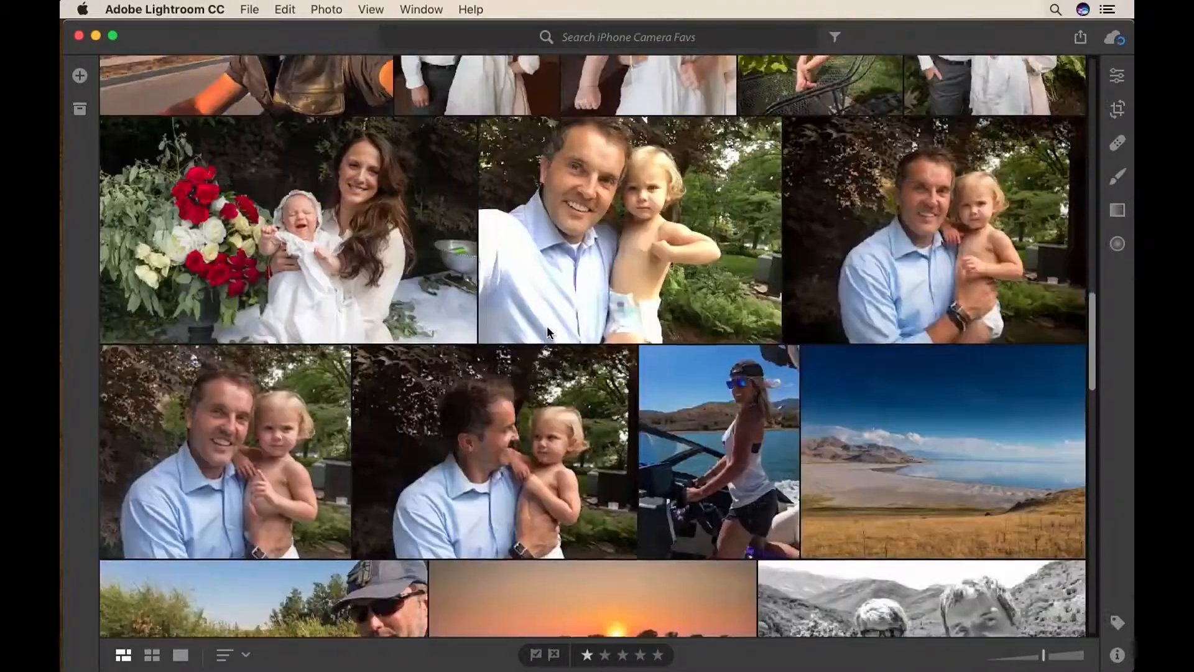
{"action": "double_click", "coordinate": [277, 225]}
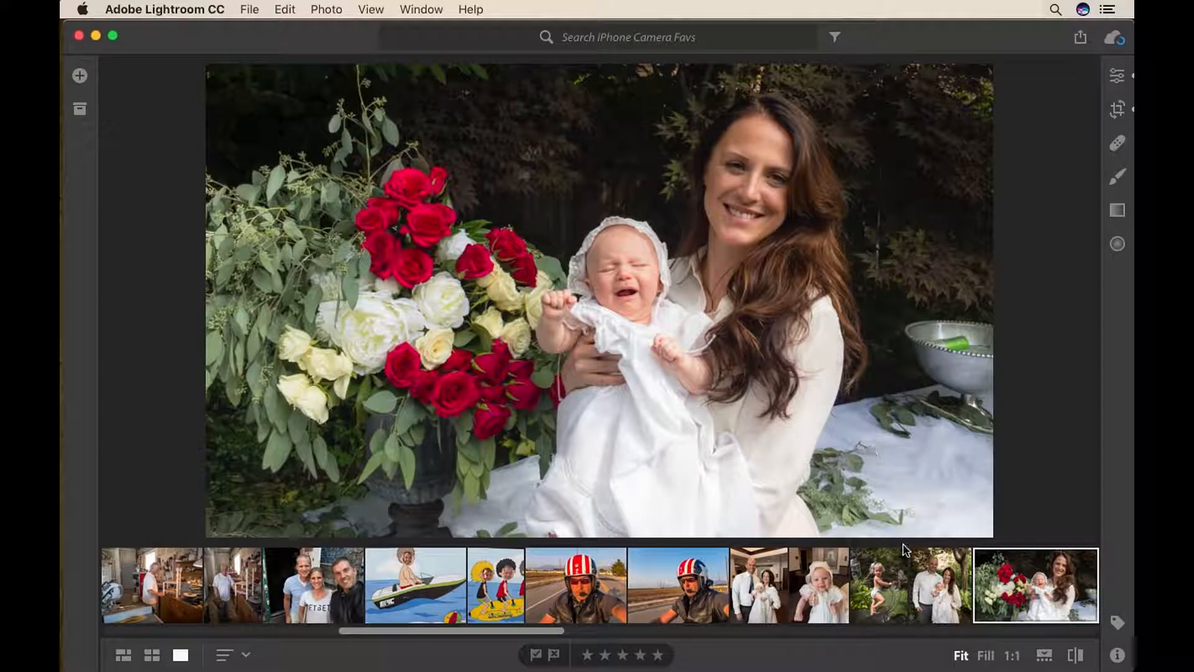
{"action": "left_click", "coordinate": [940, 579]}
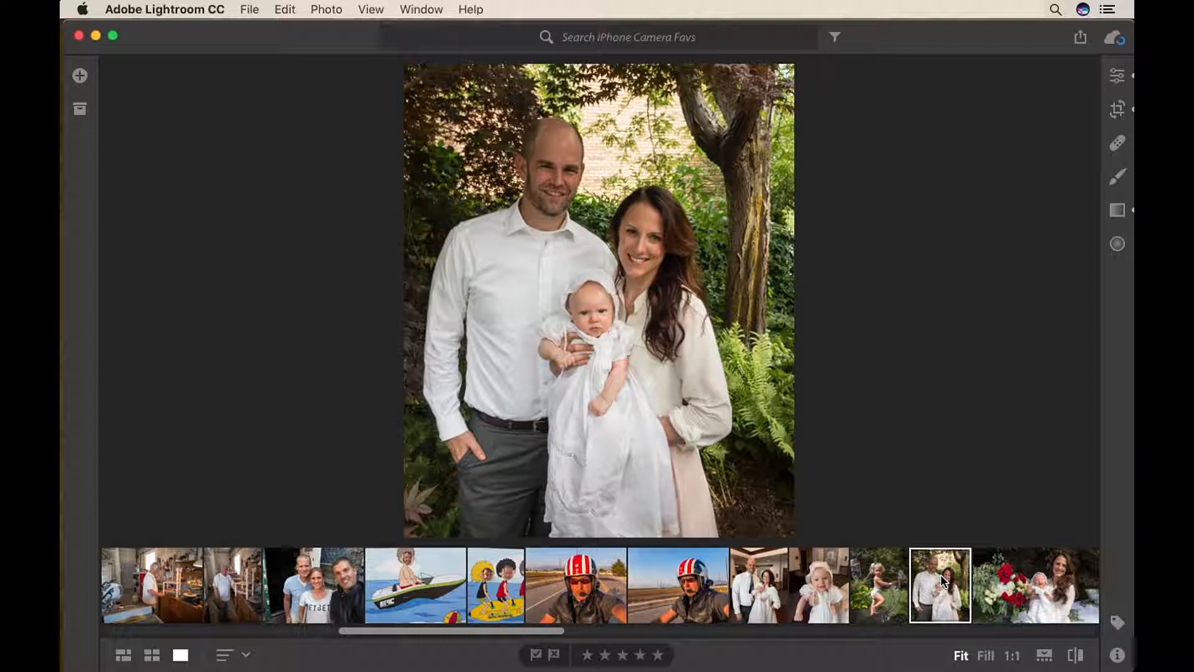
{"action": "left_click", "coordinate": [1017, 576]}
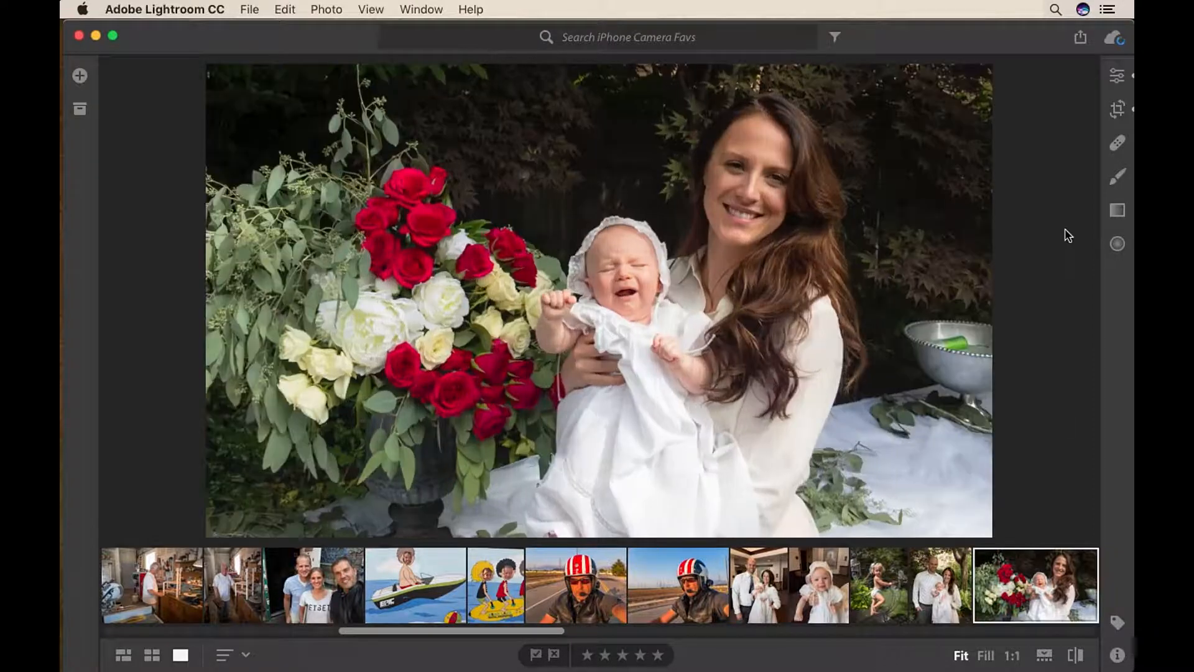
- Reset the Highlights and Shadows of the woman and baby photo, and set Highlights to -32 and Shadows to +41
{"action": "left_click", "coordinate": [1117, 75]}
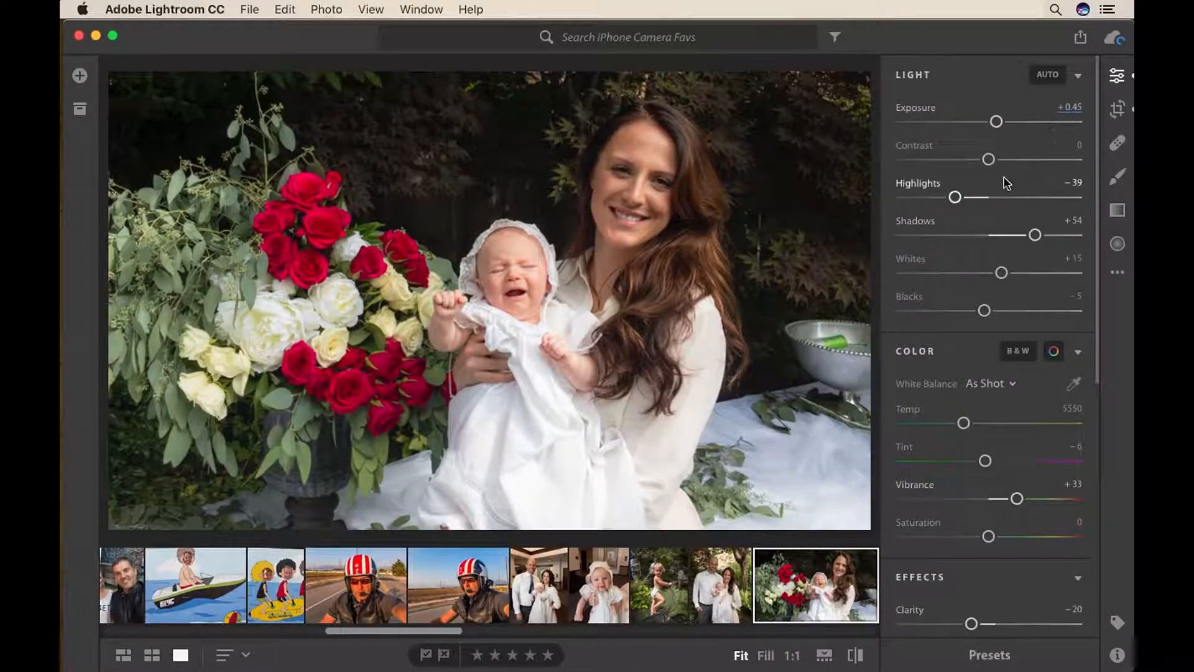
{"action": "double_click", "coordinate": [919, 183]}
{"action": "double_click", "coordinate": [922, 222]}
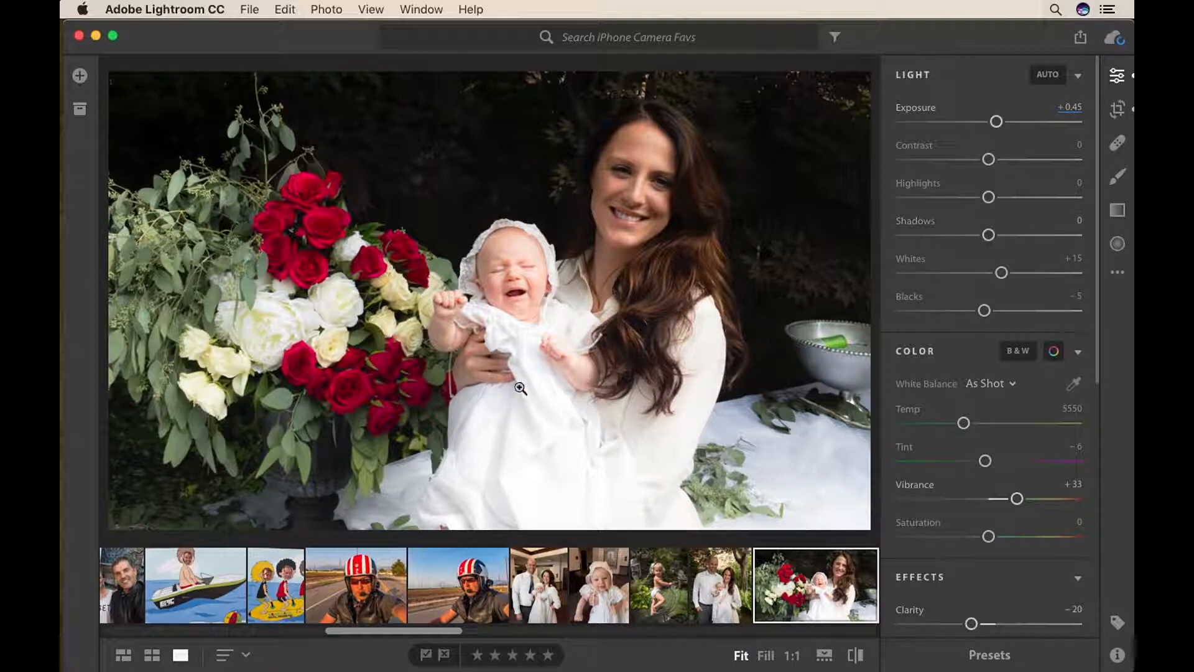
{"action": "left_click", "coordinate": [943, 197]}
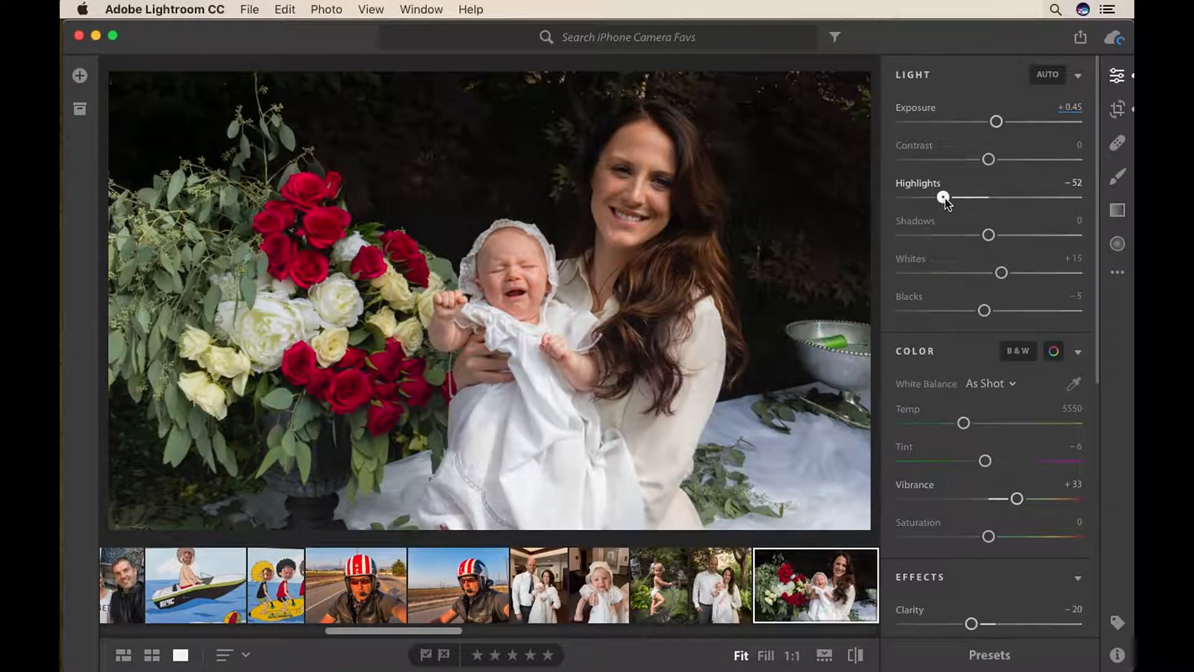
{"action": "left_click_drag", "start_coordinate": [943, 197], "coordinate": [961, 198]}
{"action": "left_click_drag", "start_coordinate": [988, 235], "coordinate": [1024, 234]}
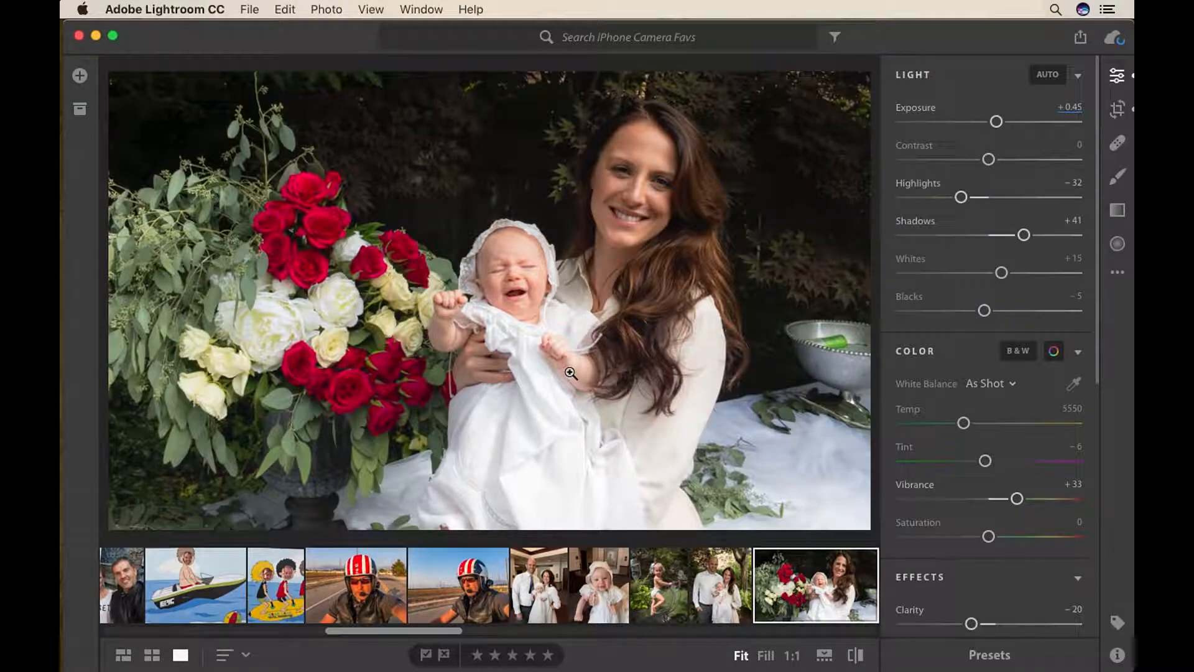
- View the Model album, open the Fall Family album, and select a photo of the family standing on the leaf-strewn road
{"action": "left_click", "coordinate": [80, 109]}
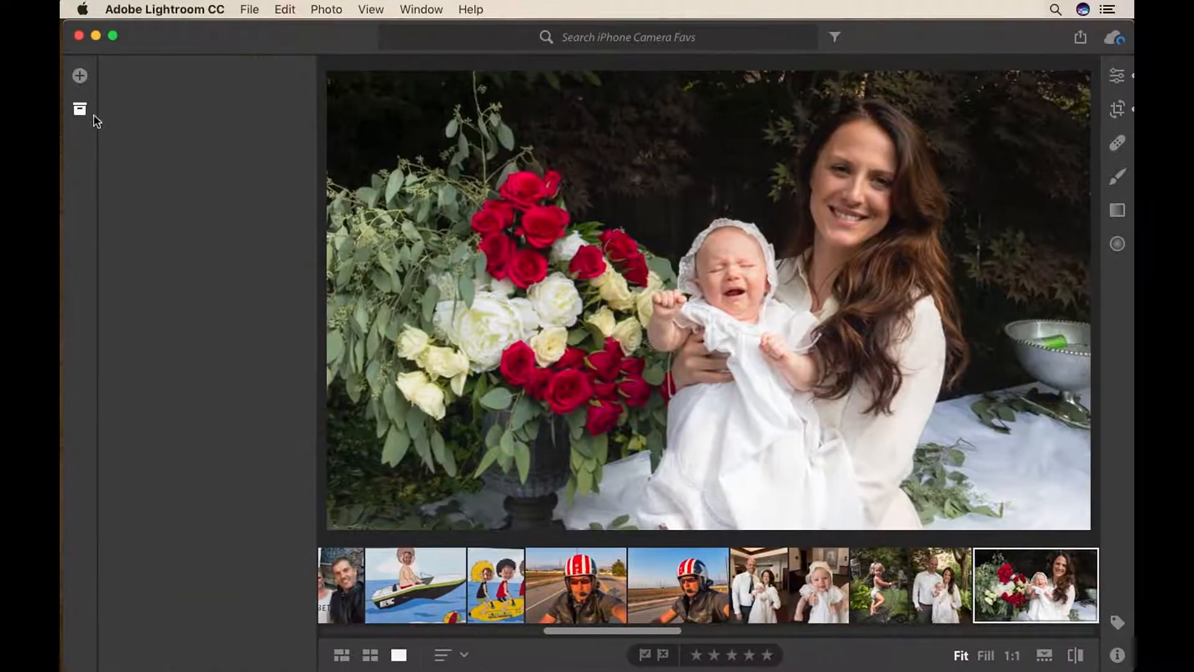
{"action": "left_click", "coordinate": [165, 372]}
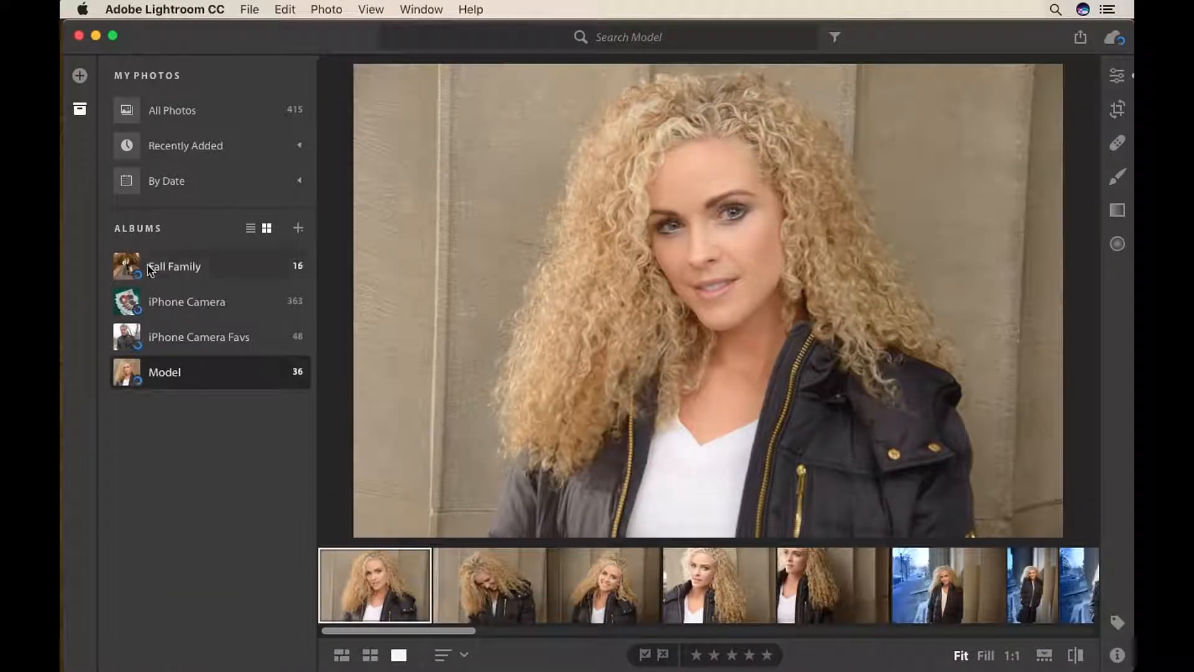
{"action": "left_click", "coordinate": [150, 267]}
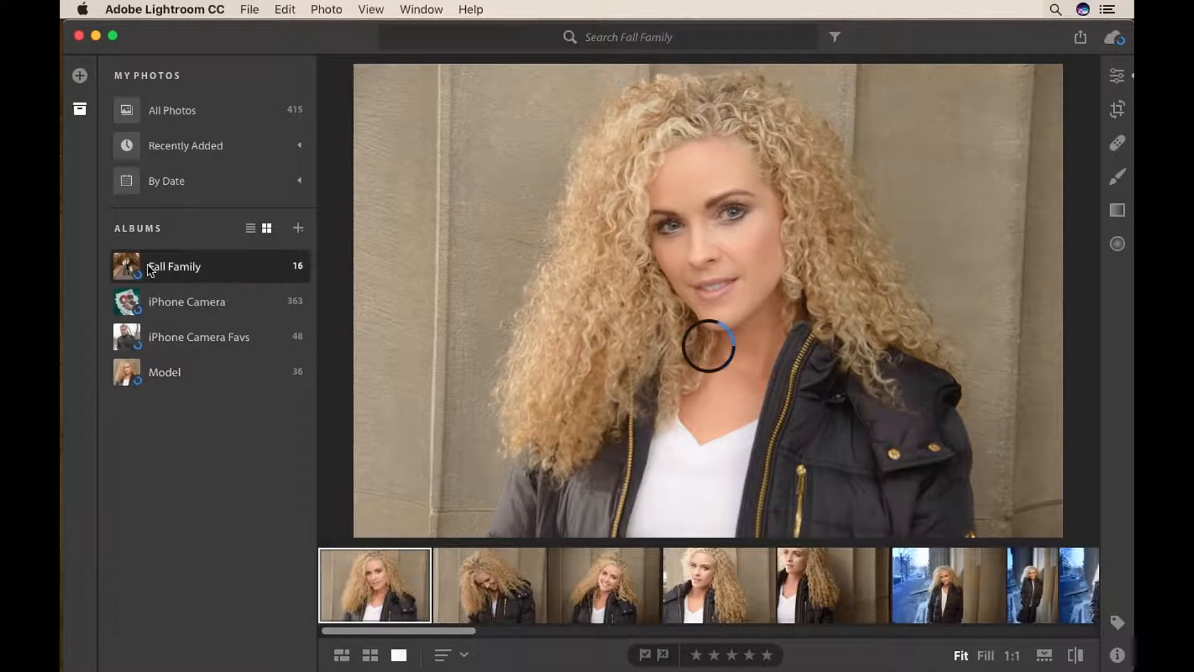
{"action": "scroll", "coordinate": [498, 580], "scroll_direction": "right", "scroll_amount": 5}
{"action": "left_click", "coordinate": [504, 586]}
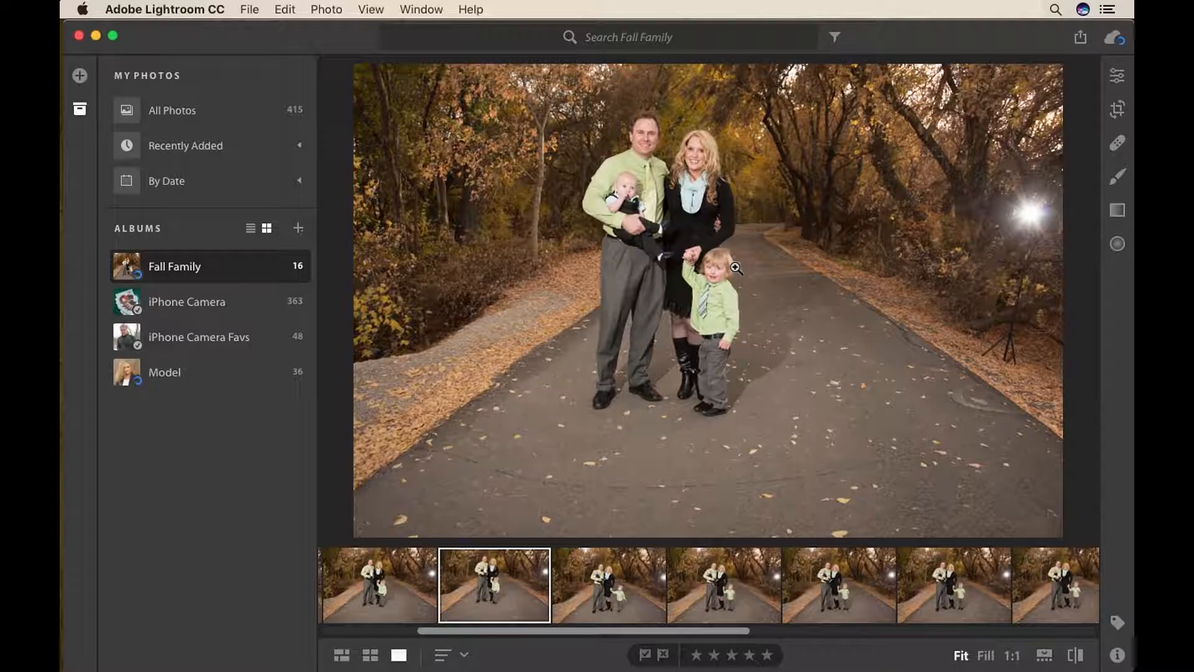
- Crop the family photo to exclude the light on the right and the lower foreground, and set Exposure to -0.47
{"action": "left_click", "coordinate": [1116, 79]}
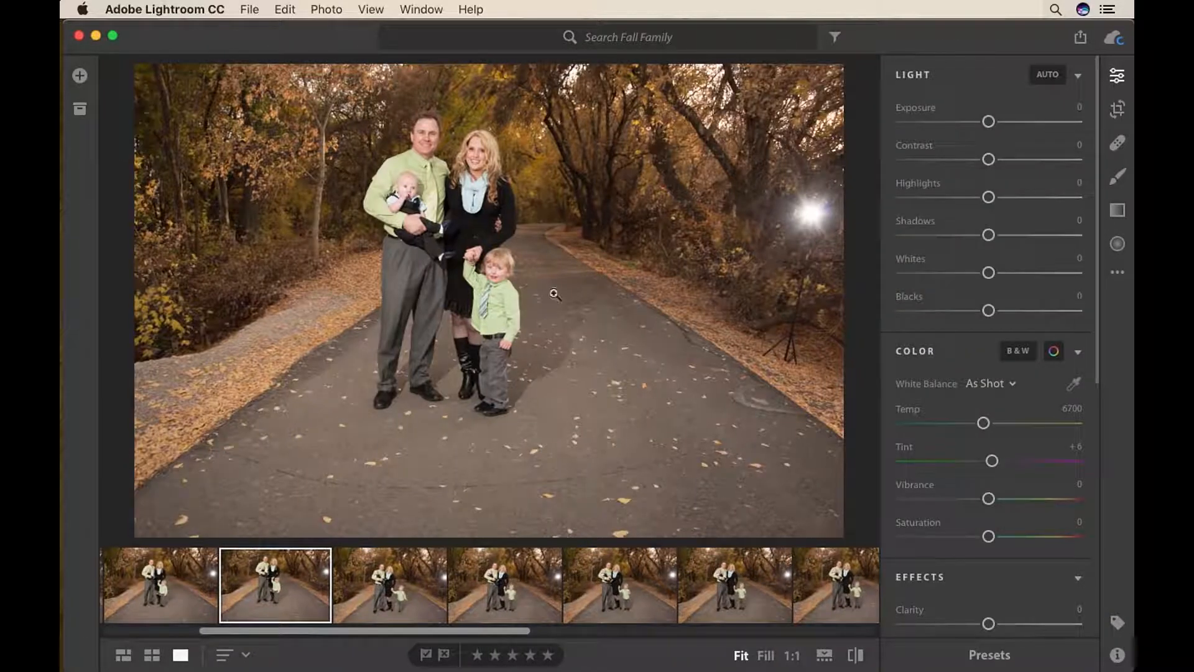
{"action": "left_click", "coordinate": [1117, 110]}
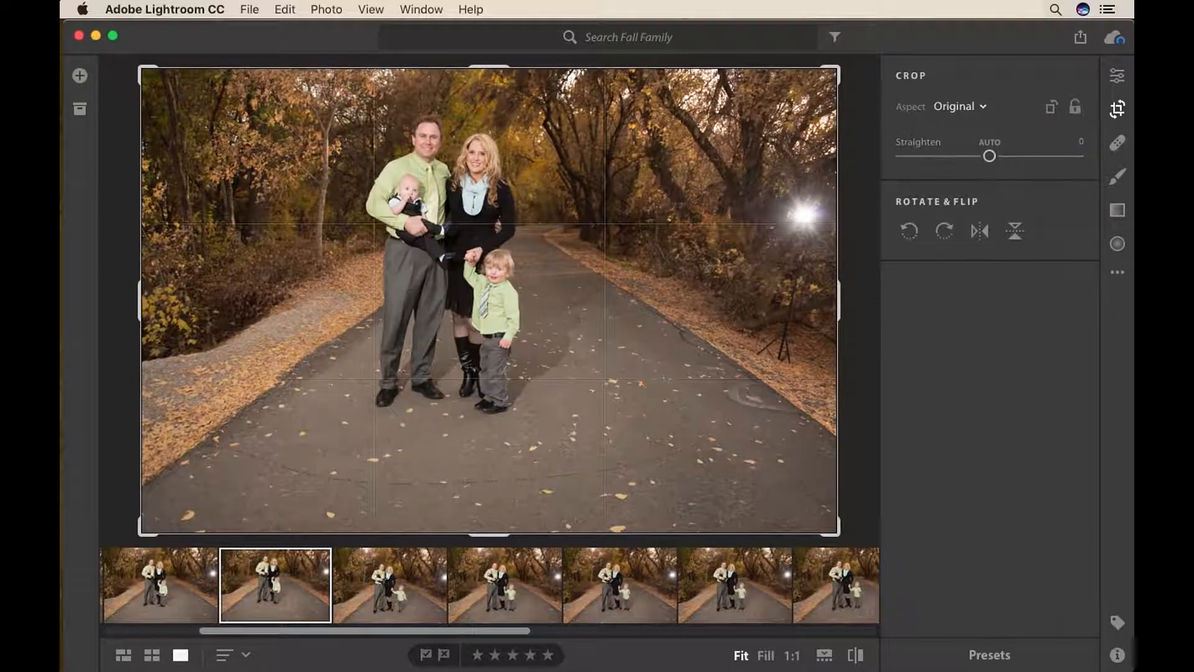
{"action": "left_click_drag", "start_coordinate": [838, 533], "coordinate": [798, 493]}
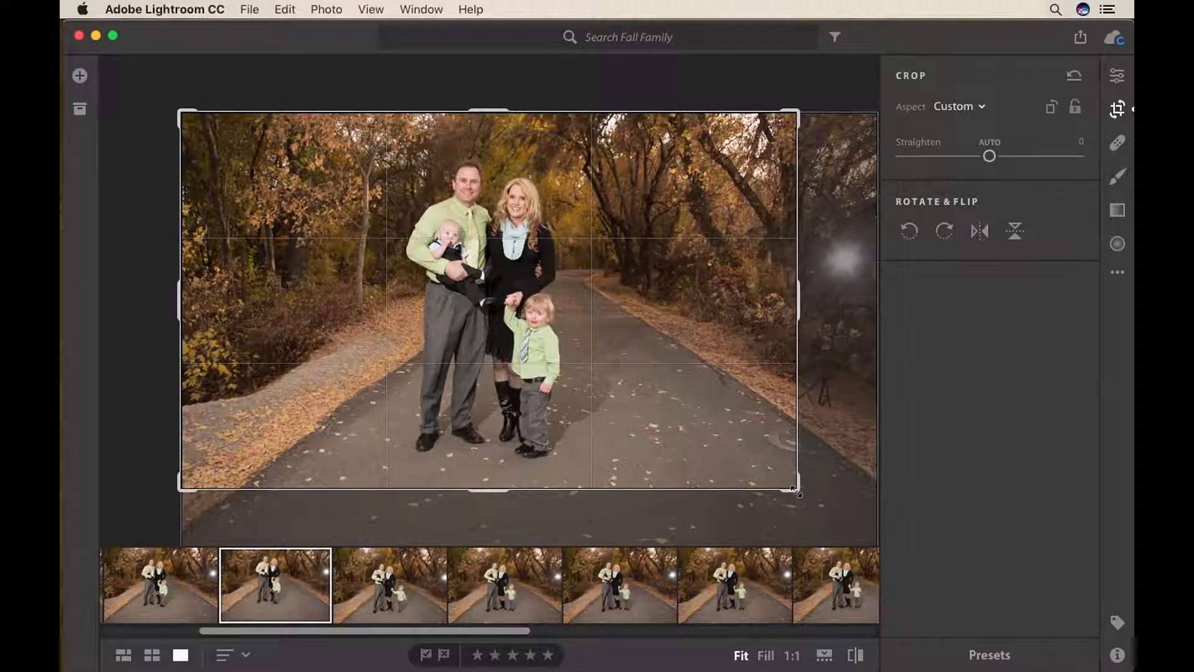
{"action": "left_click", "coordinate": [1116, 109]}
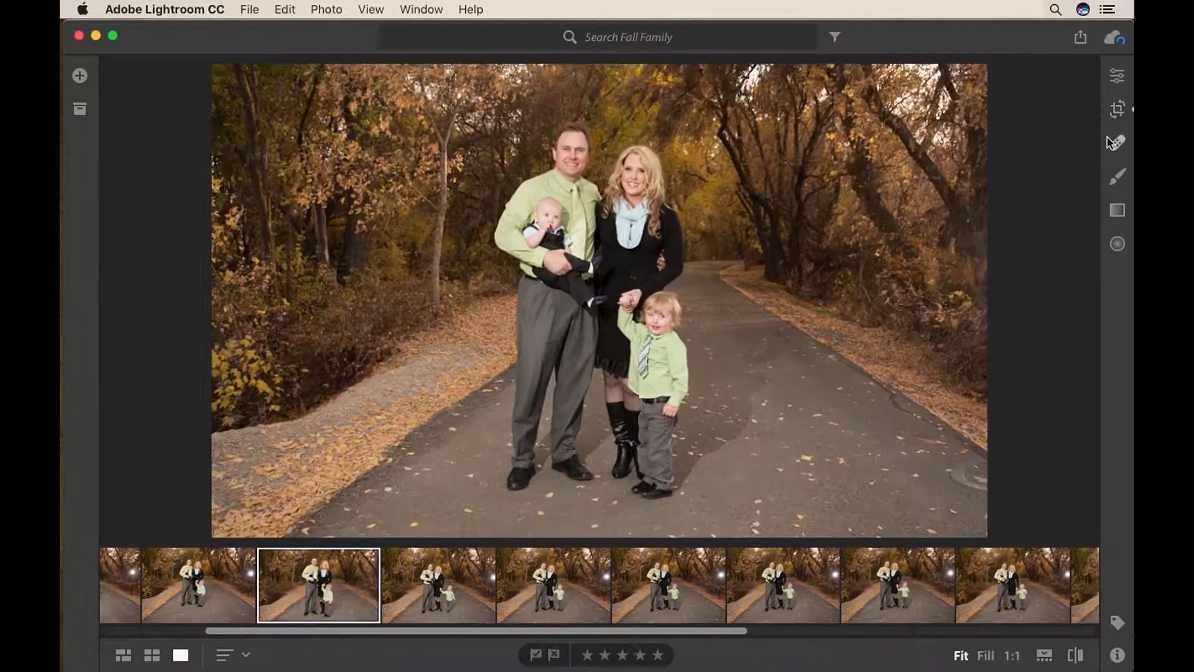
{"action": "left_click", "coordinate": [1118, 77]}
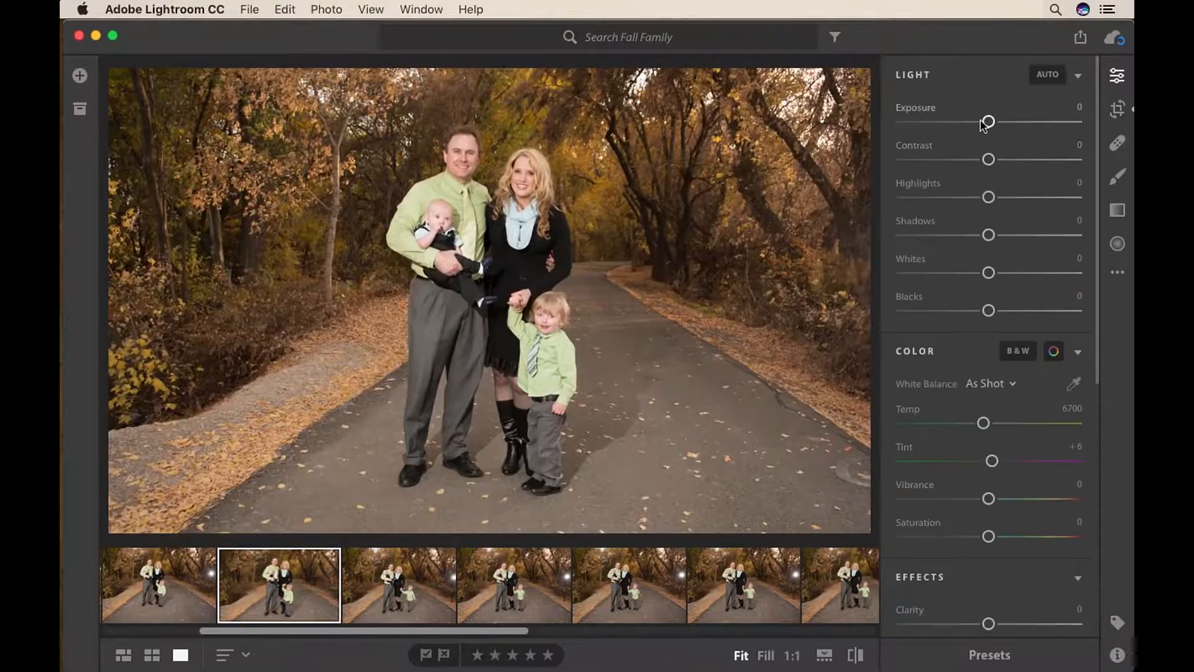
{"action": "left_click_drag", "start_coordinate": [989, 122], "coordinate": [979, 123]}
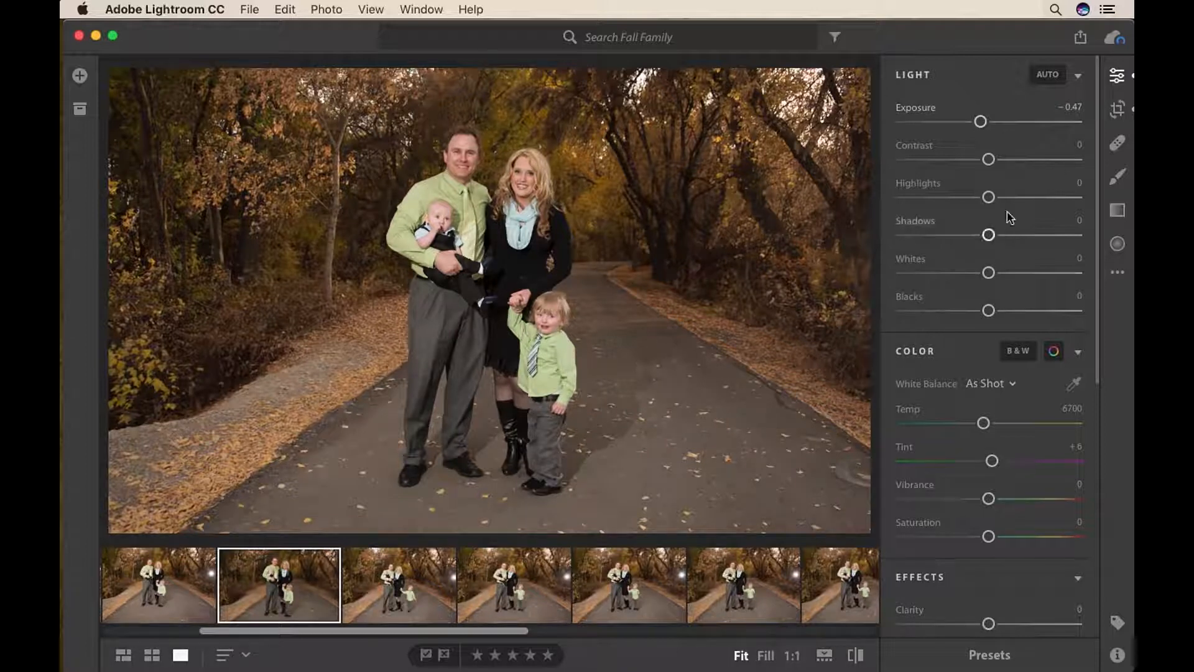
- Add a radial gradient centred on the family, reset its Clarity to 0, and set its Exposure to -1.07
{"action": "left_click", "coordinate": [1118, 244]}
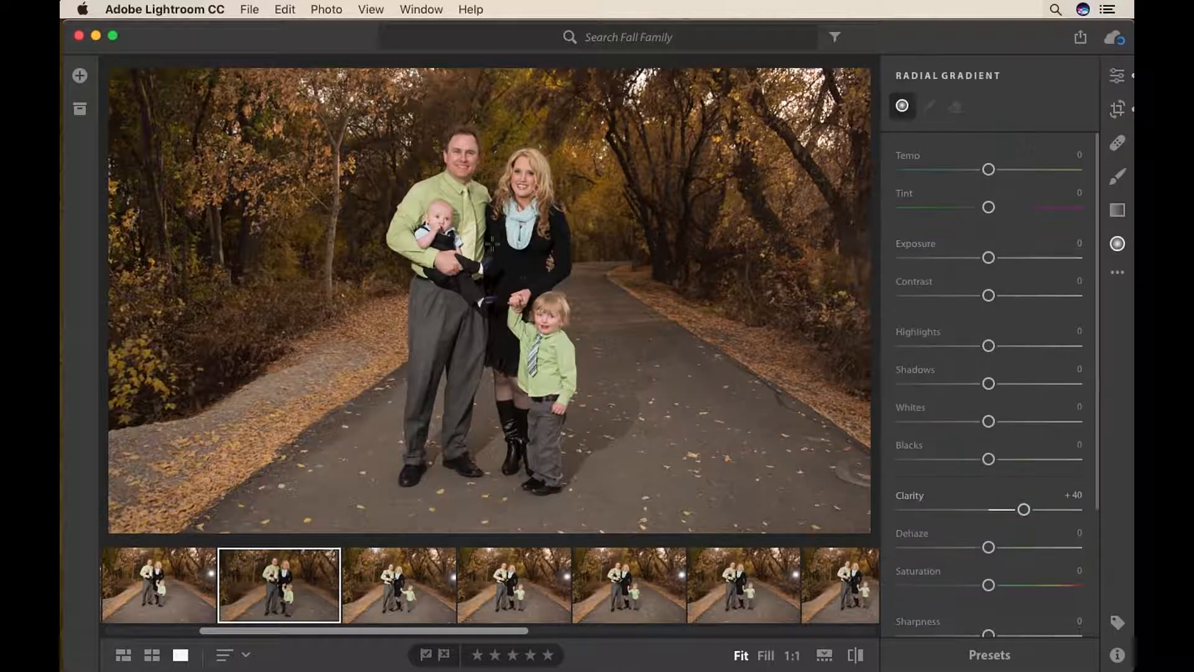
{"action": "left_click_drag", "start_coordinate": [477, 214], "coordinate": [669, 460]}
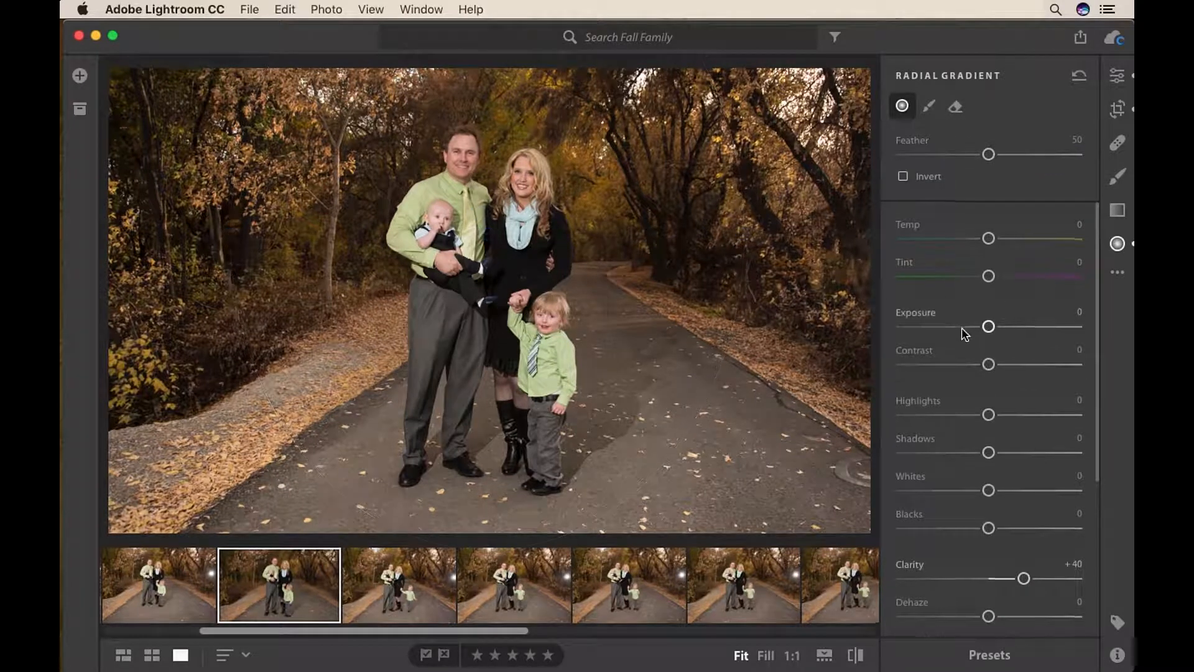
{"action": "scroll", "coordinate": [961, 328], "scroll_direction": "down", "scroll_amount": 1}
{"action": "double_click", "coordinate": [908, 550]}
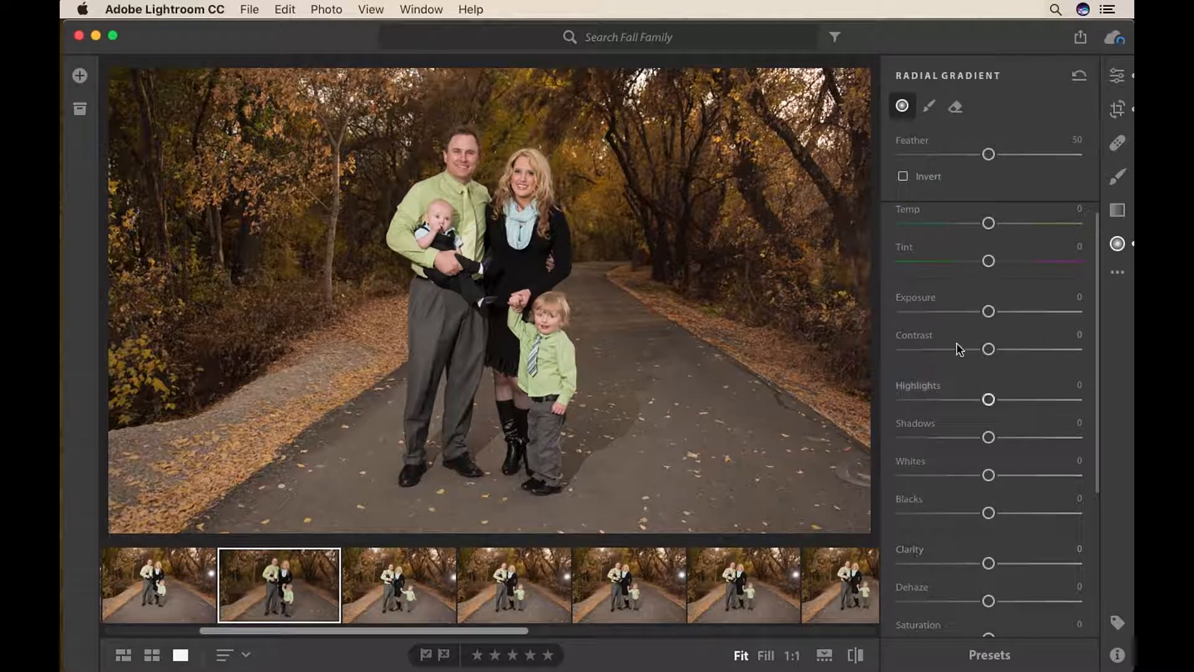
{"action": "left_click", "coordinate": [942, 311]}
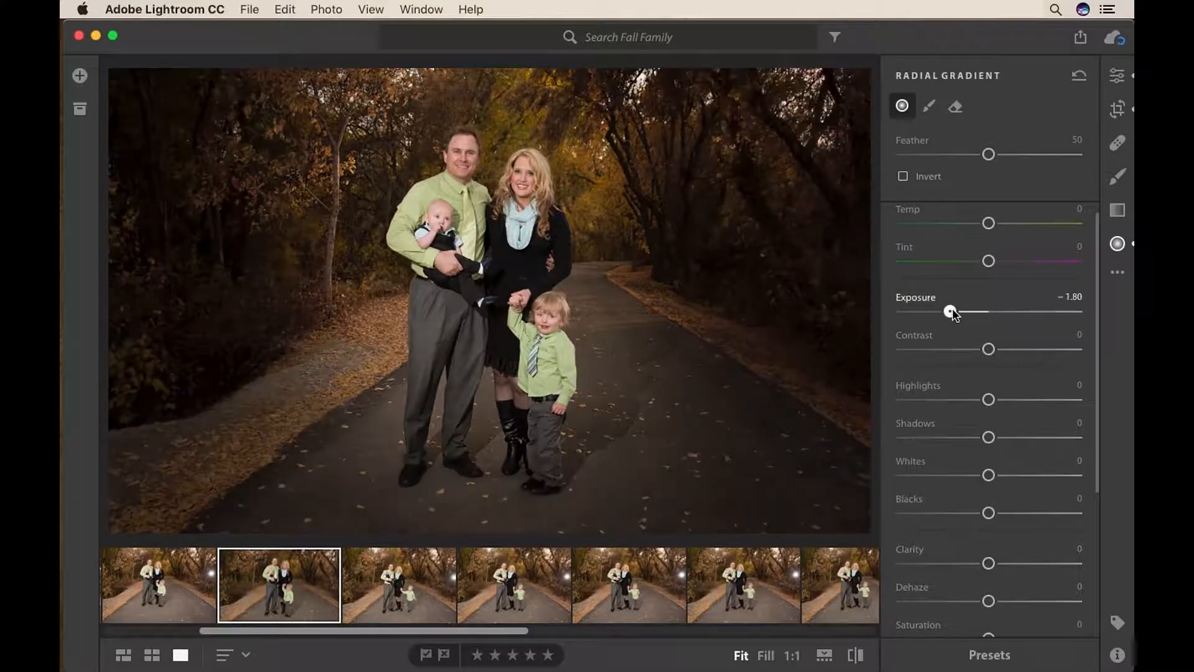
{"action": "left_click_drag", "start_coordinate": [953, 308], "coordinate": [965, 309]}
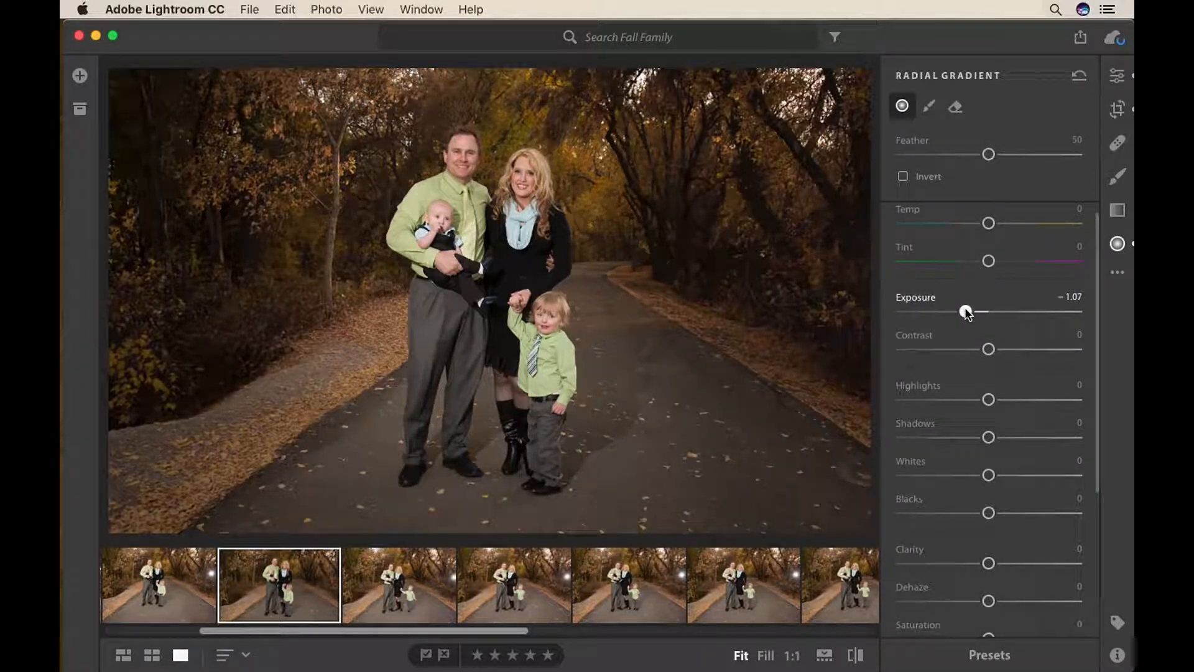
- Set the family photo's overall Shadows to +54, and inspect the result around the young child at 1:1 zoom
{"action": "left_click", "coordinate": [1117, 77]}
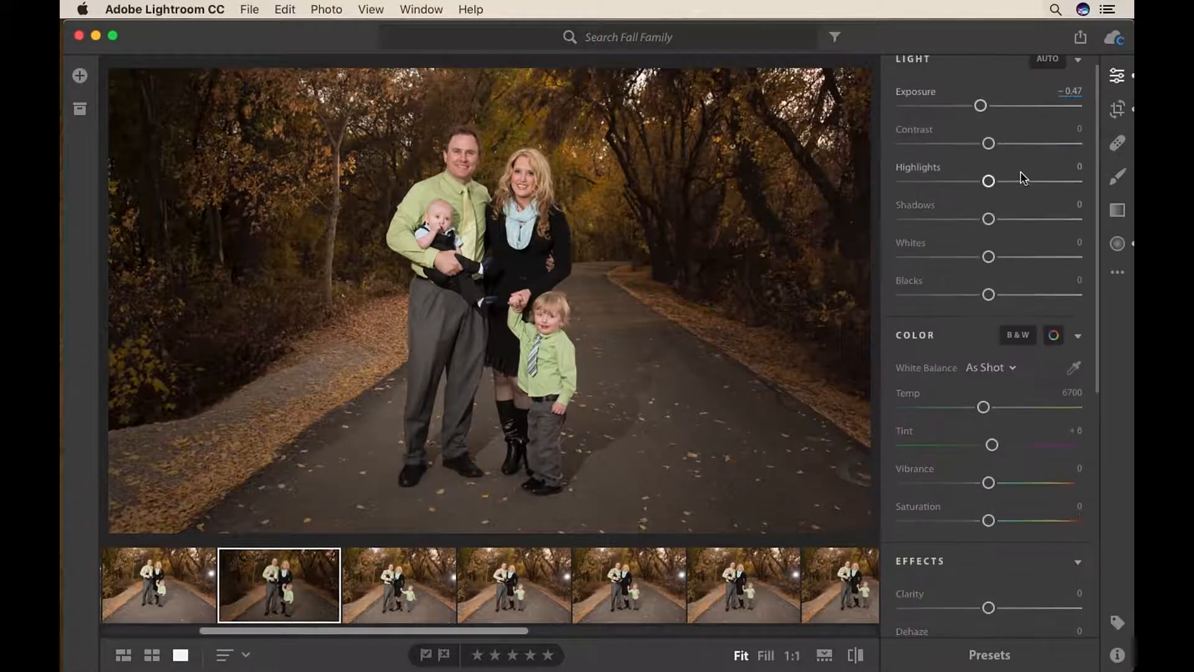
{"action": "left_click_drag", "start_coordinate": [1010, 226], "coordinate": [1034, 219]}
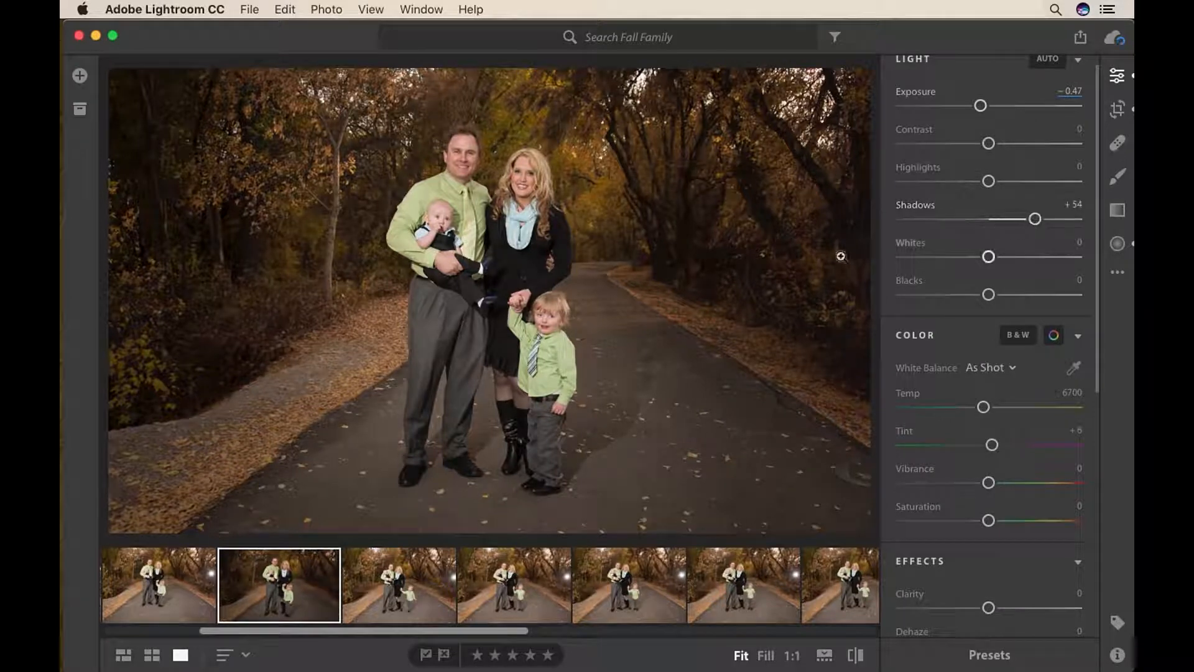
{"action": "left_click", "coordinate": [515, 272]}
{"action": "left_click_drag", "start_coordinate": [694, 416], "coordinate": [503, 179]}
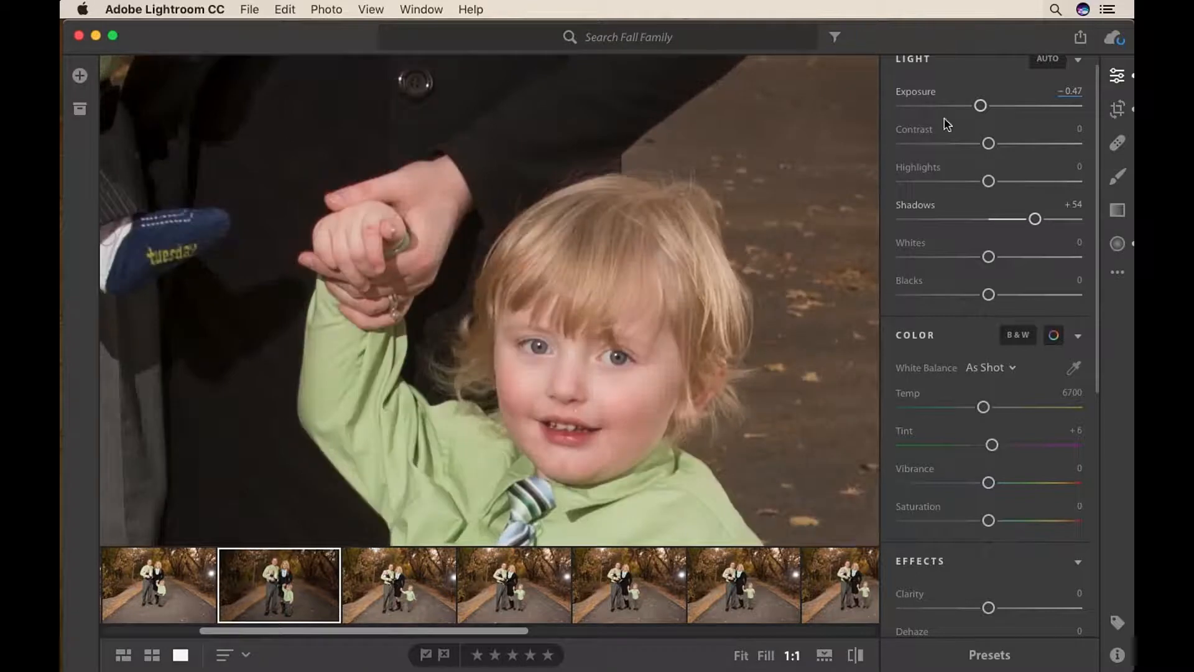
{"action": "key", "text": "e"}
{"action": "left_click_drag", "start_coordinate": [651, 402], "coordinate": [774, 316]}
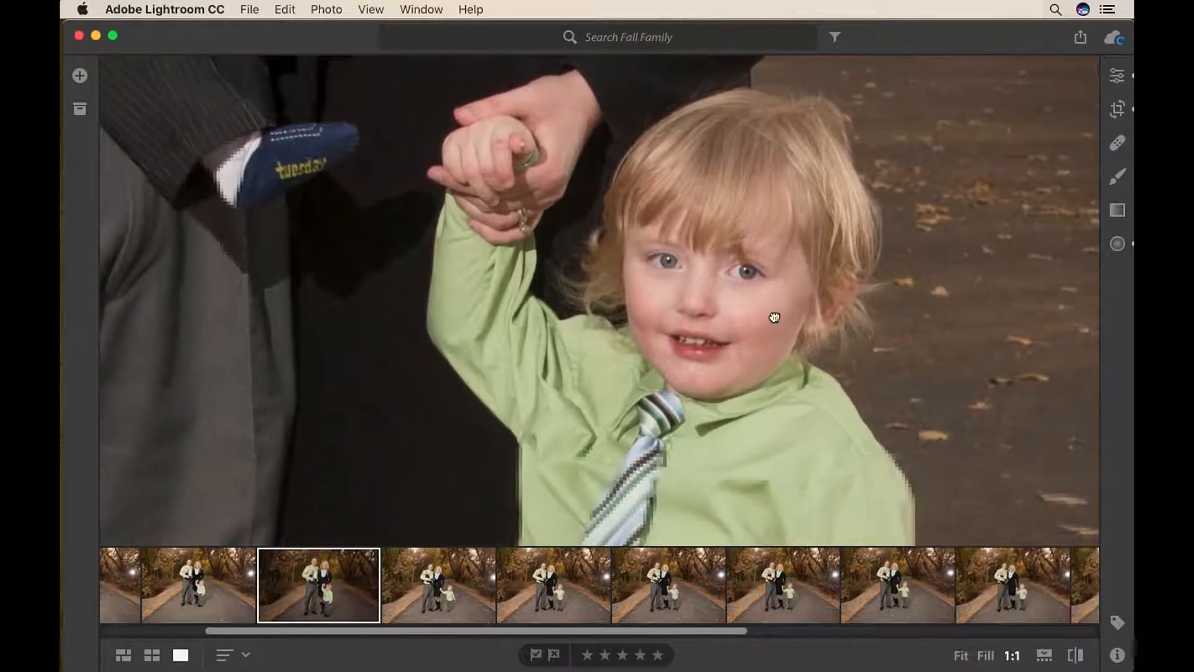
{"action": "key", "text": "p"}
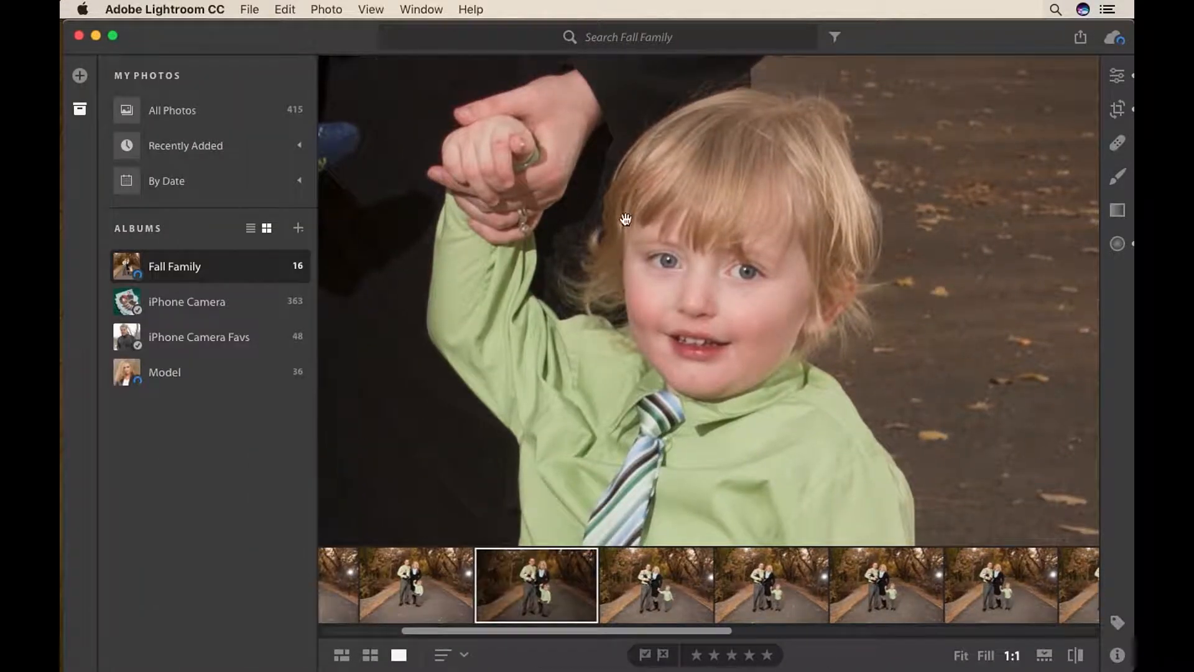
{"action": "key", "text": "p"}
{"action": "left_click_drag", "start_coordinate": [408, 106], "coordinate": [661, 338]}
{"action": "left_click", "coordinate": [589, 326]}
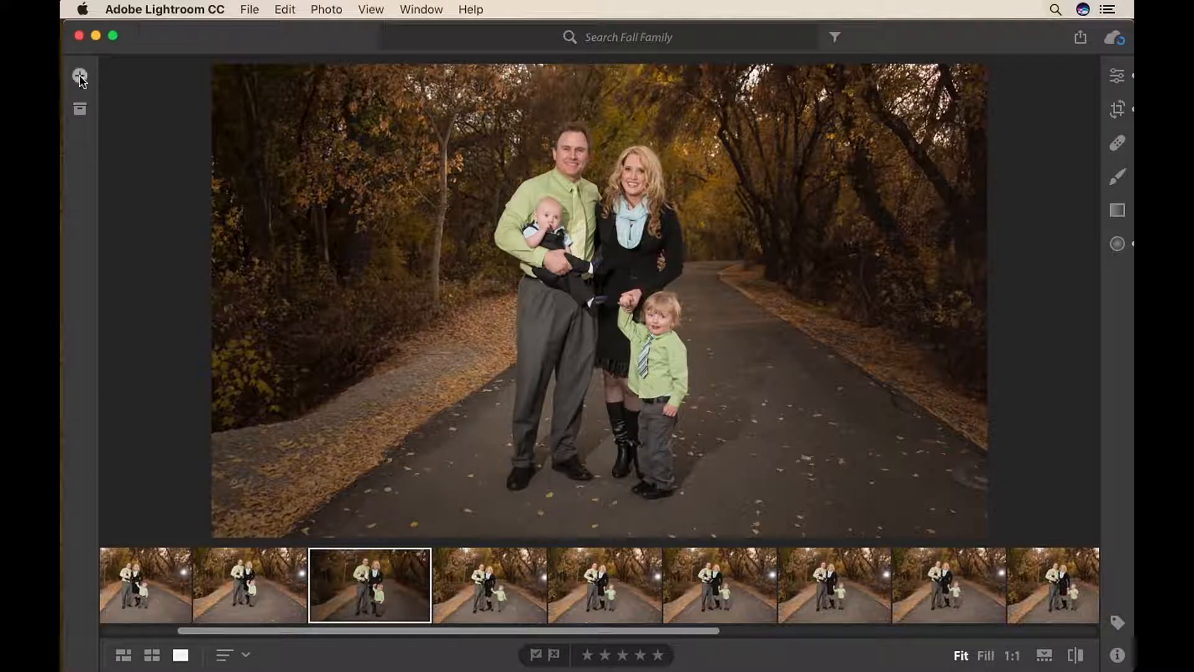
- Start adding photos, select all NEF files in the first shoot folder of the import folder, and open them for import review
{"action": "left_click", "coordinate": [80, 109]}
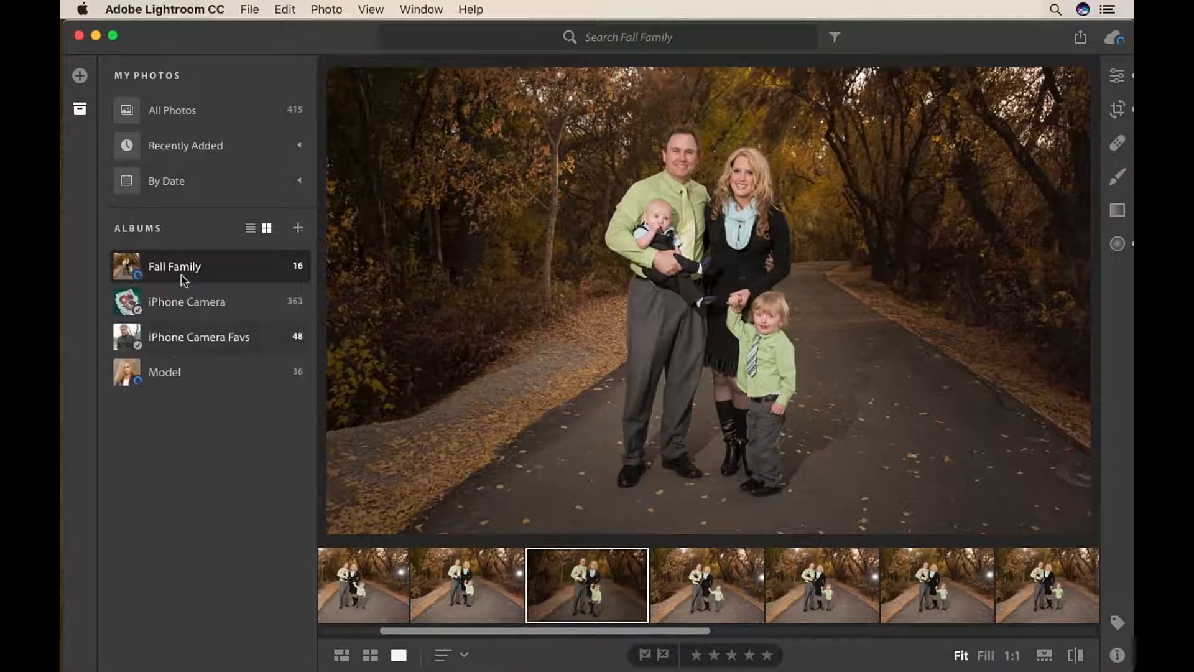
{"action": "left_click", "coordinate": [80, 76]}
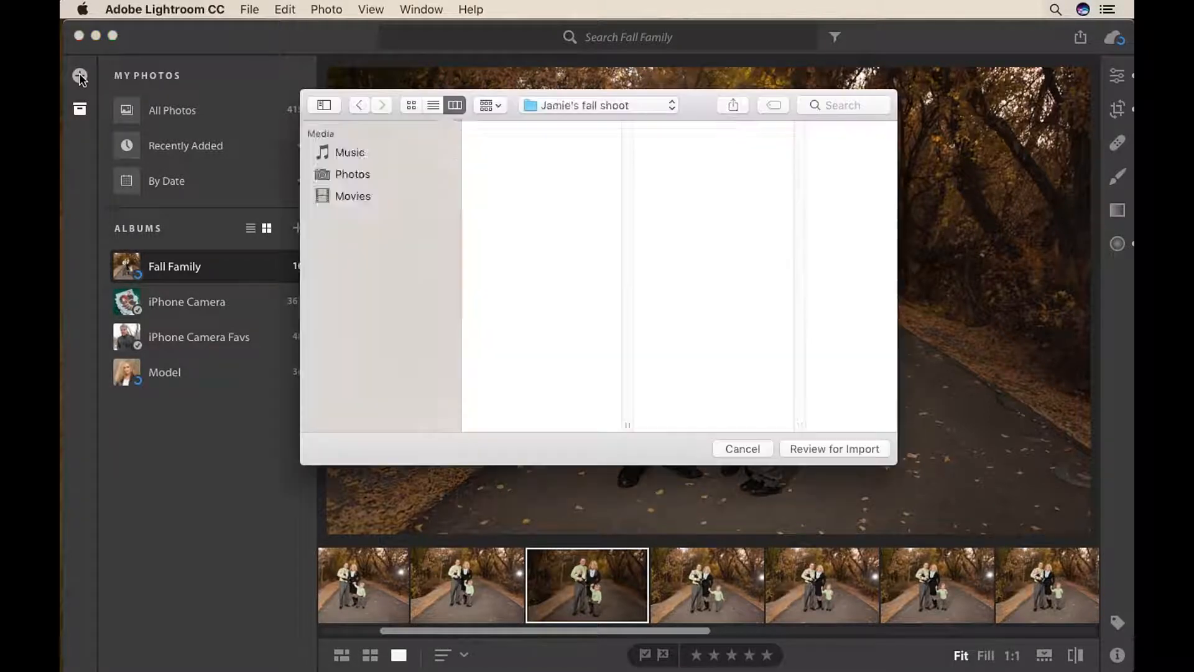
{"action": "left_click", "coordinate": [678, 127]}
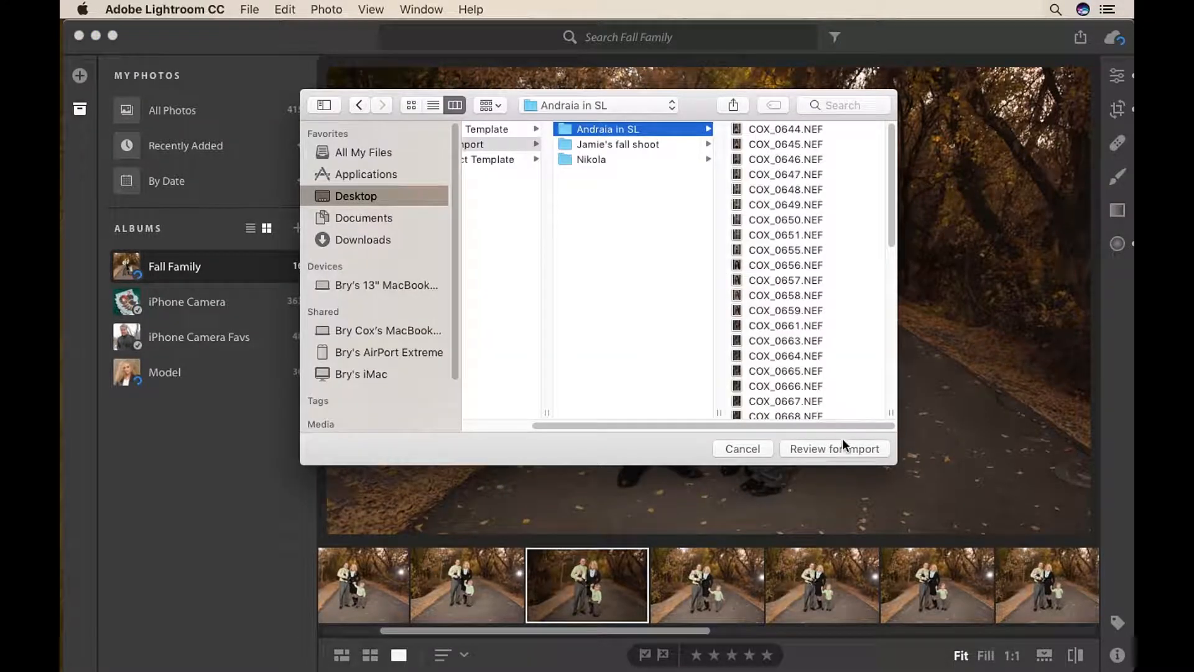
{"action": "left_click", "coordinate": [796, 282]}
{"action": "key", "text": "super+a"}
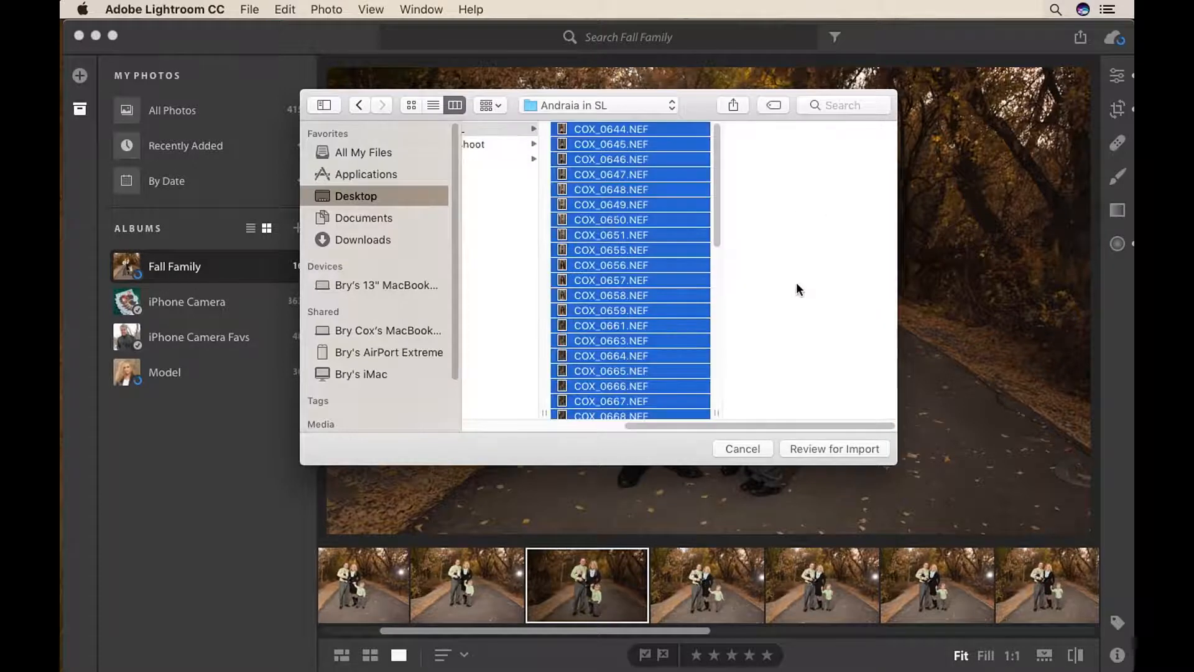
{"action": "left_click", "coordinate": [812, 449]}
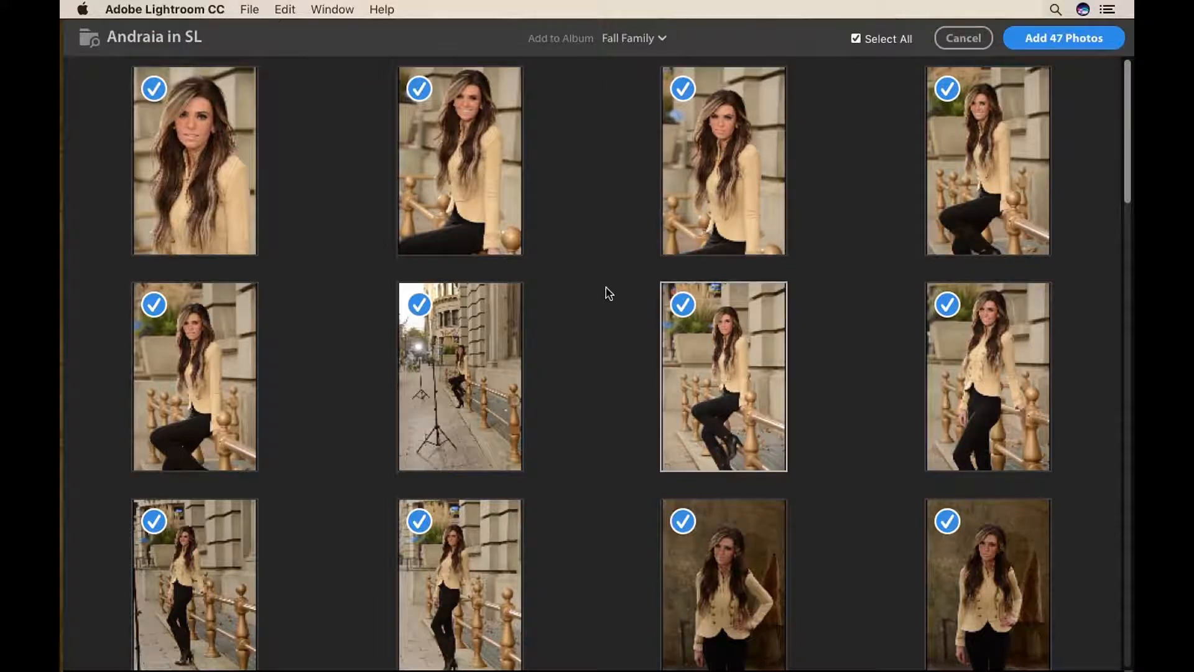
- Review the photos for import, and create a new album named after the model as their destination
{"action": "scroll", "coordinate": [609, 293], "scroll_direction": "down", "scroll_amount": 15}
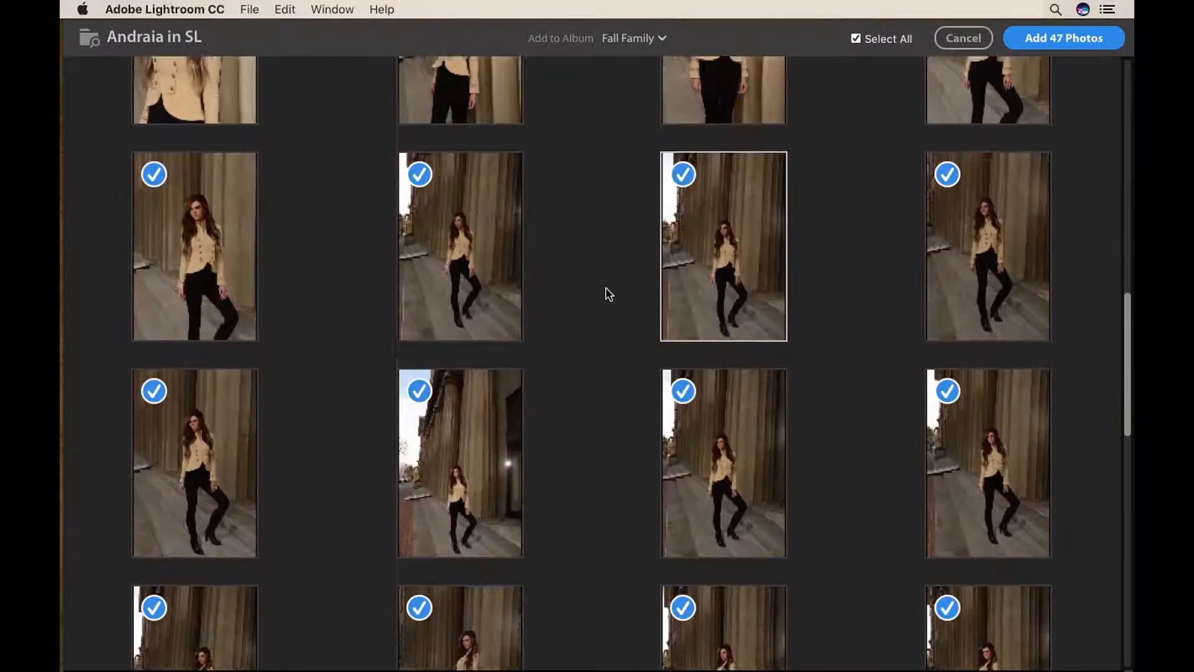
{"action": "scroll", "coordinate": [609, 294], "scroll_direction": "down", "scroll_amount": 15}
{"action": "scroll", "coordinate": [609, 293], "scroll_direction": "up", "scroll_amount": 20}
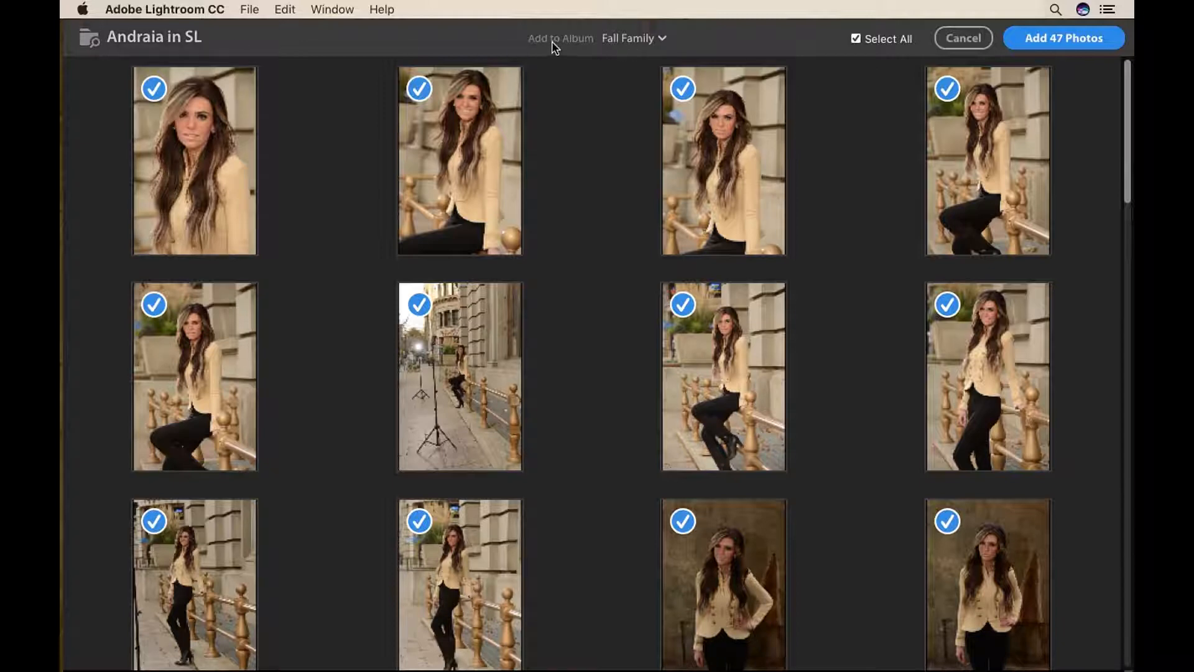
{"action": "left_click", "coordinate": [627, 39]}
{"action": "left_click", "coordinate": [625, 67]}
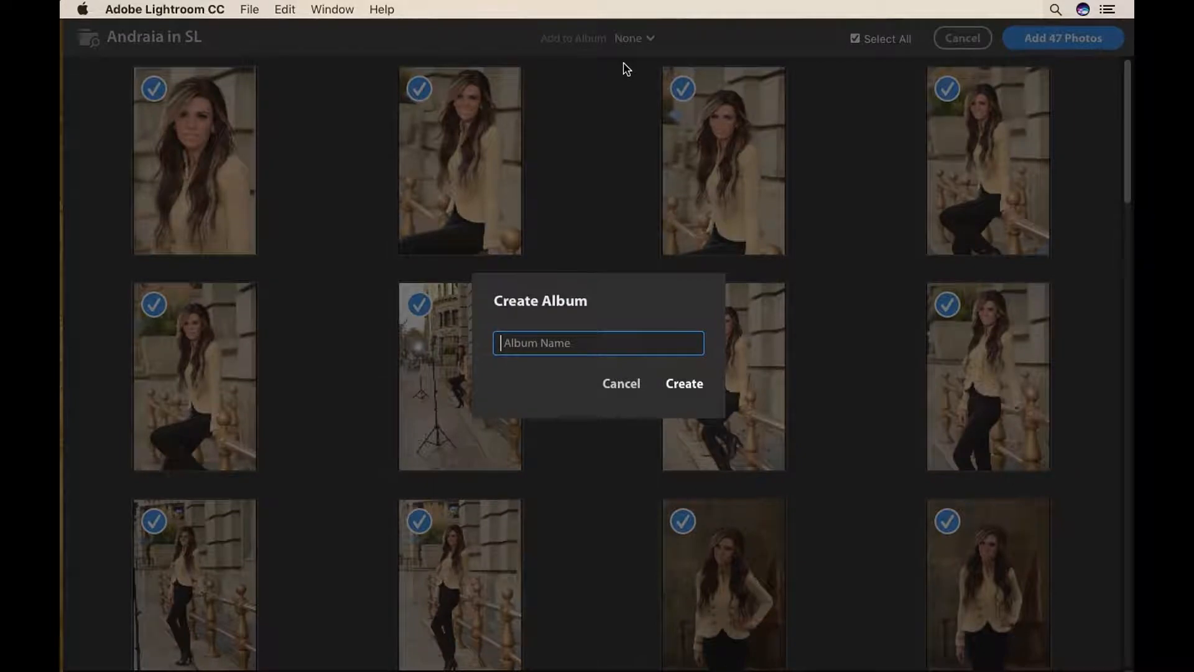
{"action": "type", "text": "An"}
{"action": "left_click", "coordinate": [684, 383]}
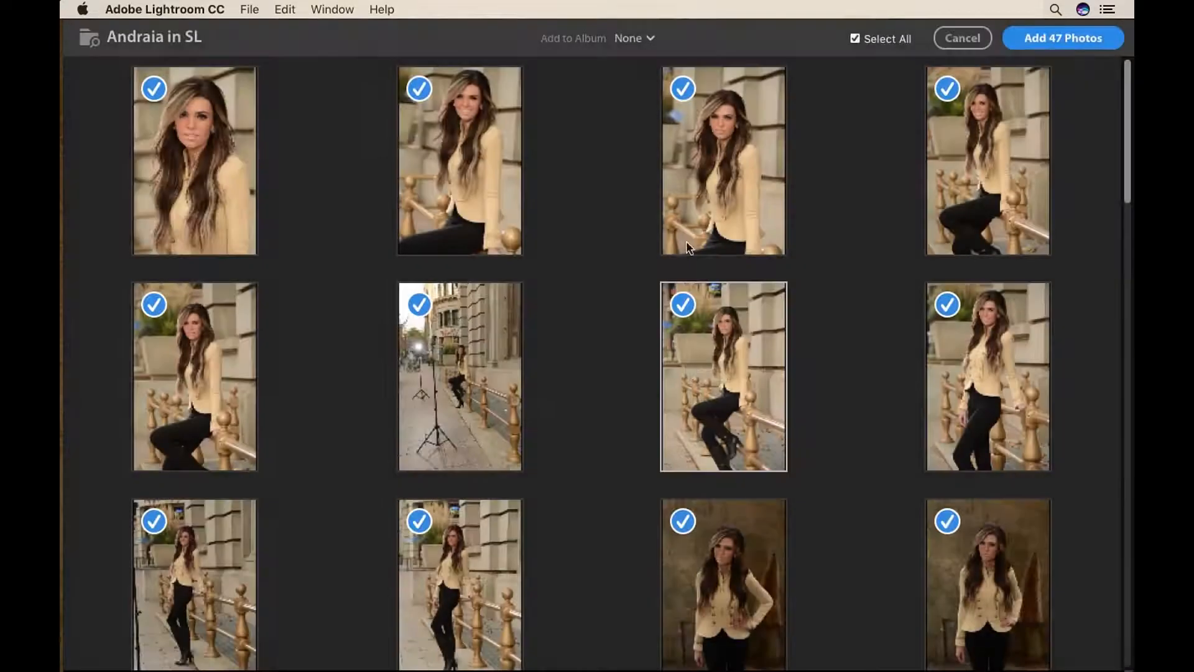
{"action": "left_click", "coordinate": [628, 38]}
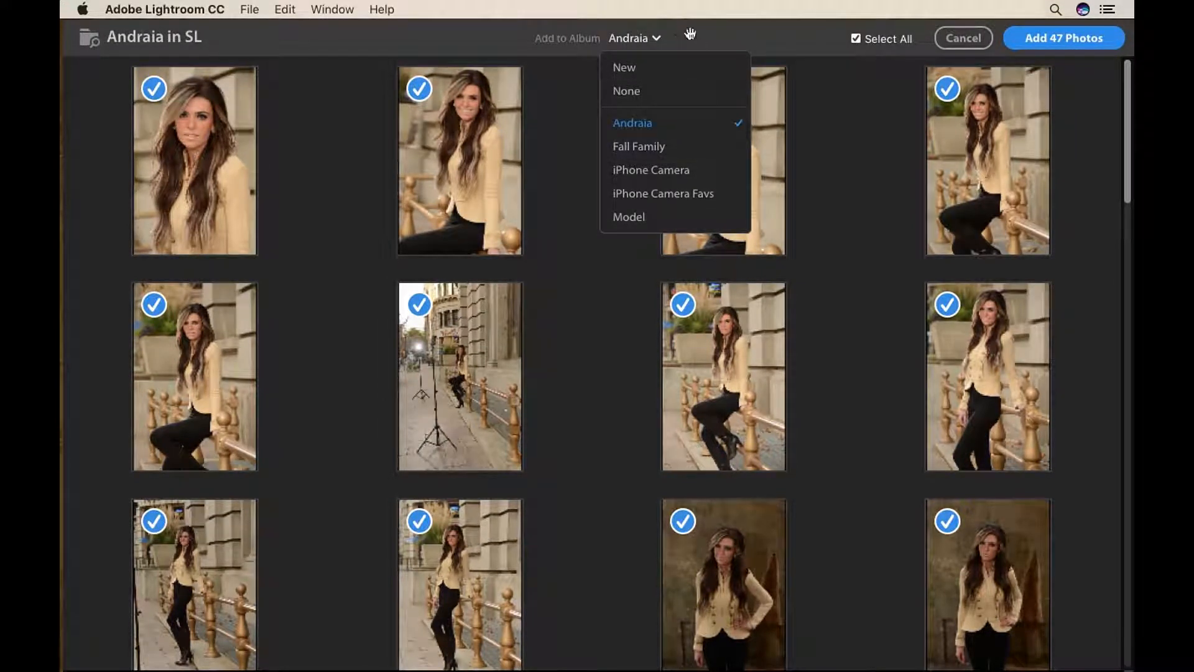
{"action": "left_click", "coordinate": [656, 39]}
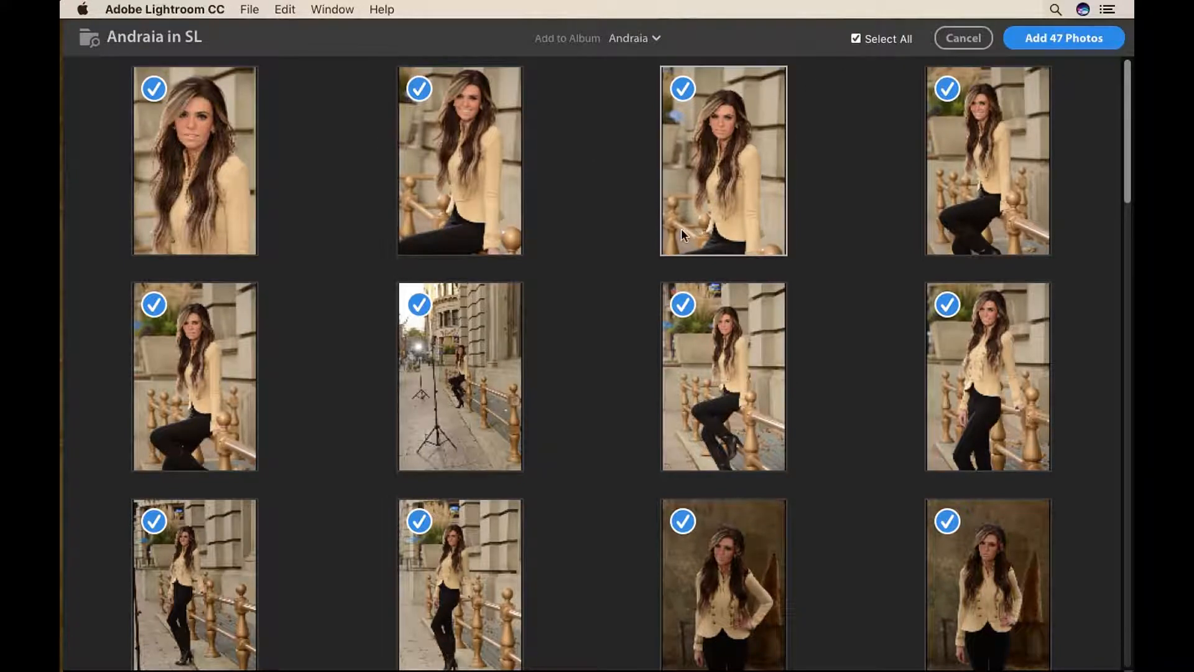
- Look through the checked photos, and import all of them into the new album
{"action": "scroll", "coordinate": [681, 229], "scroll_direction": "down", "scroll_amount": 10}
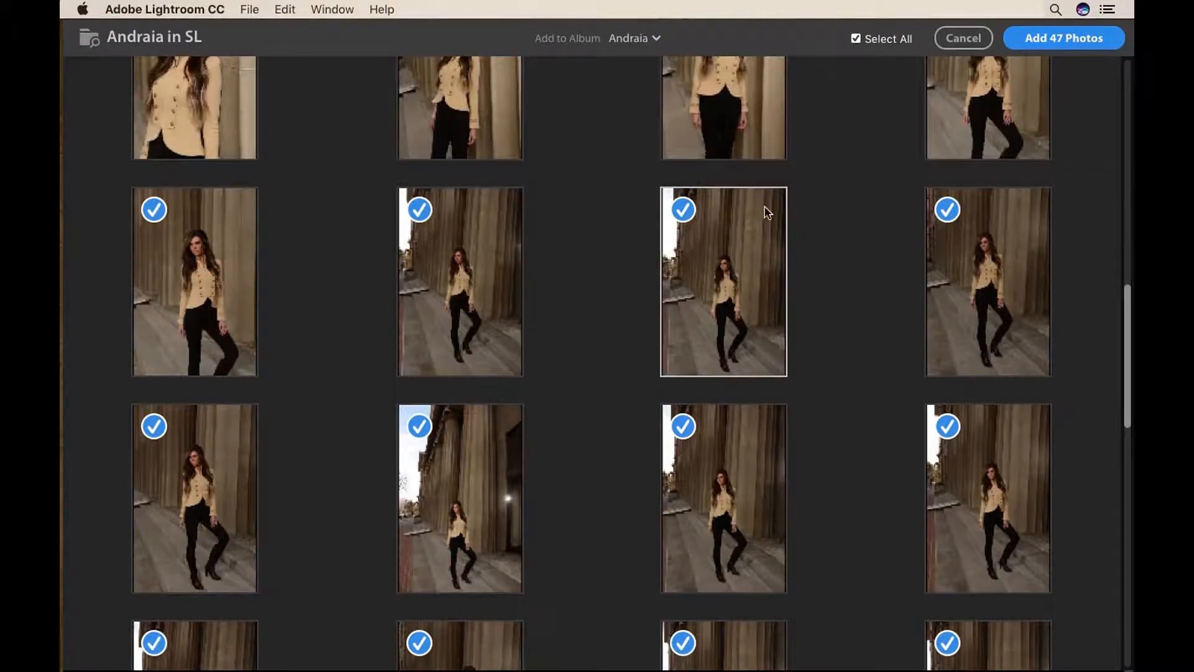
{"action": "scroll", "coordinate": [564, 261], "scroll_direction": "down", "scroll_amount": 15}
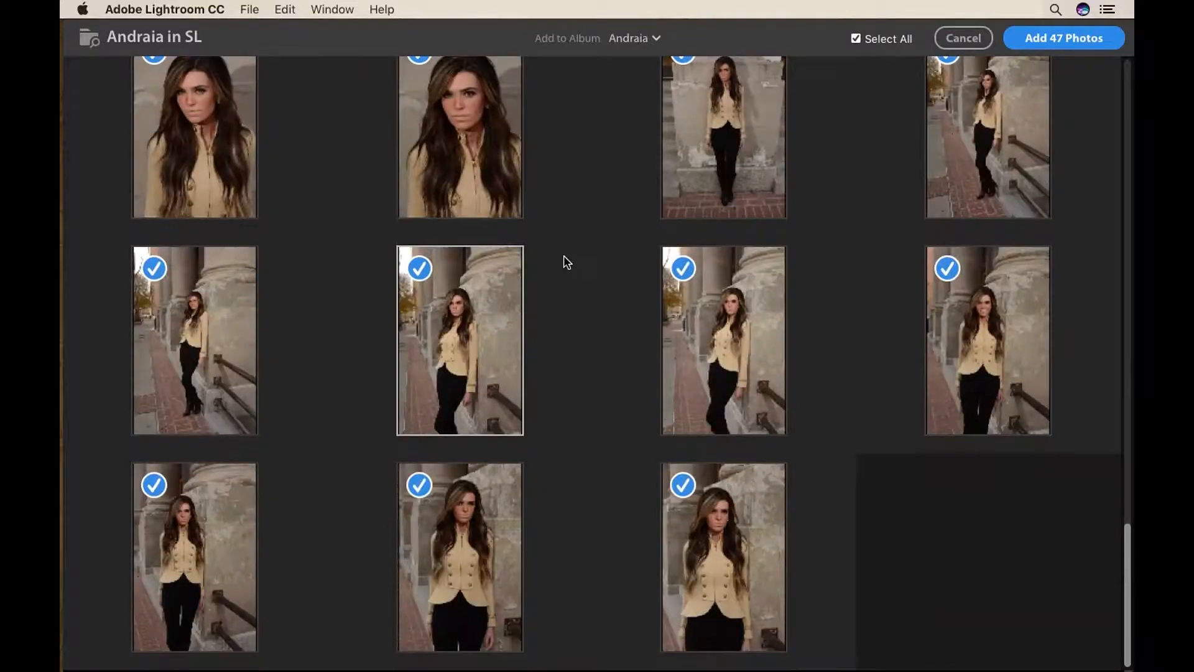
{"action": "scroll", "coordinate": [563, 255], "scroll_direction": "up", "scroll_amount": 20}
{"action": "left_click", "coordinate": [1068, 38]}
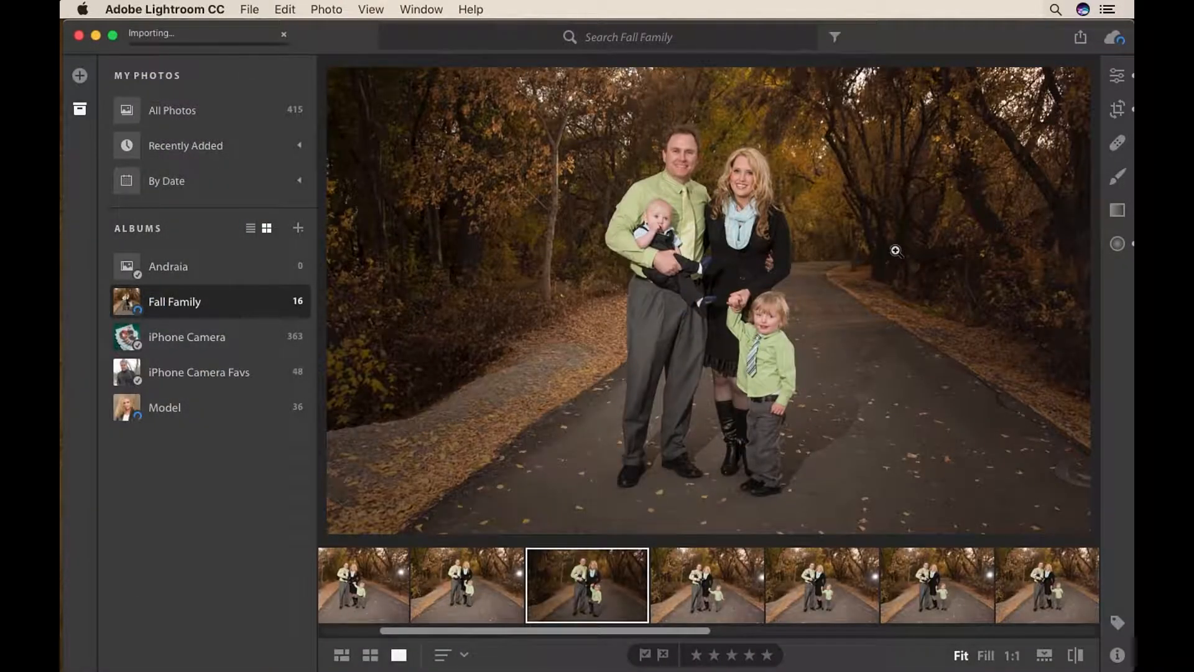
- View the recent import with the albums list hidden, and step through its photos to the seventh, with the woman sitting on the railing
{"action": "left_click", "coordinate": [141, 48]}
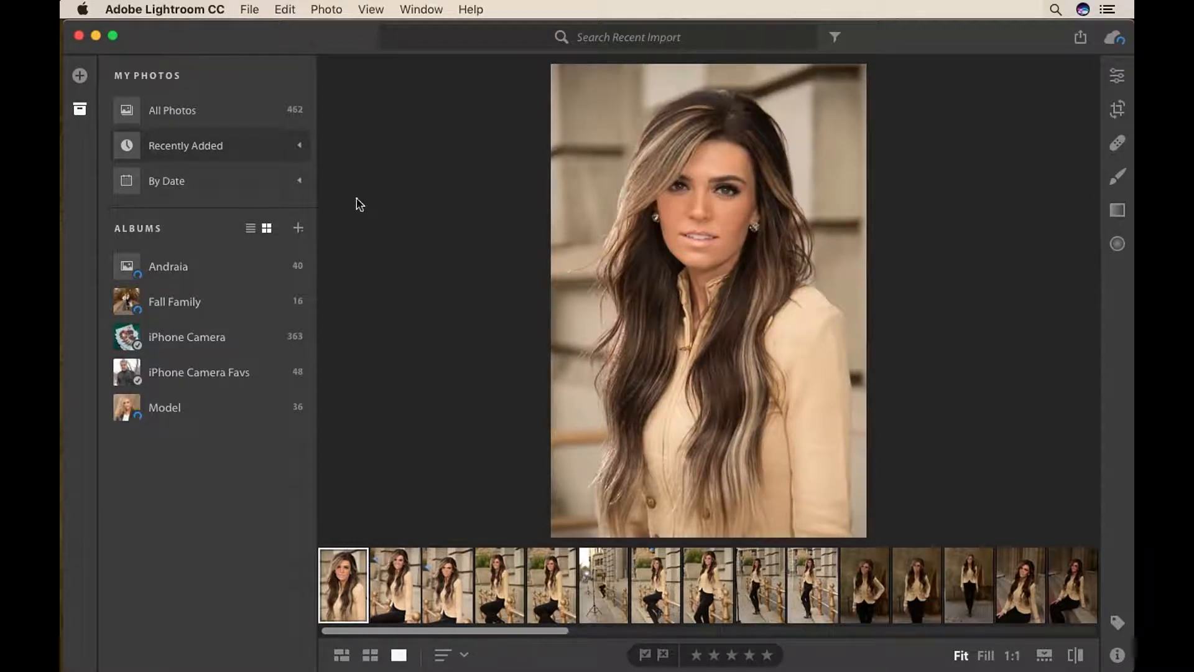
{"action": "left_click", "coordinate": [80, 109]}
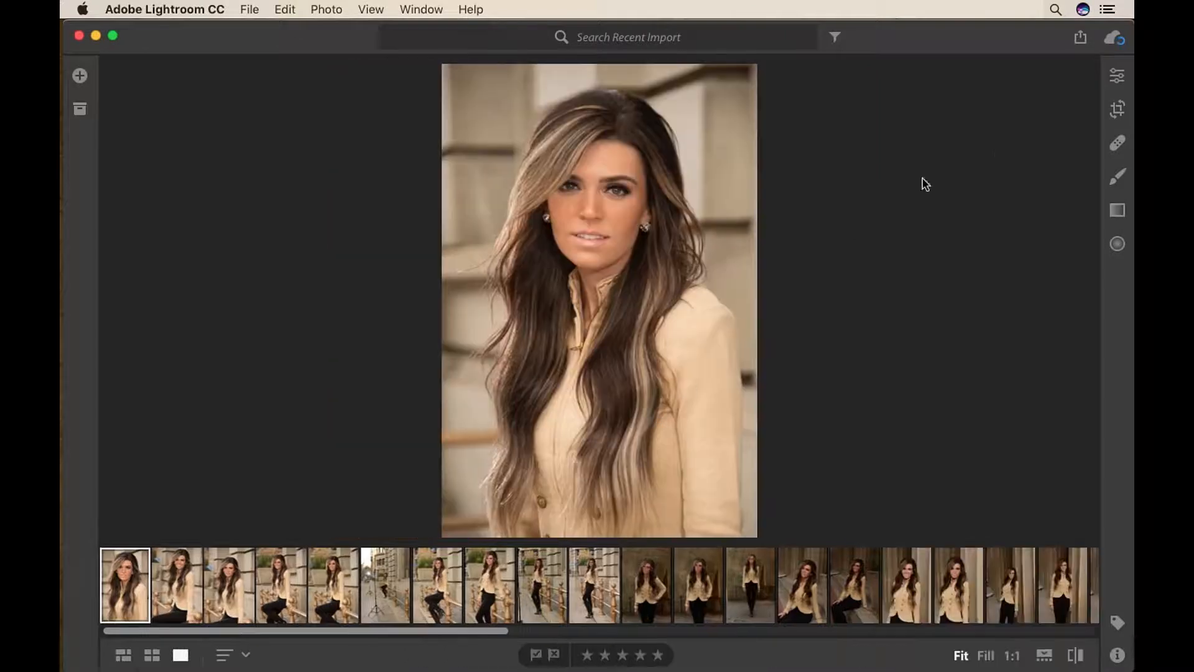
{"action": "left_click", "coordinate": [187, 595]}
{"action": "key", "text": "Right"}
{"action": "key", "text": "Right"}
{"action": "key", "text": "Right"}
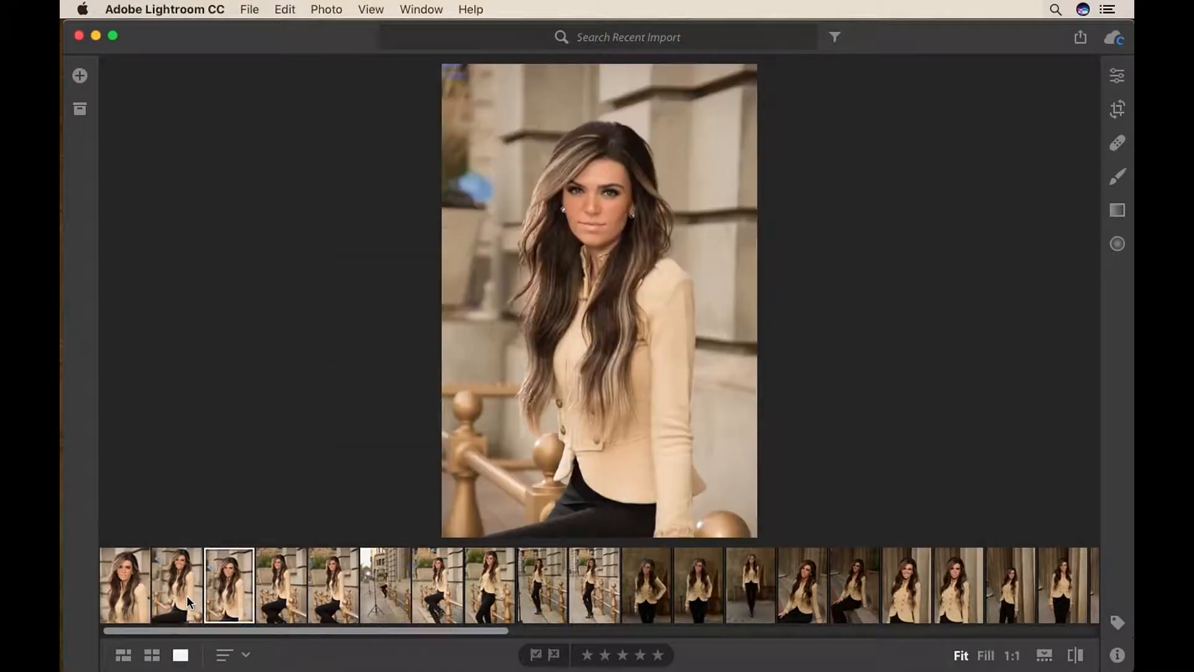
{"action": "key", "text": "Right"}
{"action": "key", "text": "Right"}
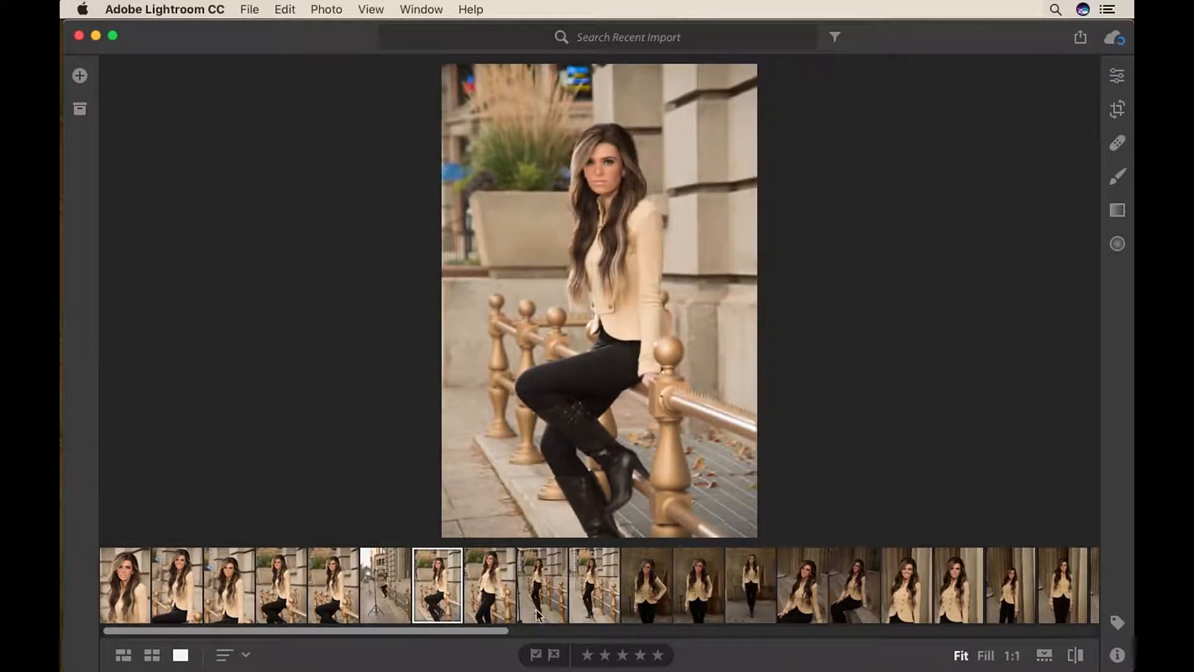
- Flag the seventh photo, with the woman sitting on the railing, as a pick
{"action": "left_click", "coordinate": [537, 657]}
{"action": "left_click", "coordinate": [553, 654]}
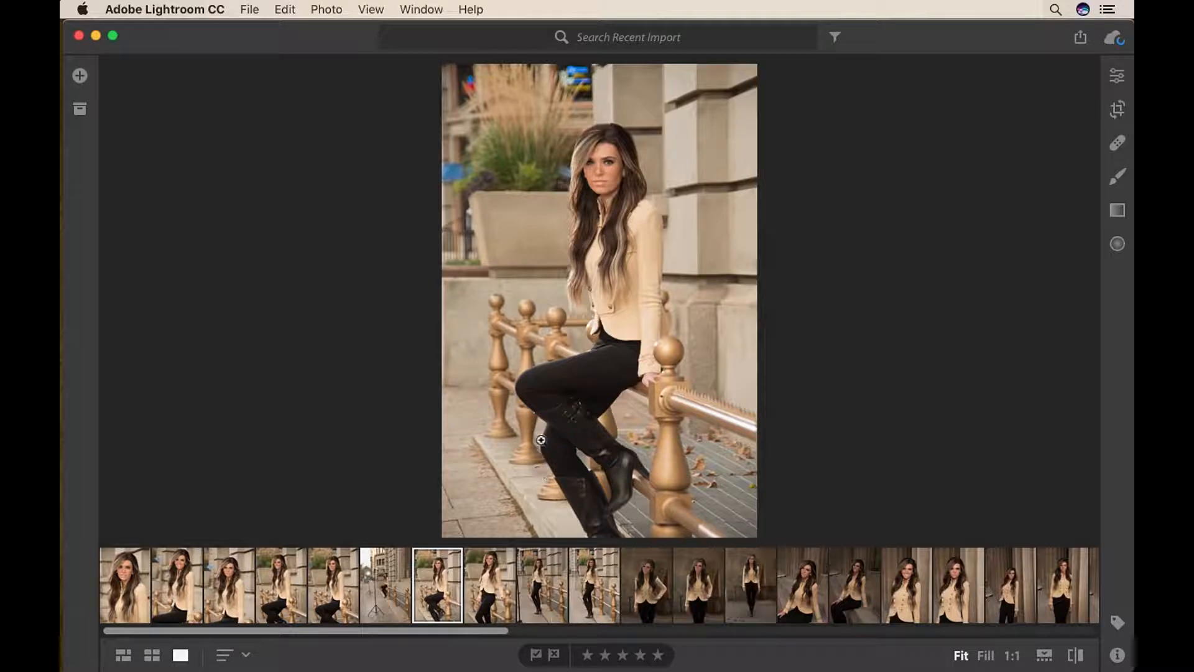
{"action": "key", "text": "z"}
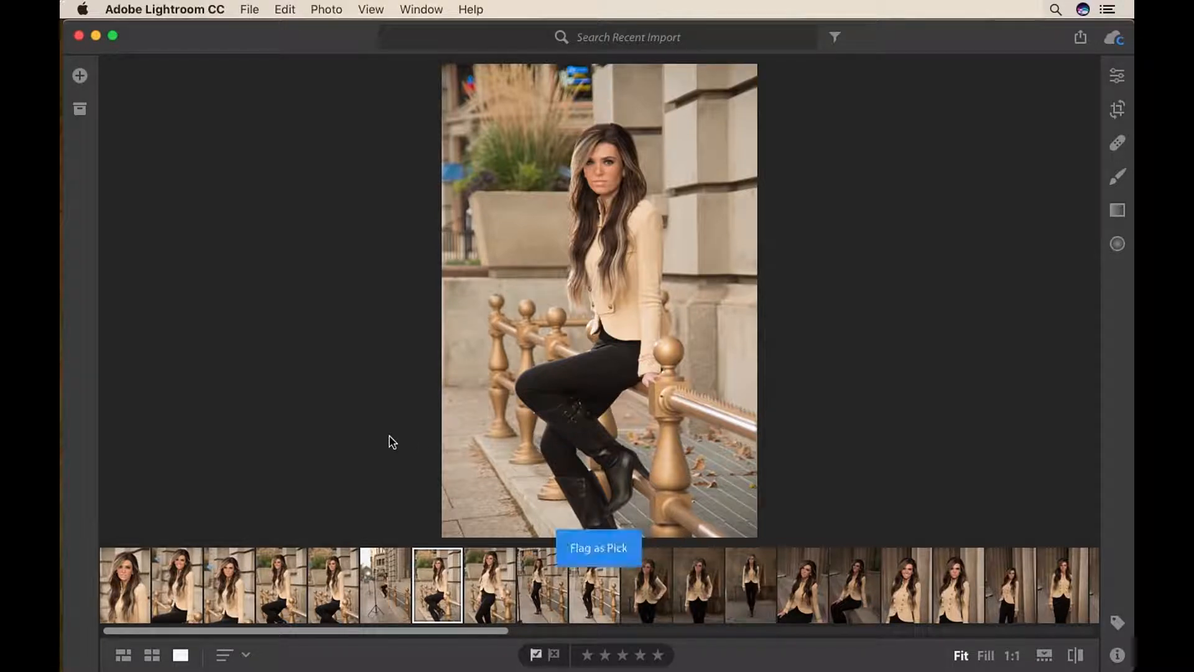
- Step through to the twelfth photo, with the woman standing hand on hip against the dark wall, and flag it as a pick
{"action": "key", "text": "Right"}
{"action": "key", "text": "Right"}
{"action": "key", "text": "Right"}
{"action": "key", "text": "Right"}
{"action": "key", "text": "Right"}
{"action": "key", "text": "Right"}
{"action": "key", "text": "Left"}
{"action": "key", "text": "p"}
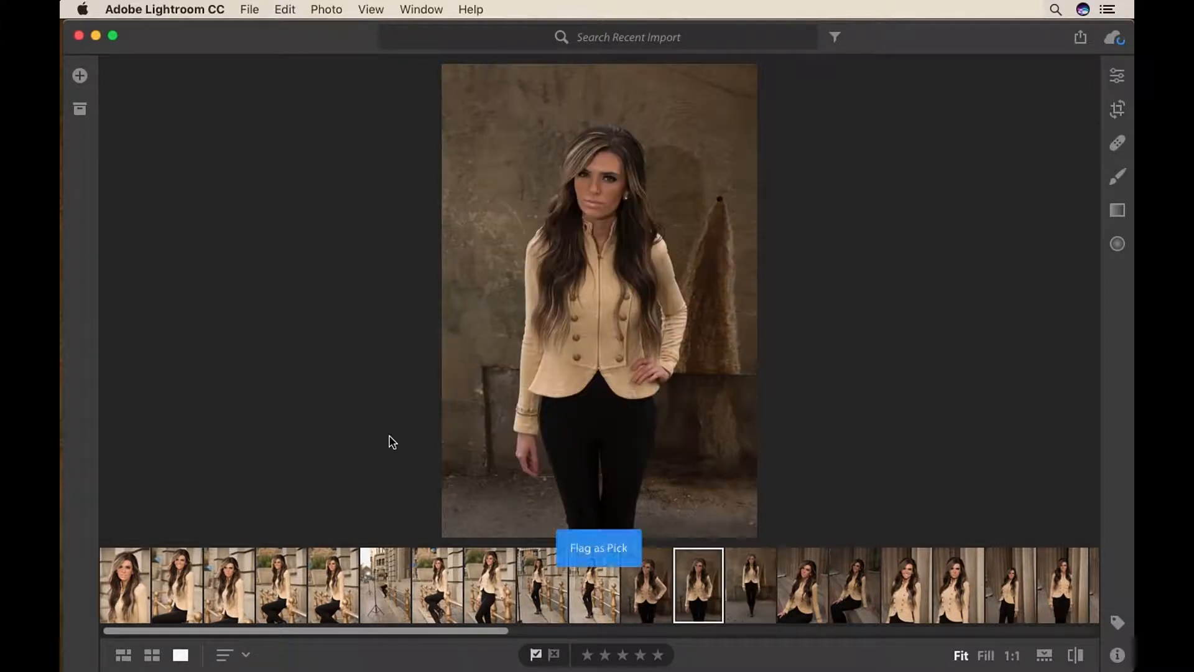
- Compare the seated photos that follow, and flag the smiling close-up in front of the stone columns as a pick
{"action": "key", "text": "Right"}
{"action": "key", "text": "Right"}
{"action": "key", "text": "Right"}
{"action": "key", "text": "Right"}
{"action": "key", "text": "Right"}
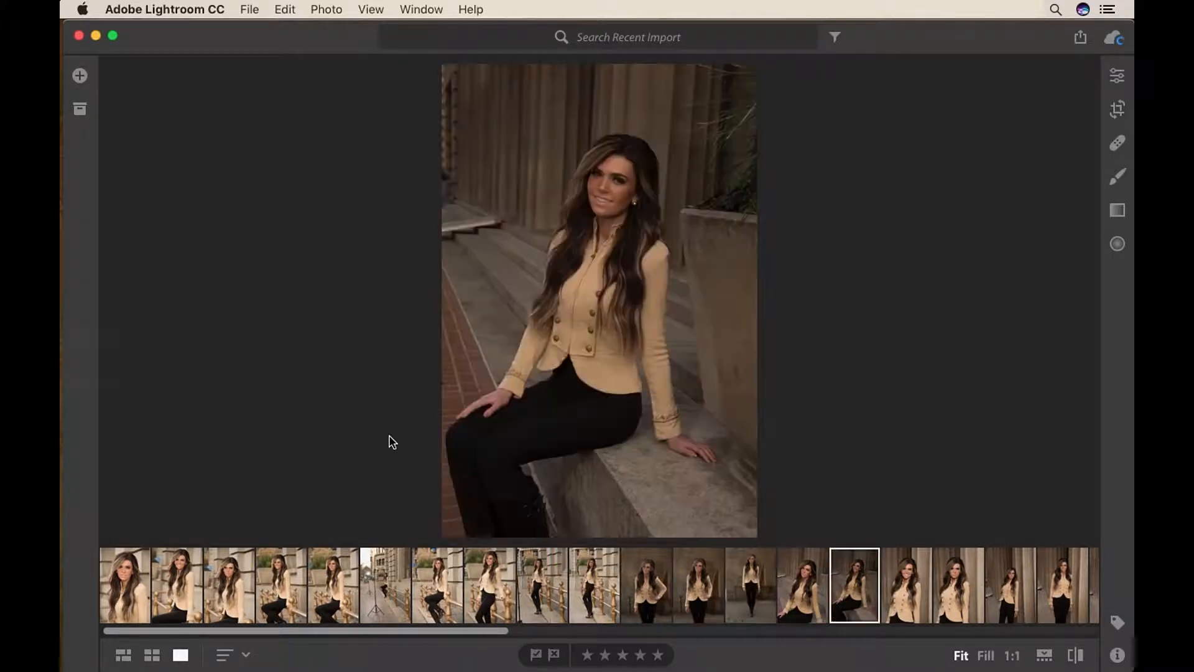
{"action": "key", "text": "Left"}
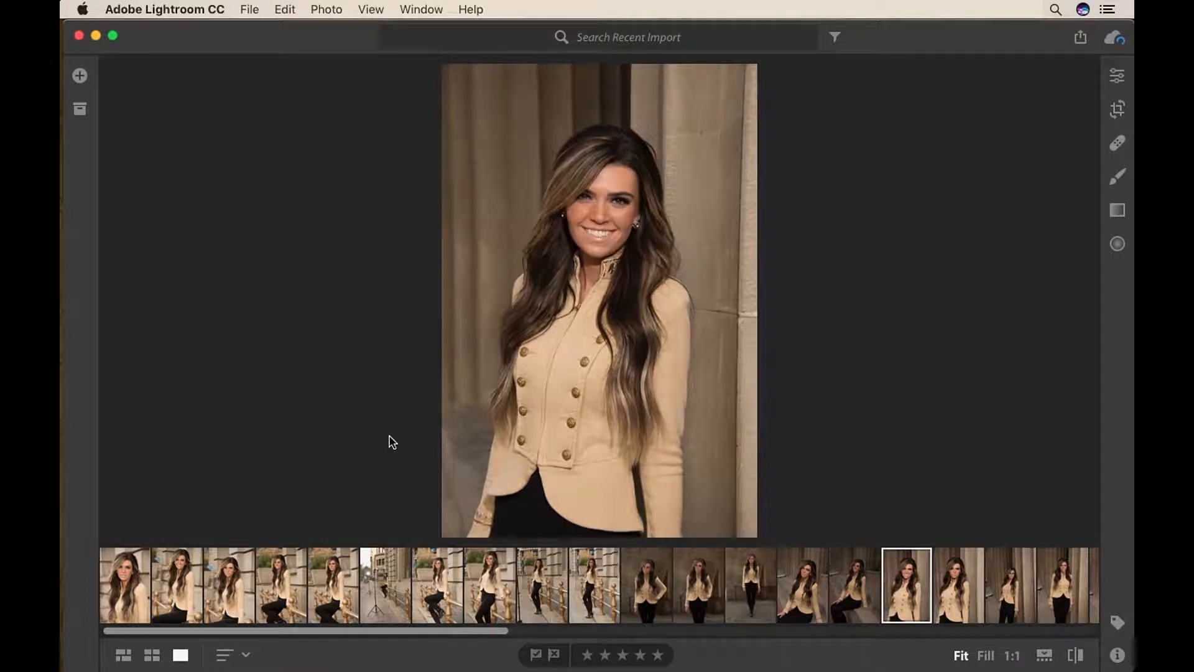
{"action": "key", "text": "p"}
- Move on through the column photos, and flag the first full-length shot on the steps with the bright street behind as a pick
{"action": "key", "text": "Right"}
{"action": "key", "text": "Right"}
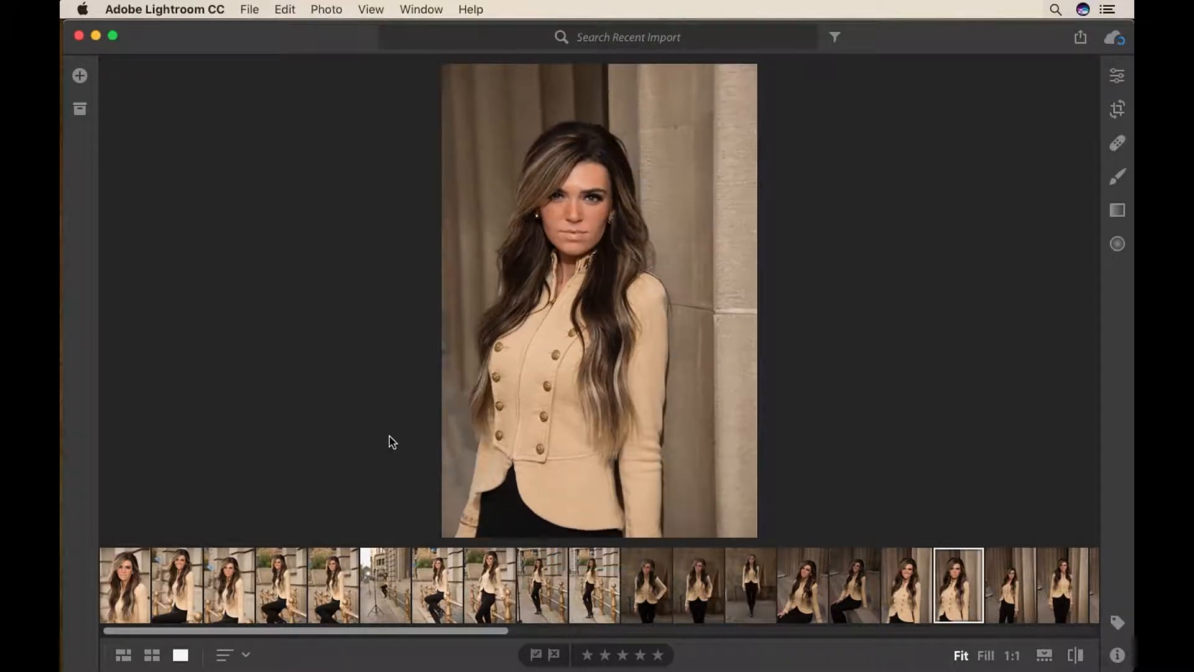
{"action": "key", "text": "Right"}
{"action": "key", "text": "Right"}
{"action": "key", "text": "Right"}
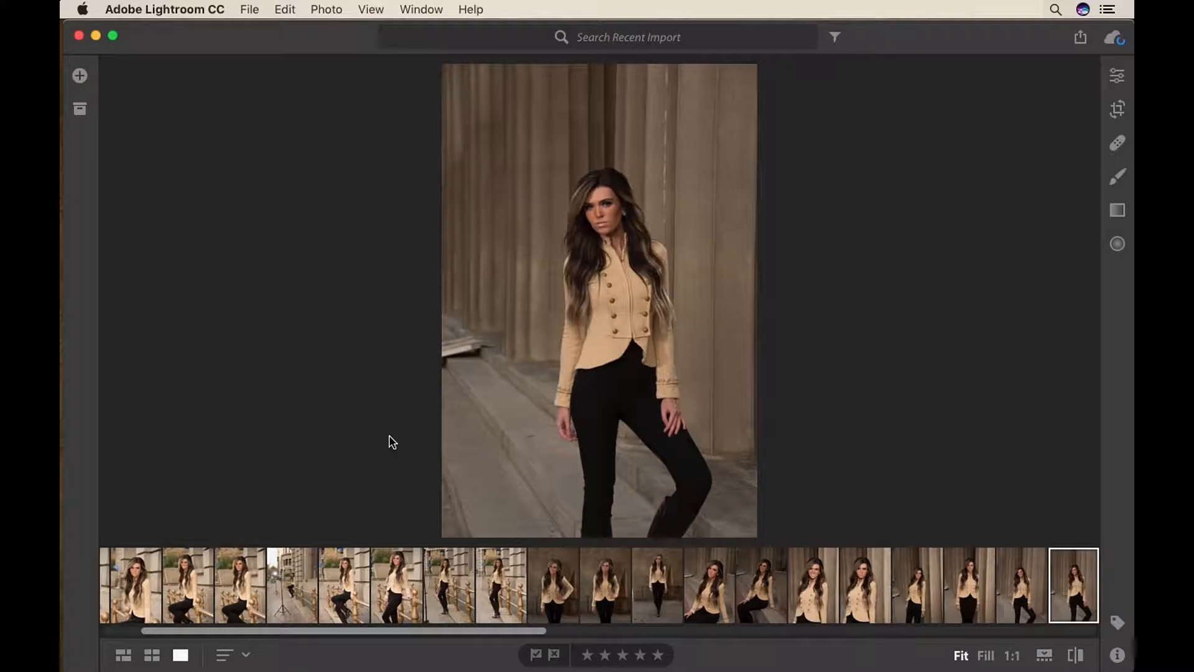
{"action": "key", "text": "Right"}
{"action": "key", "text": "Left"}
{"action": "key", "text": "Right"}
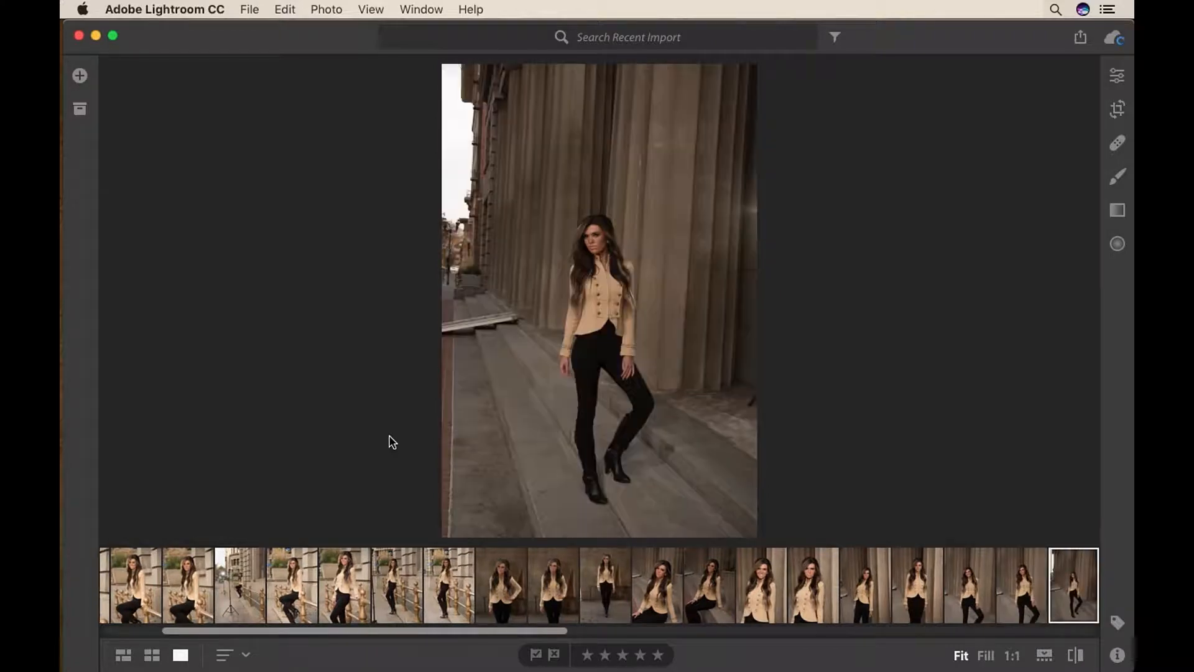
{"action": "key", "text": "p"}
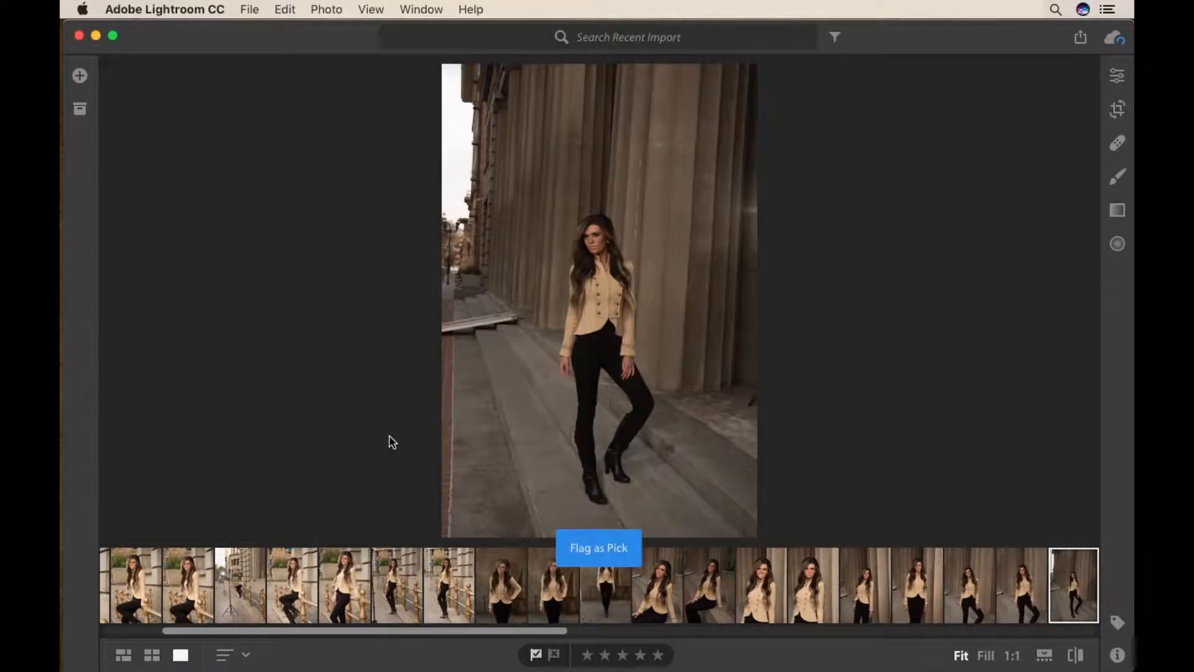
- Flag the darker full-length shot on the steps without visible sky as a pick, and compare it with the neighbouring photos
{"action": "key", "text": "Right"}
{"action": "key", "text": "Right"}
{"action": "key", "text": "Right"}
{"action": "key", "text": "Right"}
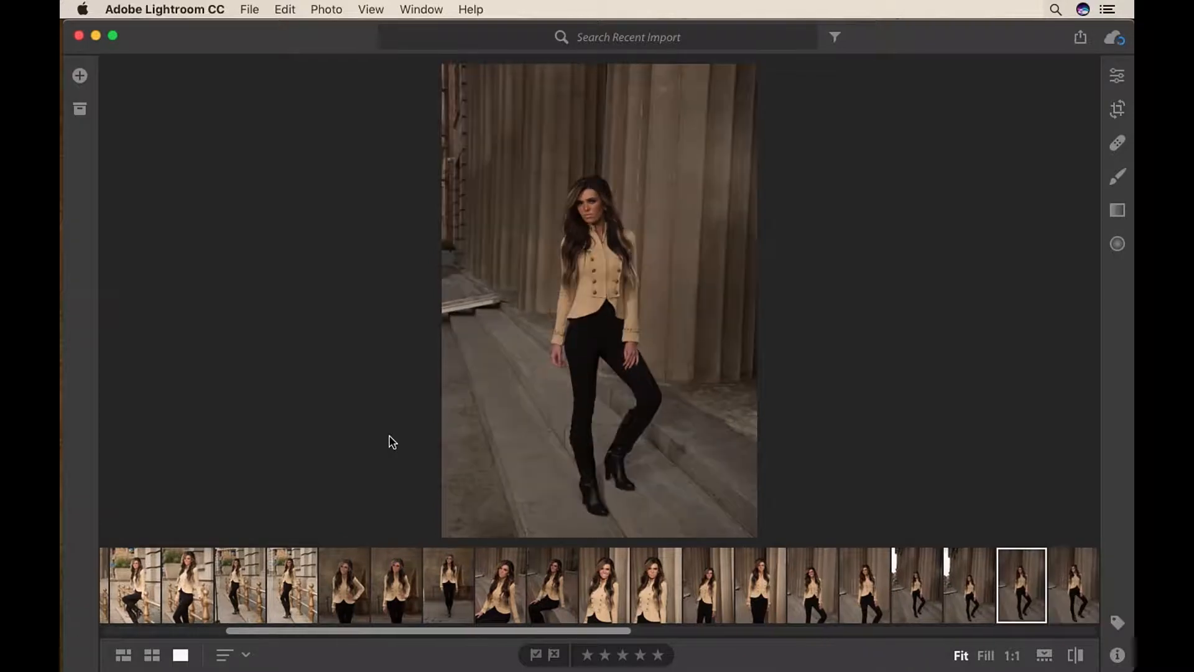
{"action": "key", "text": "p"}
{"action": "key", "text": "Left"}
{"action": "key", "text": "Left"}
{"action": "key", "text": "Right"}
{"action": "key", "text": "Right"}
{"action": "key", "text": "Right"}
{"action": "key", "text": "Right"}
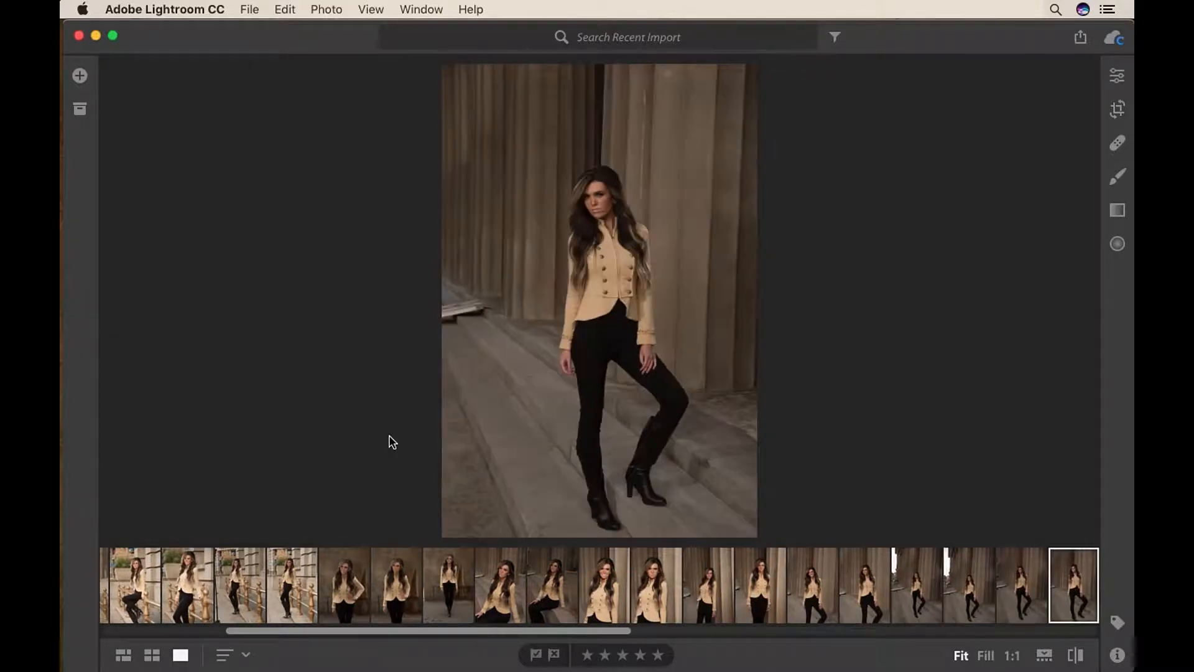
- Step forward to the photo of the woman standing side-on on the steps, and flag it as a pick
{"action": "key", "text": "Right"}
{"action": "key", "text": "Right"}
{"action": "key", "text": "Right"}
{"action": "key", "text": "Right"}
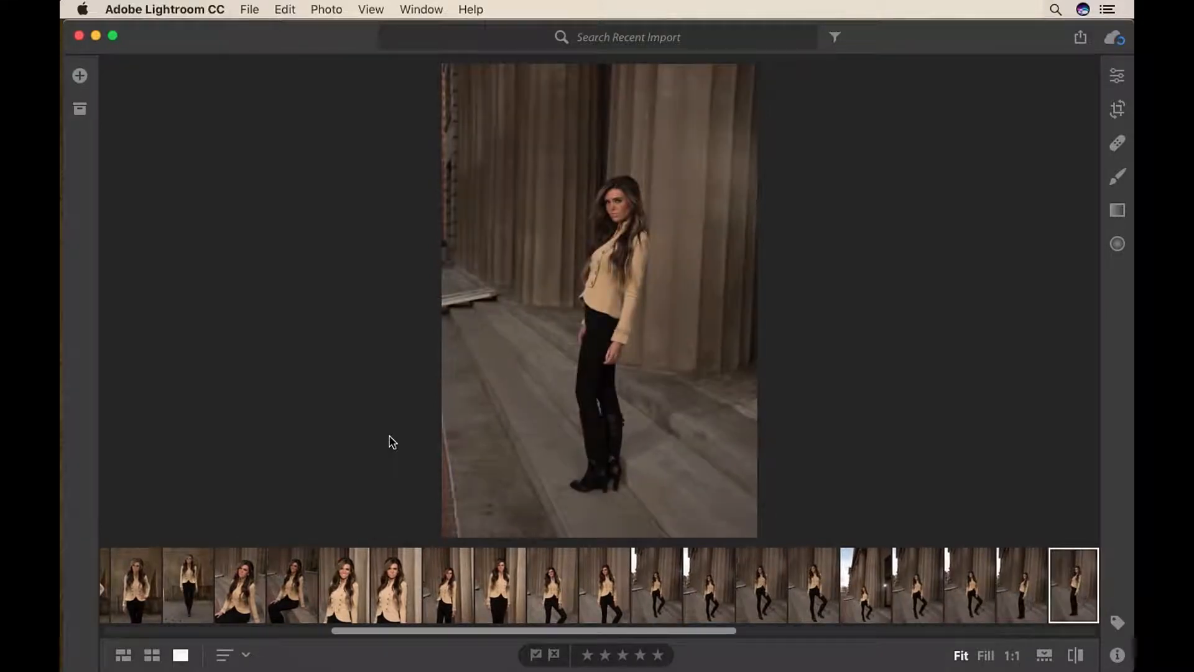
{"action": "key", "text": "p"}
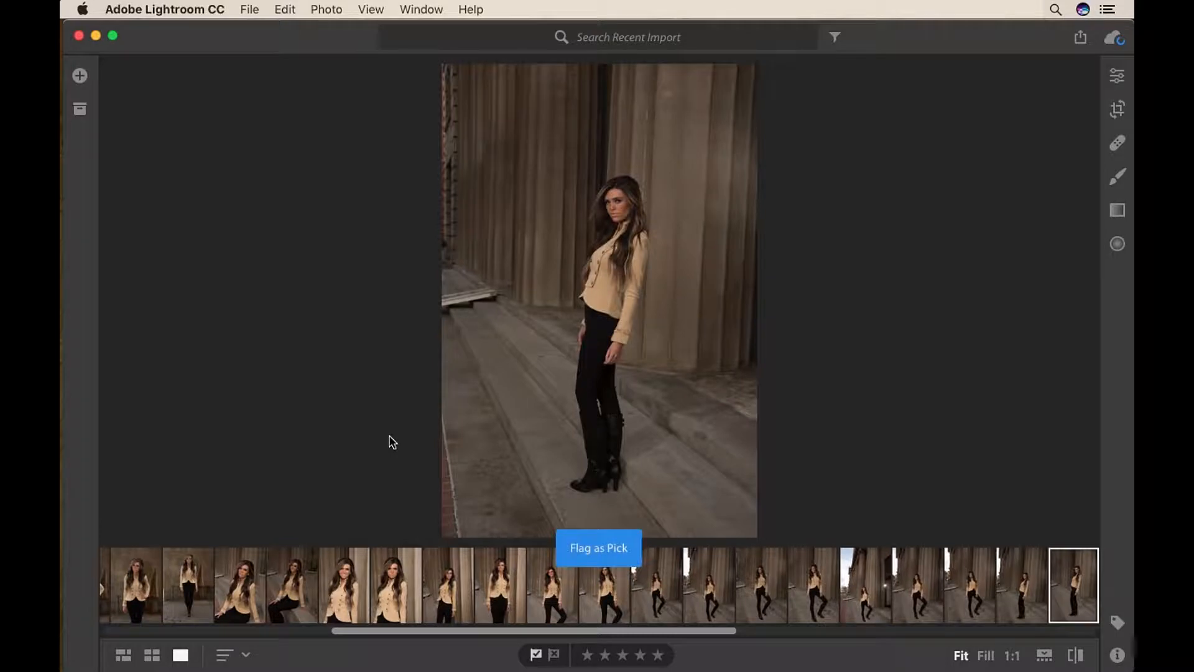
- Continue to the photo of the woman walking on the steps, and look through the rest of the shoot in the Photo Grid
{"action": "key", "text": "Right"}
{"action": "key", "text": "Right"}
{"action": "key", "text": "Right"}
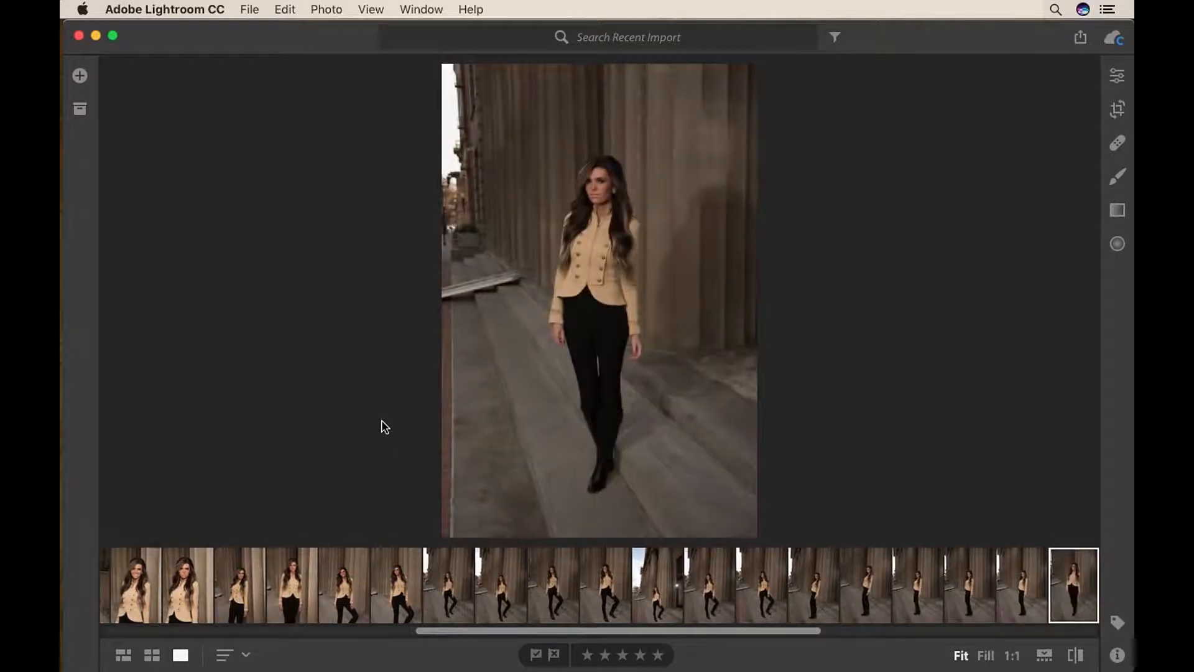
{"action": "left_click", "coordinate": [124, 655]}
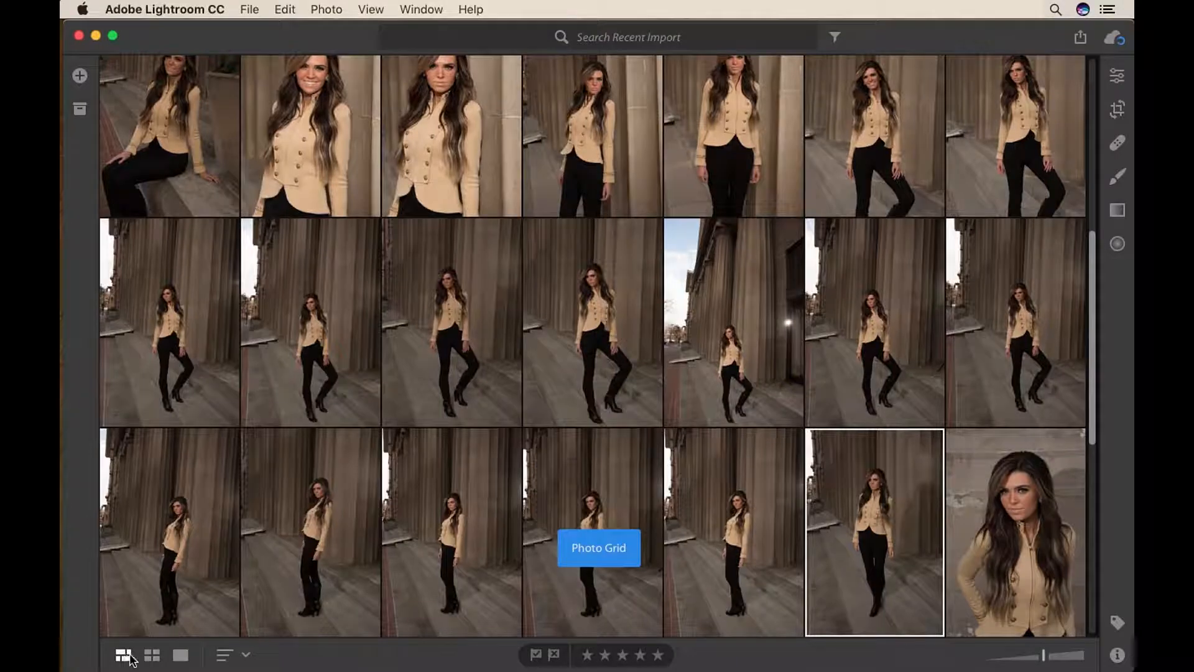
{"action": "scroll", "coordinate": [456, 367], "scroll_direction": "down", "scroll_amount": 10}
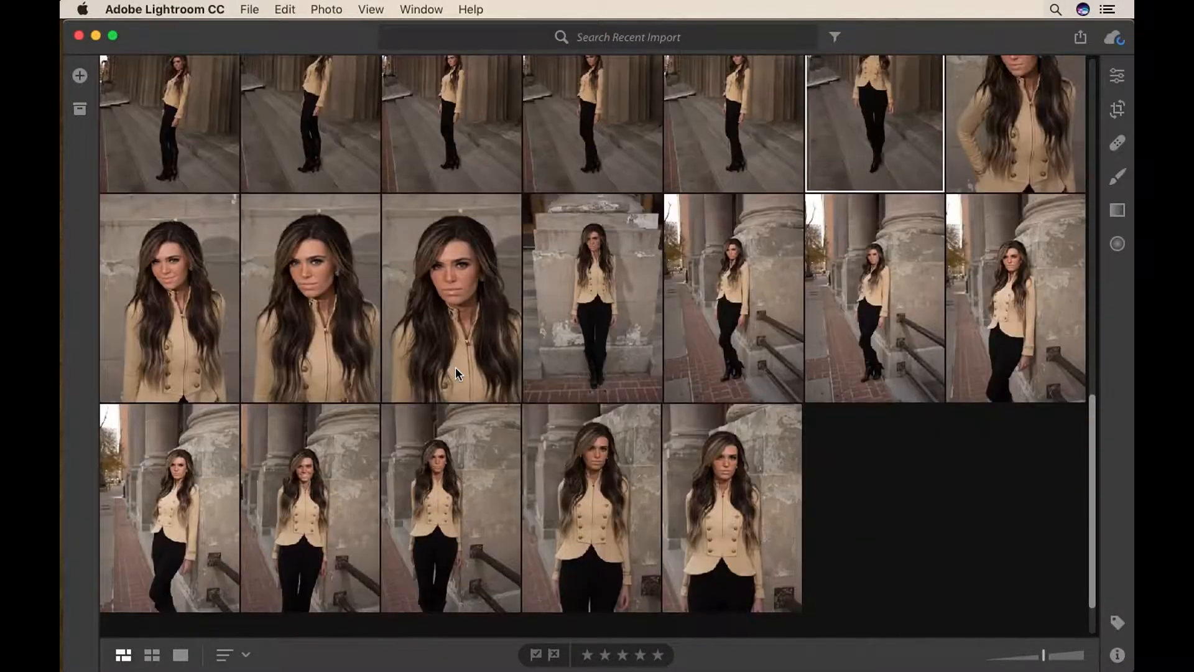
{"action": "scroll", "coordinate": [455, 367], "scroll_direction": "up", "scroll_amount": 10}
{"action": "scroll", "coordinate": [455, 366], "scroll_direction": "down", "scroll_amount": 15}
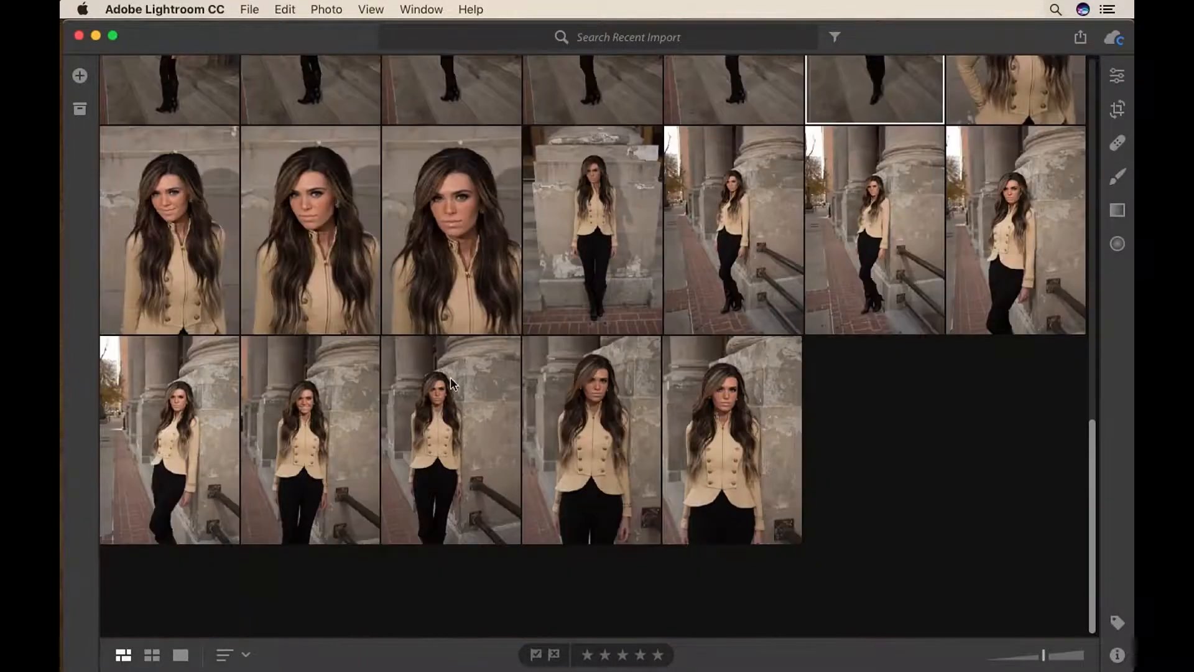
- Look through the shoot in the Square Grid, and return to the start of the shoot in the Photo Grid
{"action": "left_click", "coordinate": [152, 655]}
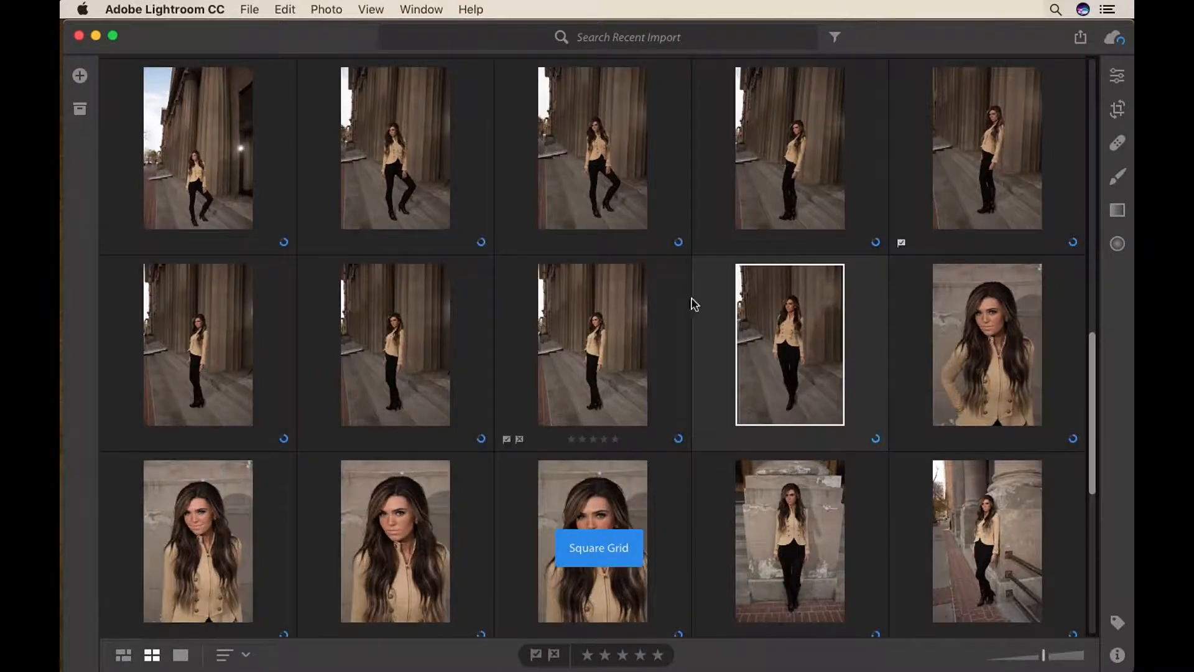
{"action": "scroll", "coordinate": [722, 321], "scroll_direction": "down", "scroll_amount": 6}
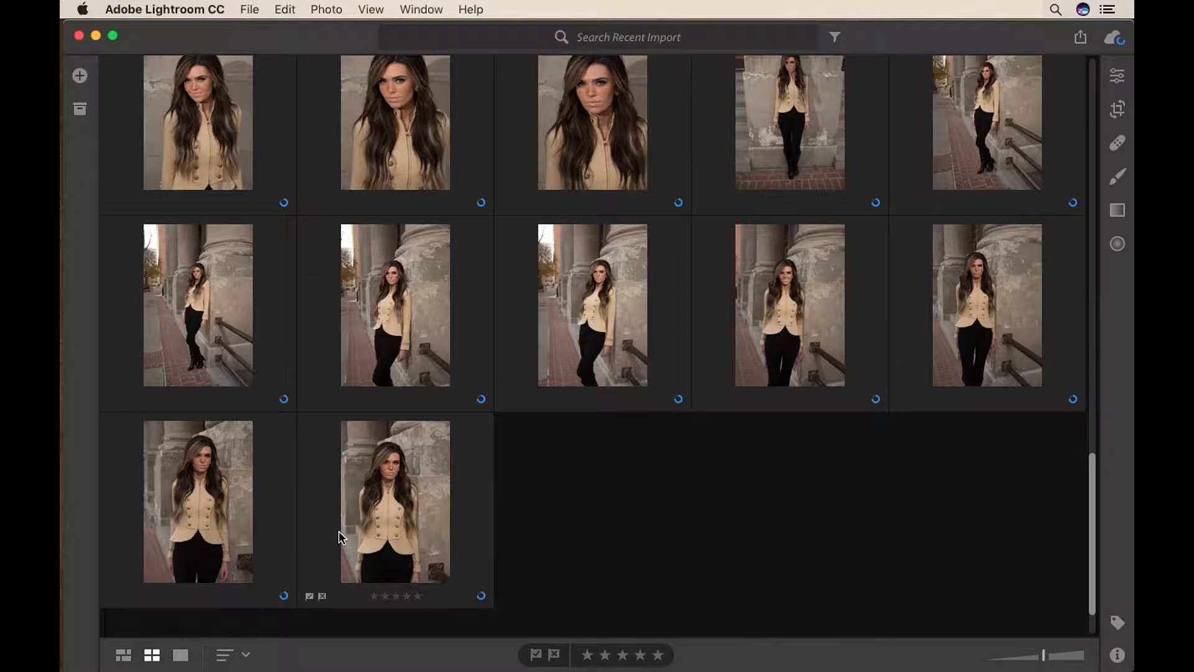
{"action": "left_click", "coordinate": [123, 655]}
{"action": "scroll", "coordinate": [461, 419], "scroll_direction": "up", "scroll_amount": 15}
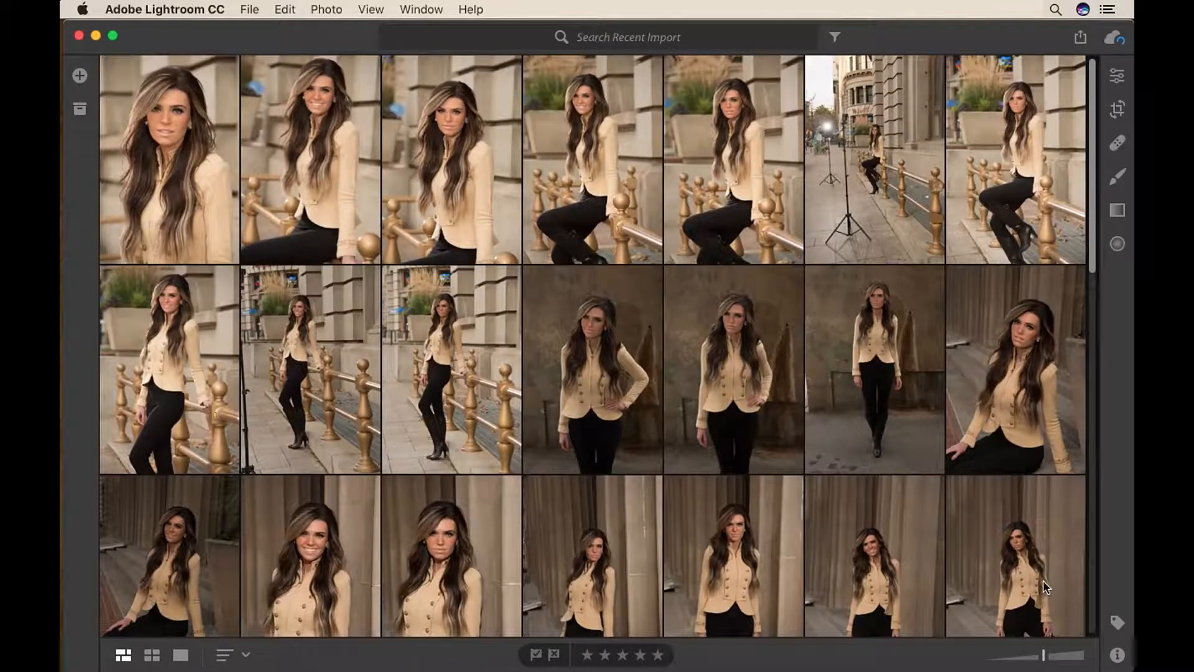
- Enlarge the grid thumbnails to six per row, look through the shoot, and open the fourth photo in the single-photo view
{"action": "left_click_drag", "start_coordinate": [1044, 655], "coordinate": [1058, 656]}
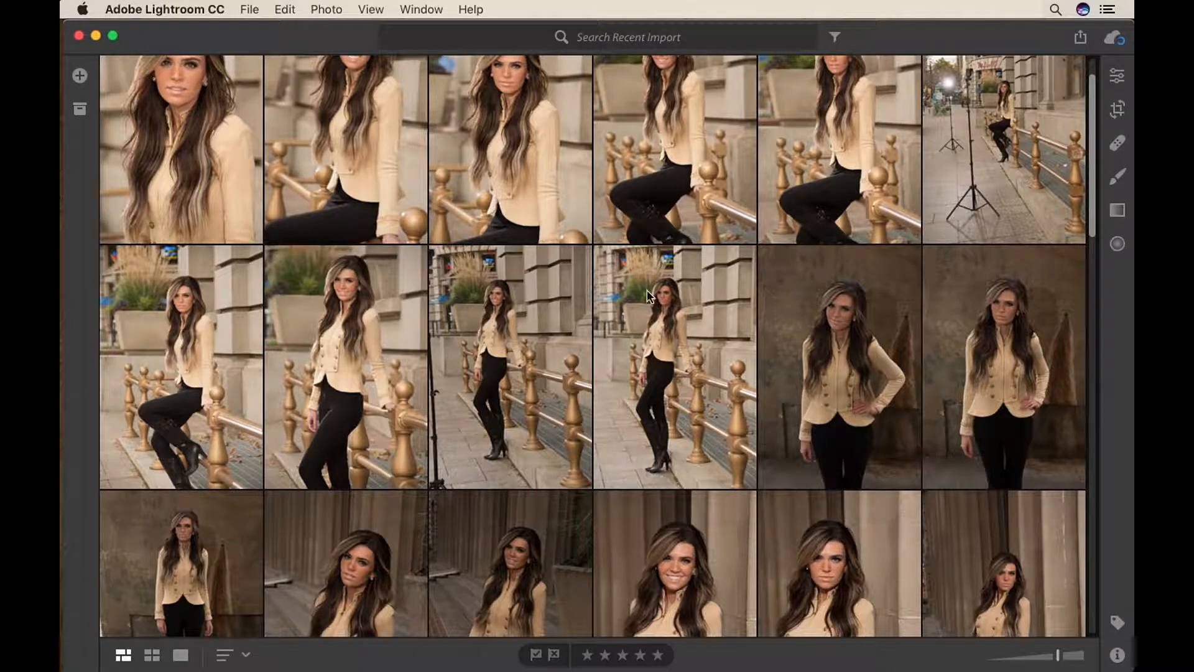
{"action": "scroll", "coordinate": [646, 287], "scroll_direction": "down", "scroll_amount": 15}
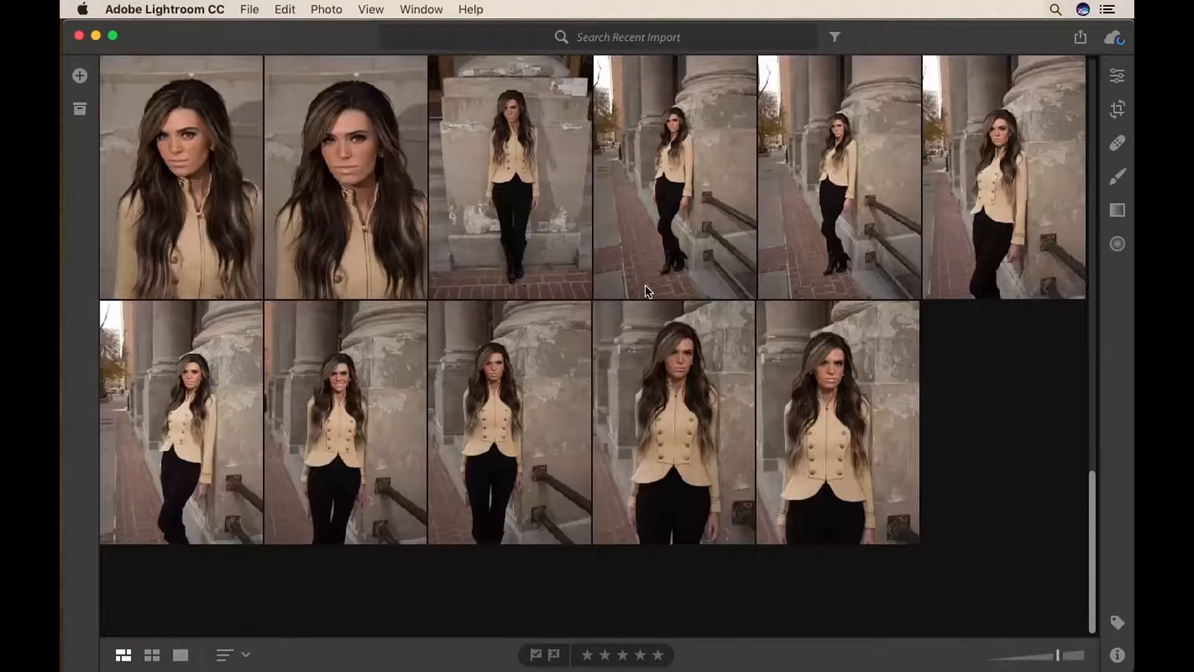
{"action": "scroll", "coordinate": [647, 290], "scroll_direction": "up", "scroll_amount": 15}
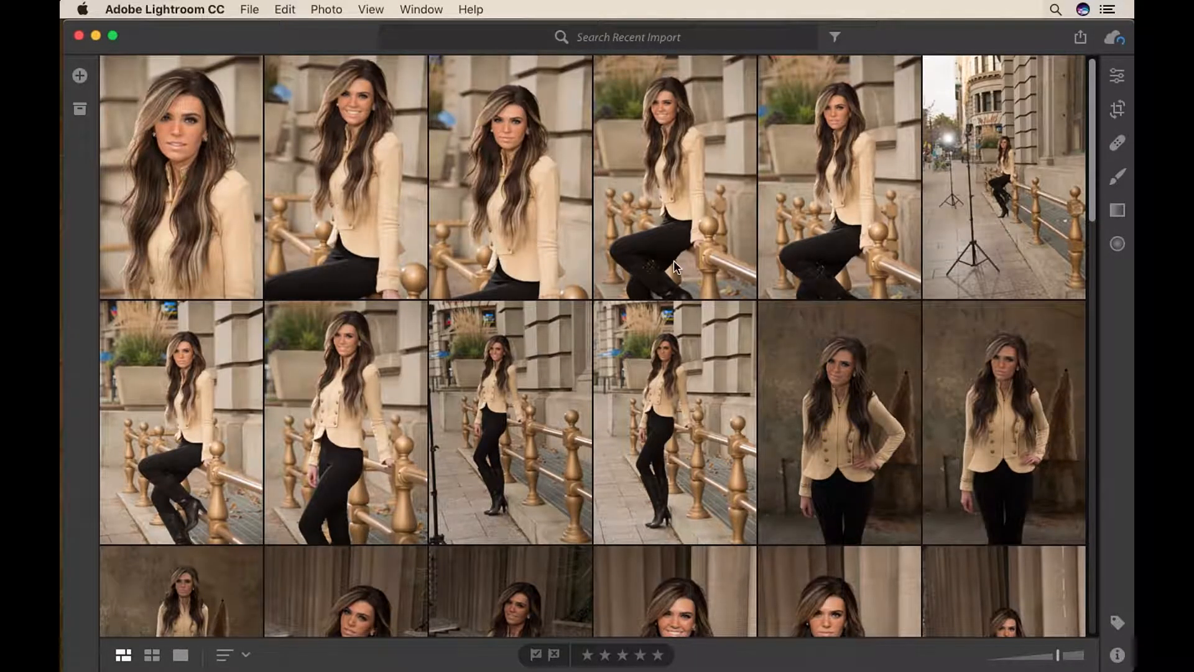
{"action": "left_click", "coordinate": [675, 240]}
{"action": "double_click", "coordinate": [677, 240]}
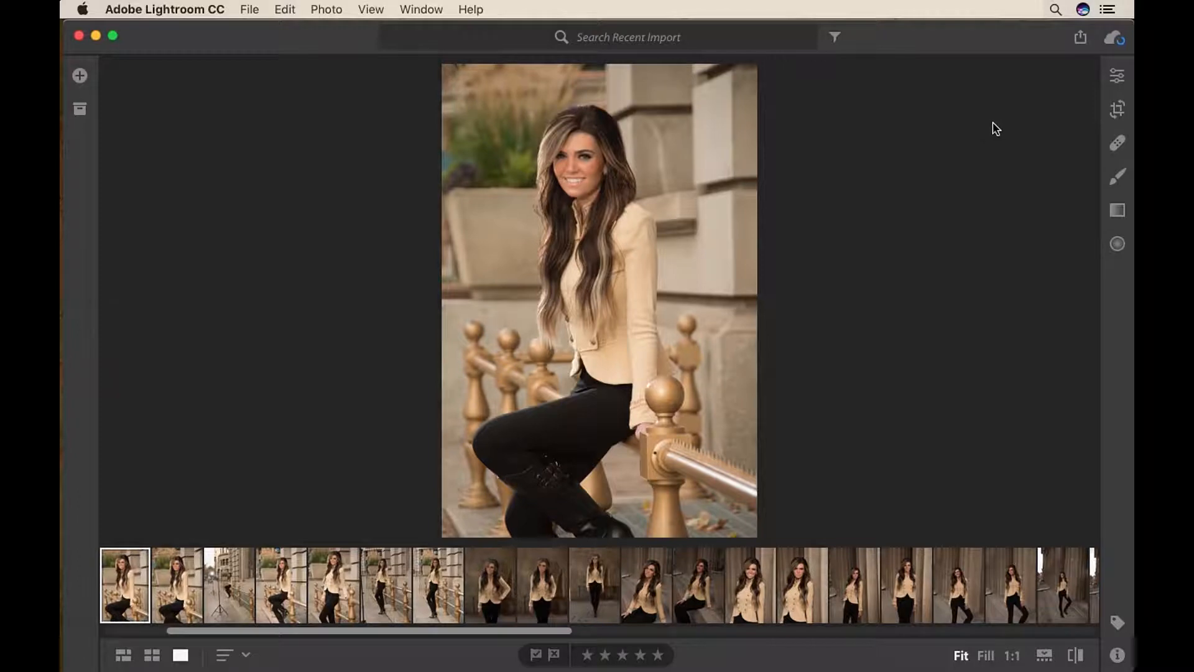
- Look at the sharing and file commands available for the open photo
{"action": "left_click", "coordinate": [1081, 37]}
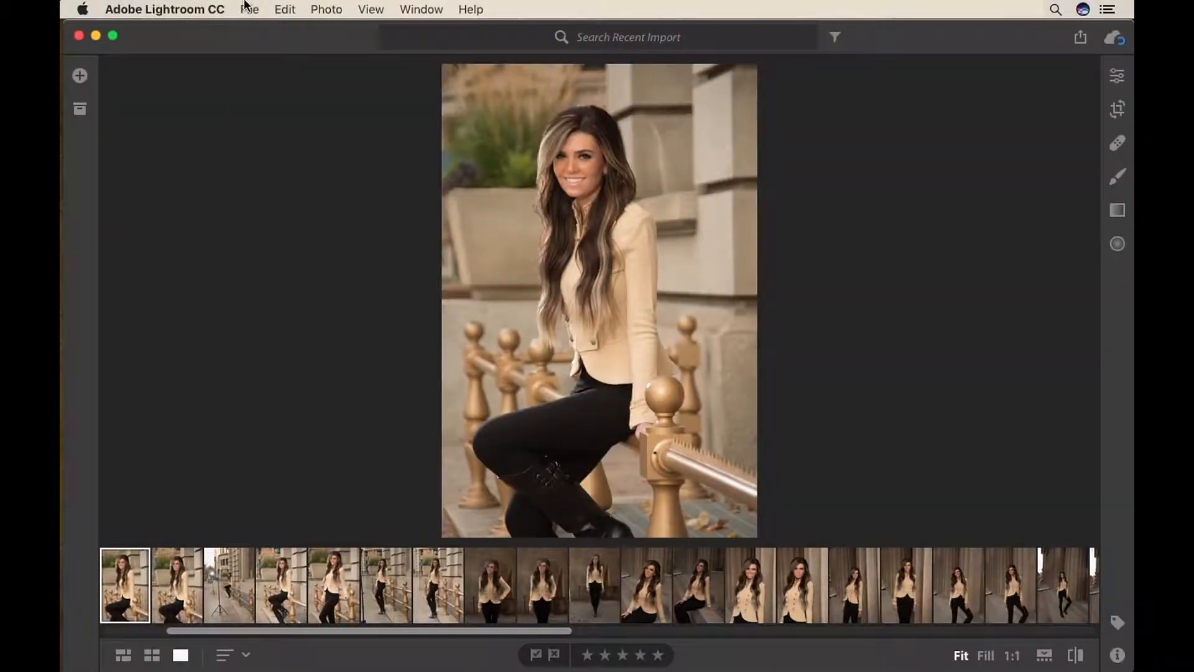
{"action": "left_click", "coordinate": [248, 8]}
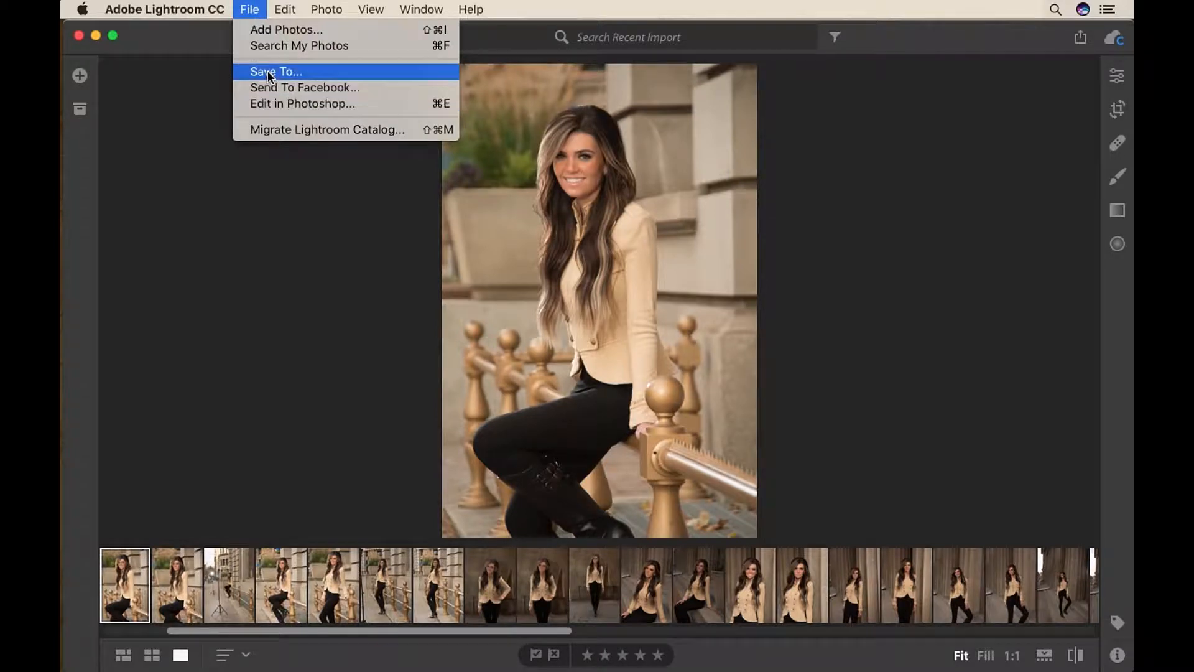
{"action": "left_click", "coordinate": [916, 99]}
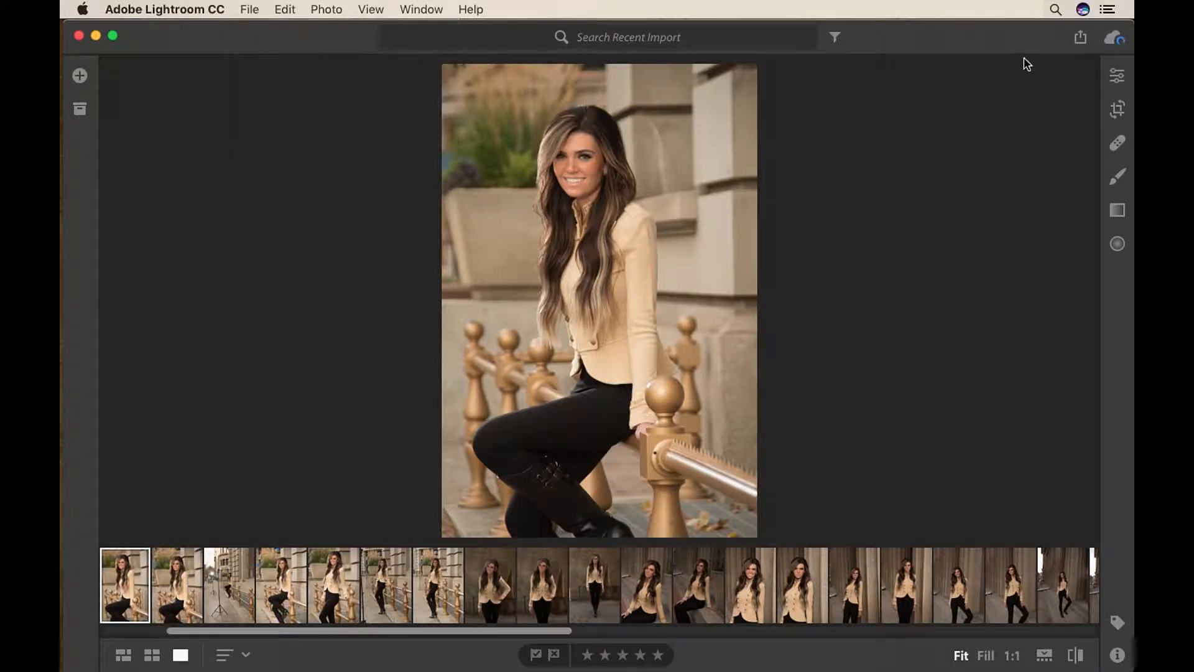
- Examine the file type and size options for saving the photo, and leave without saving
{"action": "left_click", "coordinate": [1080, 38]}
{"action": "left_click", "coordinate": [1023, 94]}
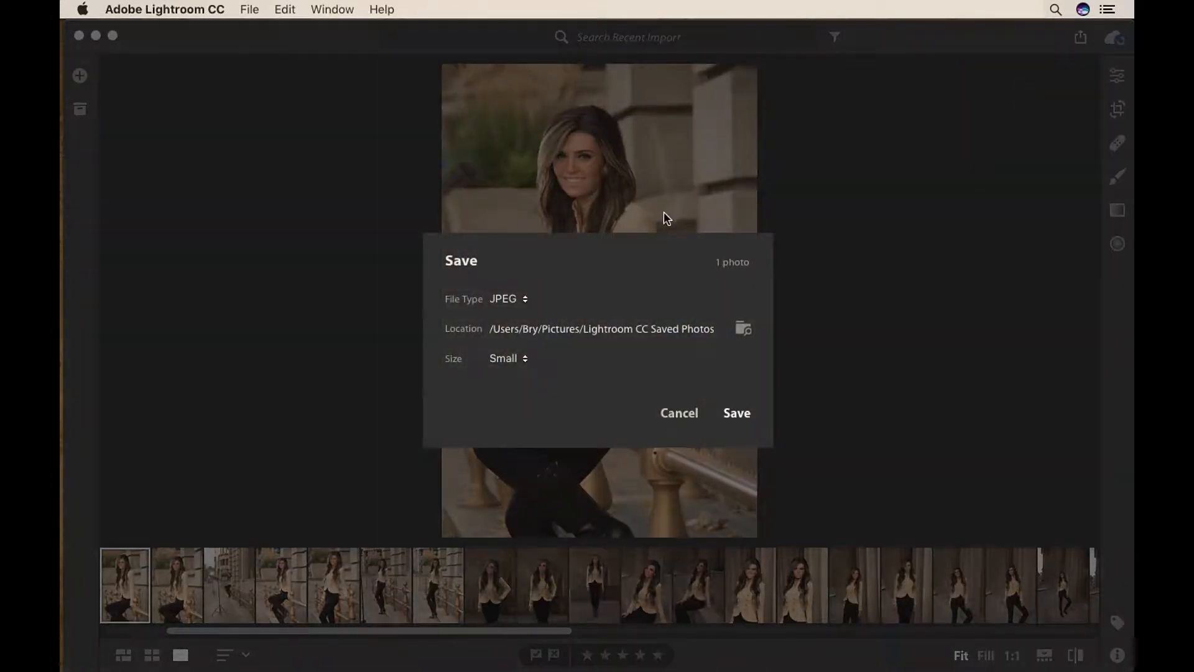
{"action": "left_click", "coordinate": [505, 298]}
{"action": "left_click", "coordinate": [508, 298]}
{"action": "left_click", "coordinate": [509, 358]}
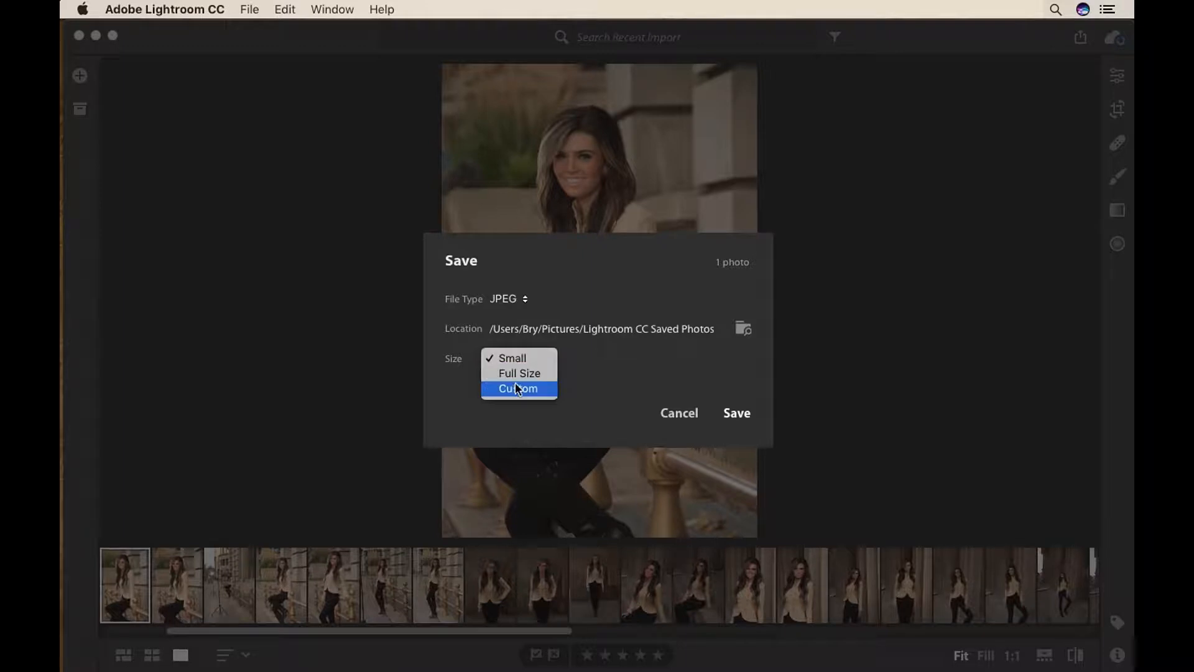
{"action": "left_click", "coordinate": [634, 370]}
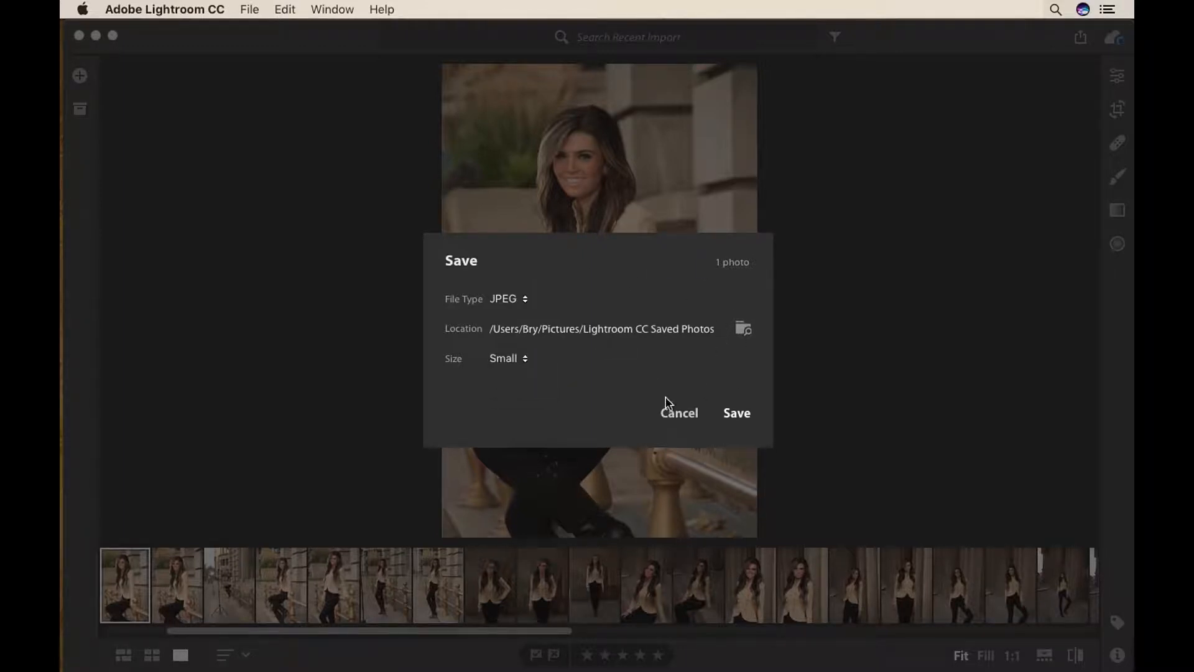
{"action": "left_click", "coordinate": [677, 413]}
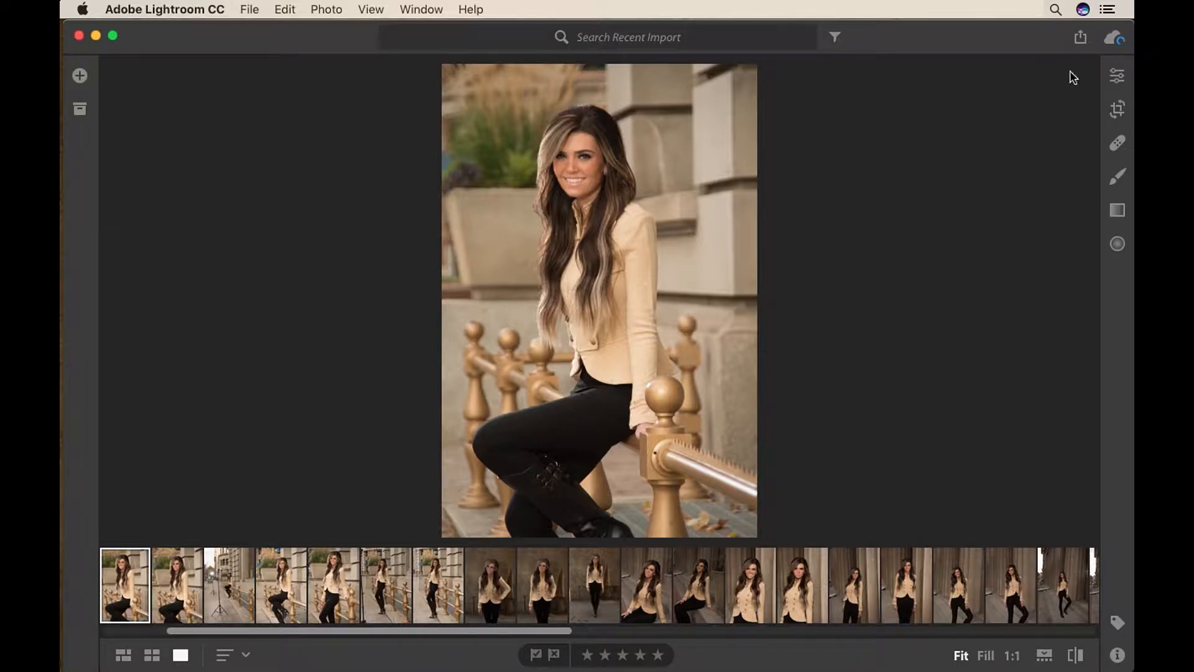
- View the cloud storage usage, the device connection links and the sync status
{"action": "left_click", "coordinate": [1115, 41]}
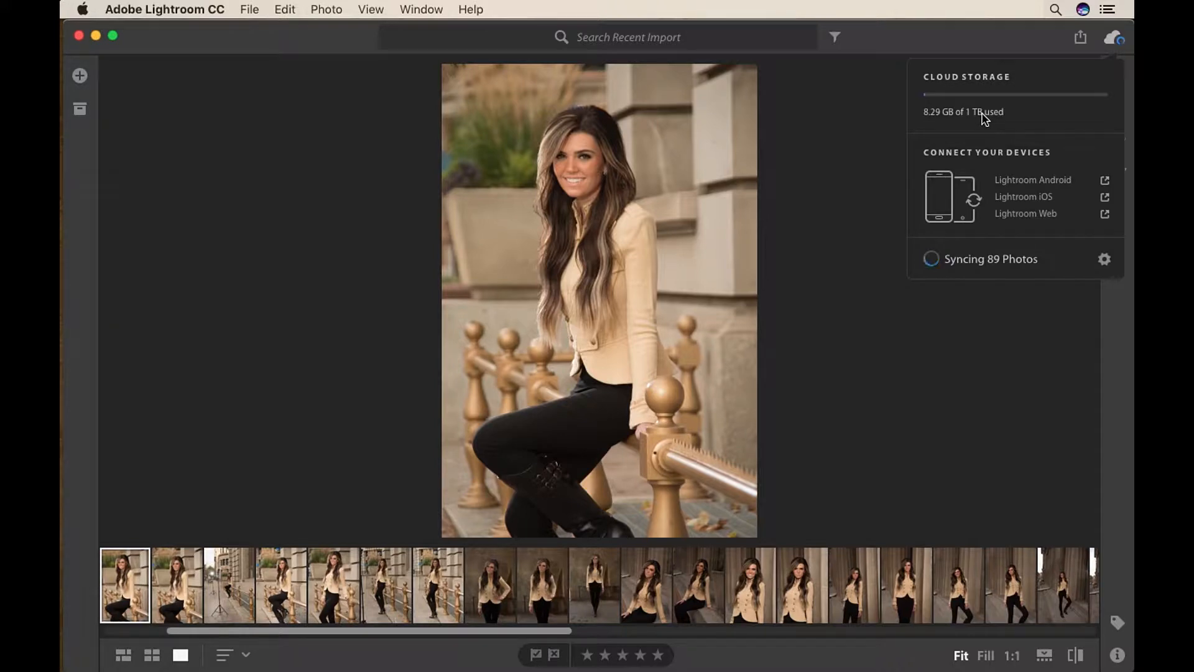
{"action": "left_click", "coordinate": [999, 331]}
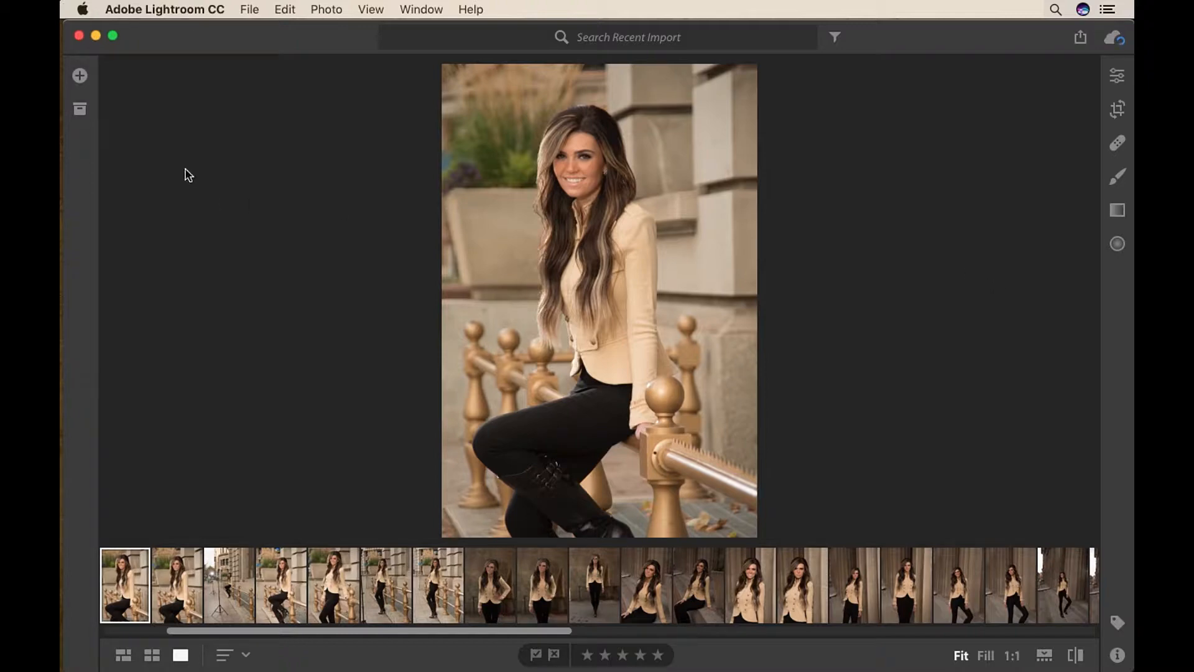
- Show the albums list again, and open the Fall Family album
{"action": "left_click", "coordinate": [80, 109]}
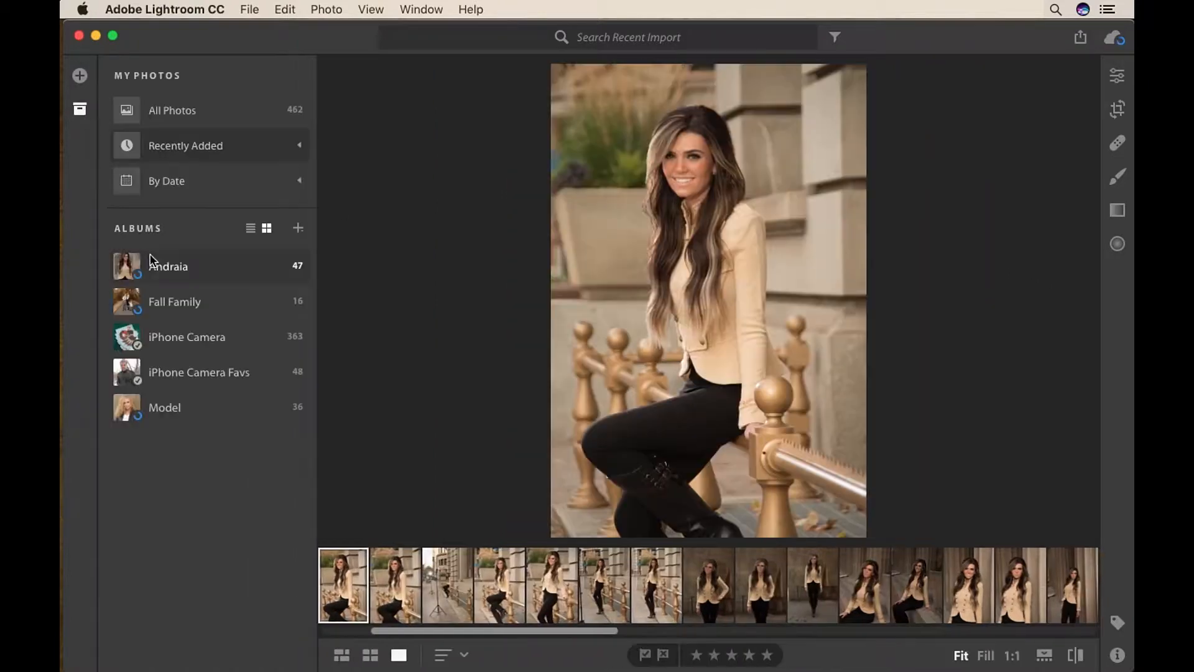
{"action": "left_click", "coordinate": [174, 309]}
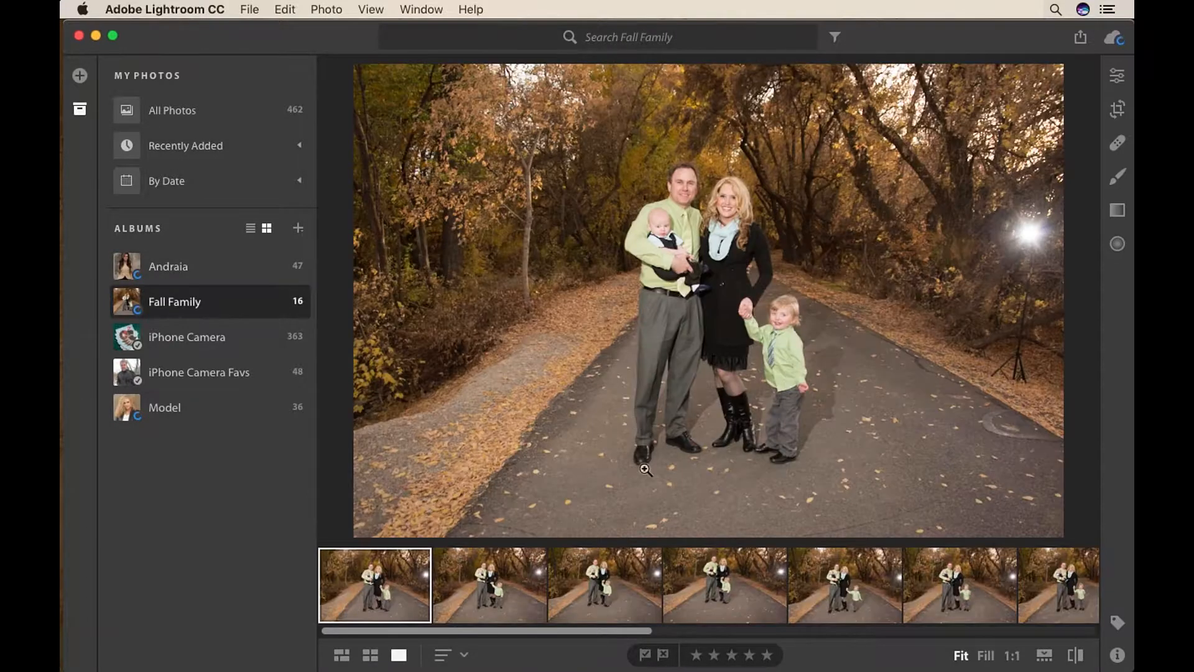
- Browse the Fall Family photos to the seated pose with the boy sitting in the leaves
{"action": "scroll", "coordinate": [482, 578], "scroll_direction": "right", "scroll_amount": 10}
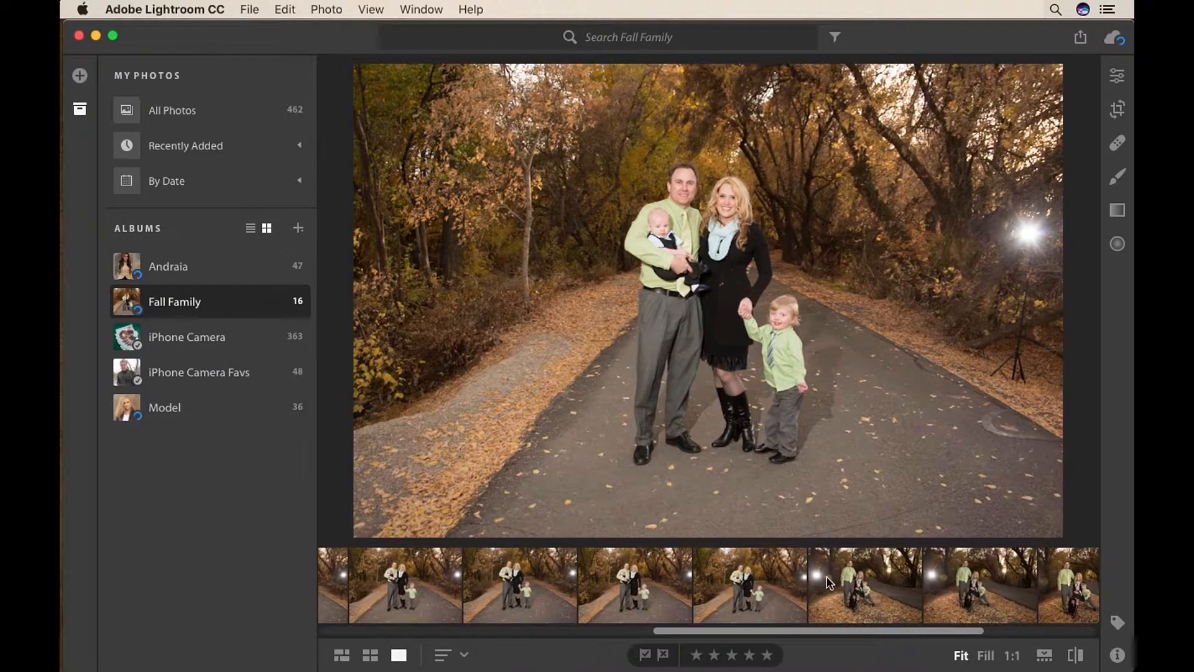
{"action": "left_click", "coordinate": [865, 584]}
{"action": "key", "text": "Right"}
{"action": "key", "text": "Right"}
{"action": "key", "text": "Right"}
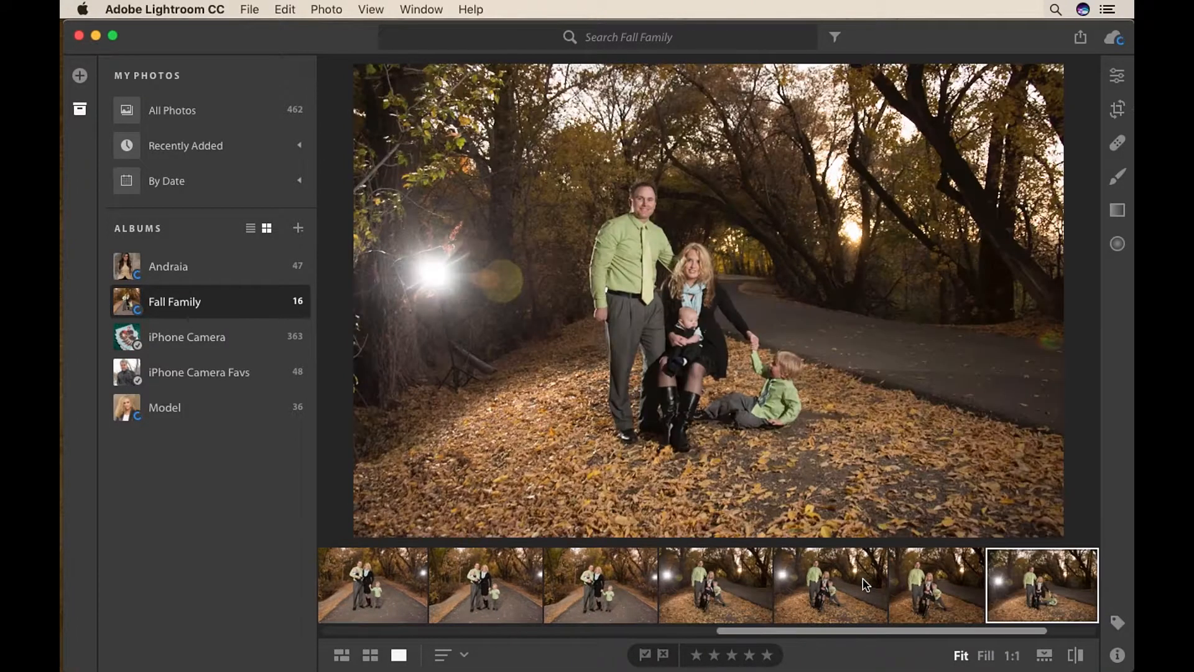
- Inspect the boy sitting in the leaves at 1:1, hide the albums list, and return to the fitted view
{"action": "left_click", "coordinate": [791, 386]}
{"action": "left_click_drag", "start_coordinate": [758, 358], "coordinate": [869, 310]}
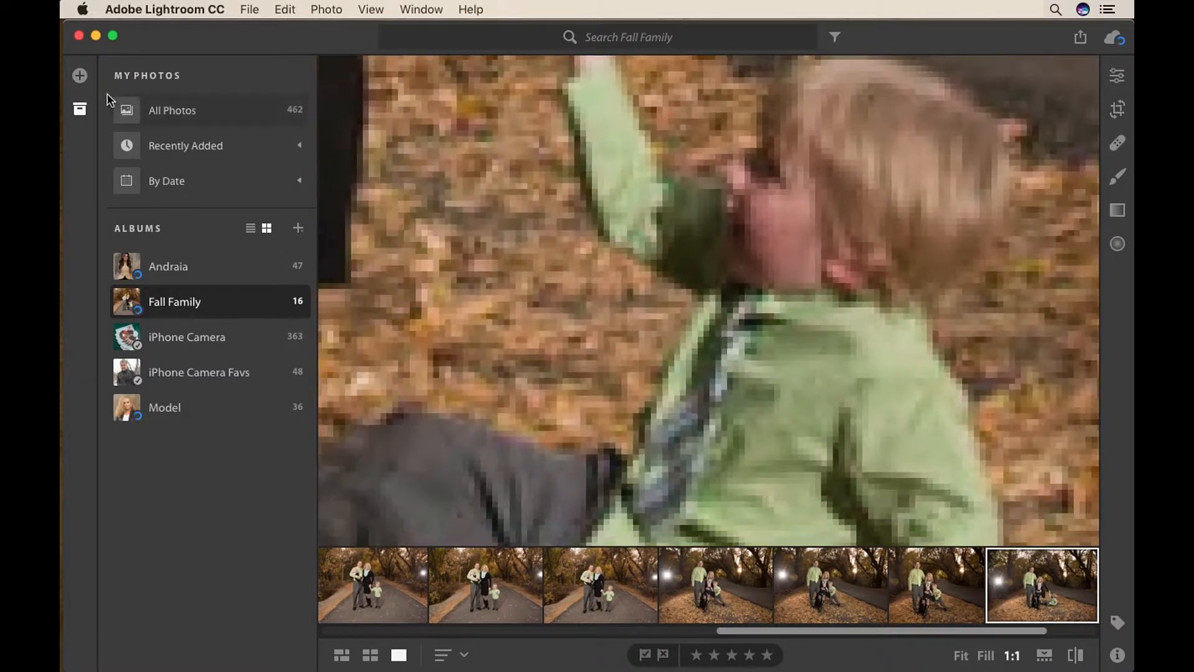
{"action": "left_click", "coordinate": [79, 109]}
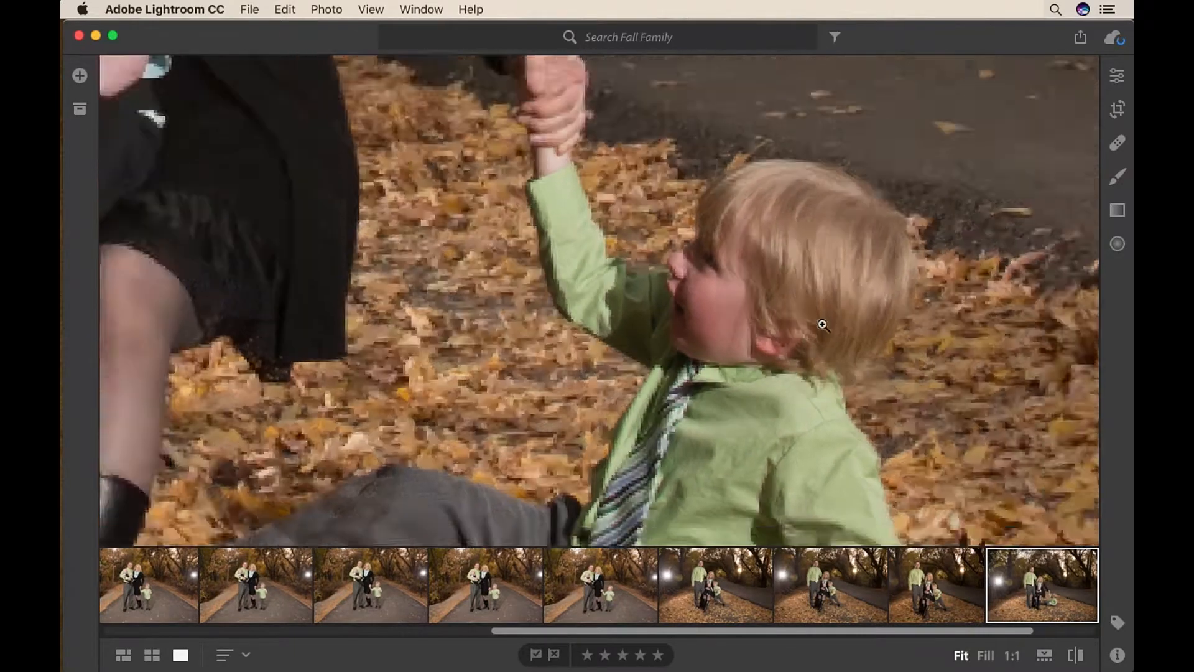
{"action": "left_click", "coordinate": [822, 324]}
- Go back to the previous seated family photo, check the two children's faces at 1:1, and return to the fitted view
{"action": "key", "text": "Left"}
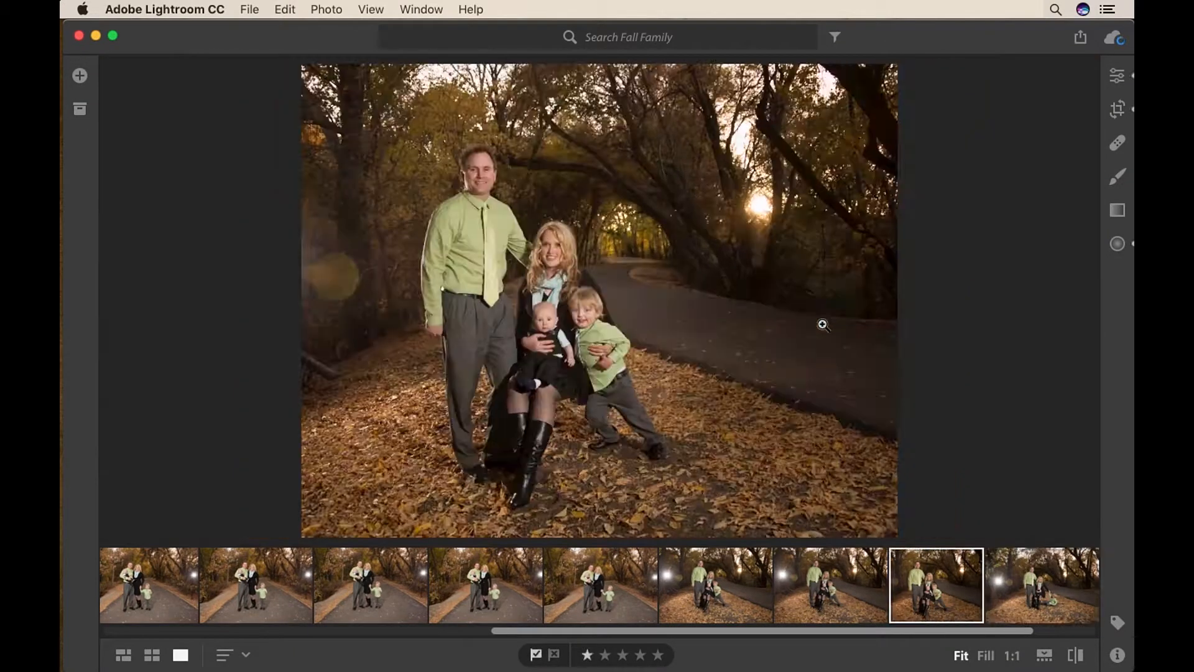
{"action": "left_click", "coordinate": [683, 312]}
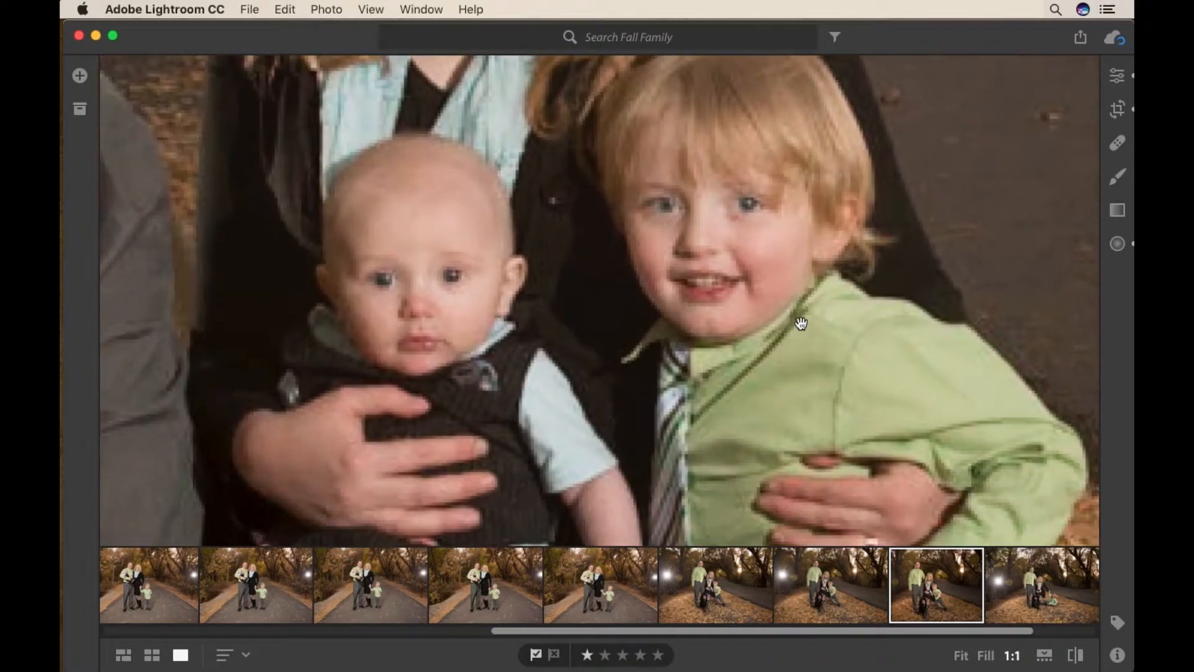
{"action": "left_click", "coordinate": [883, 327]}
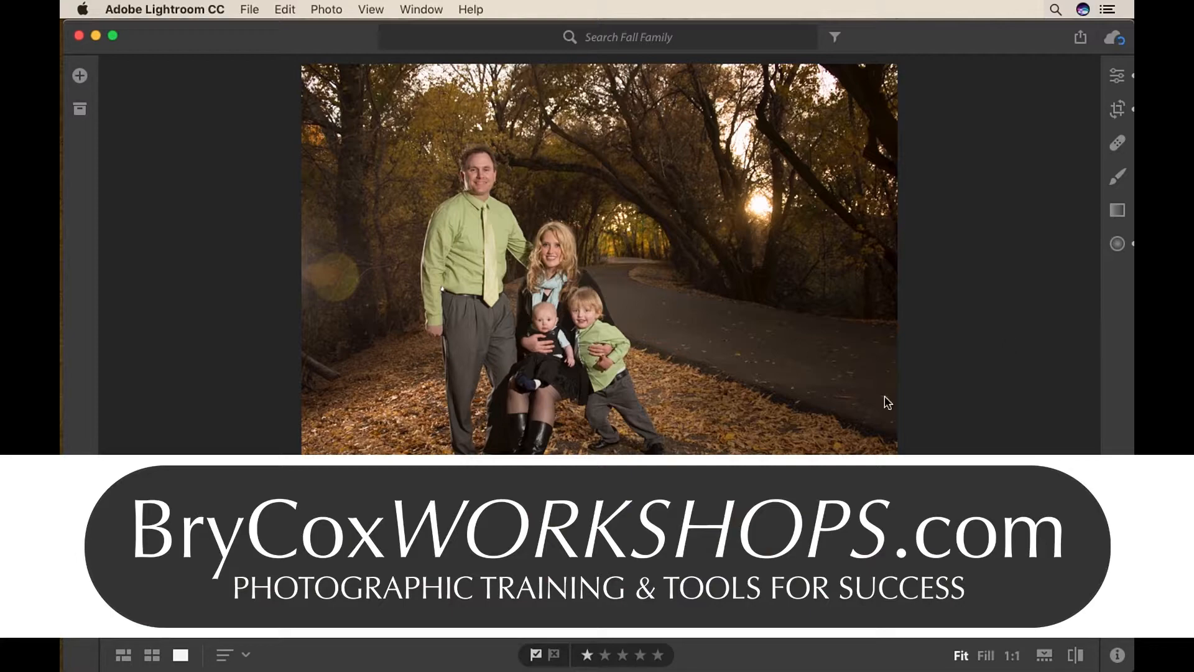
{"action": "left_click", "coordinate": [578, 351]}
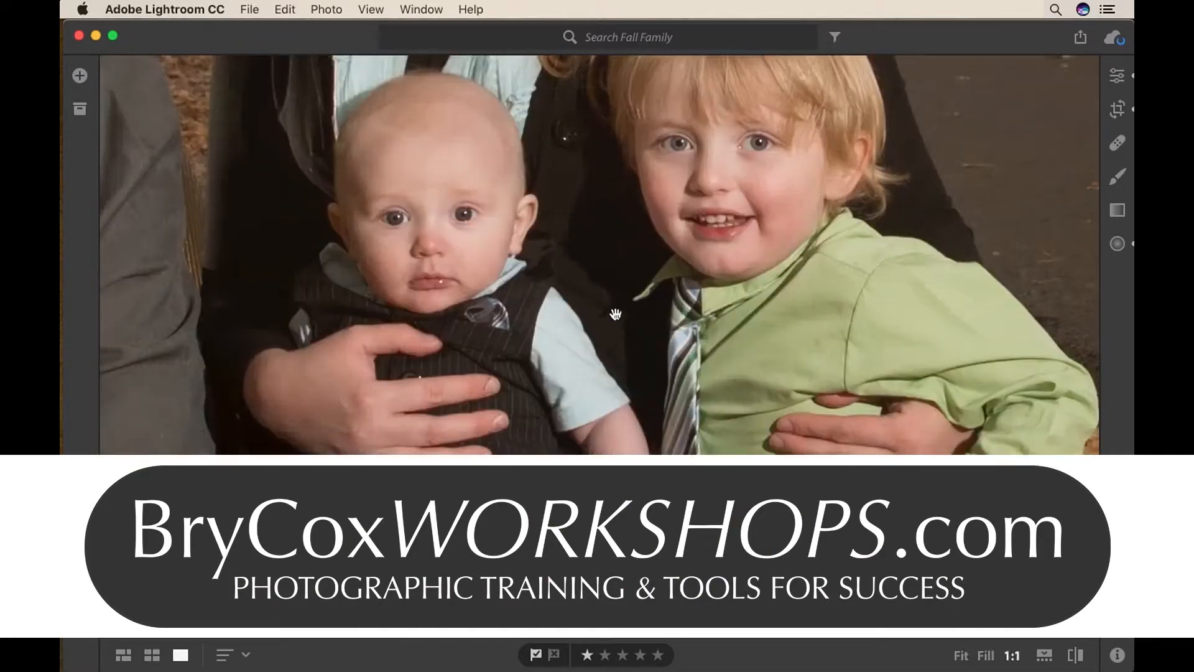
{"action": "left_click", "coordinate": [578, 351]}
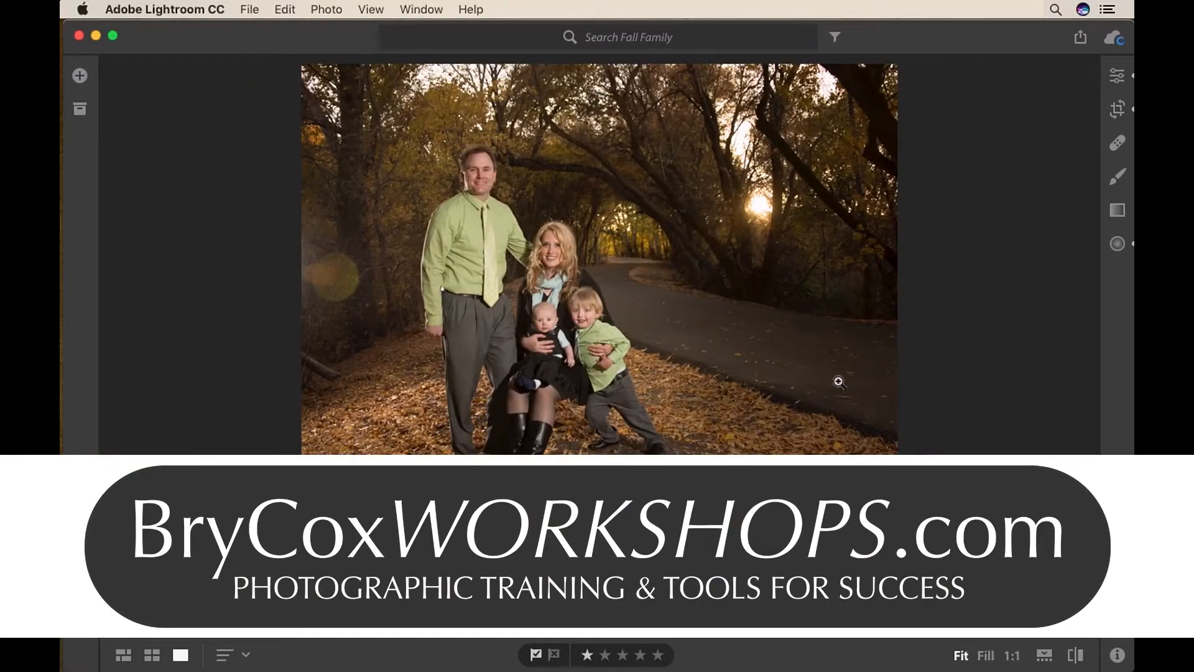